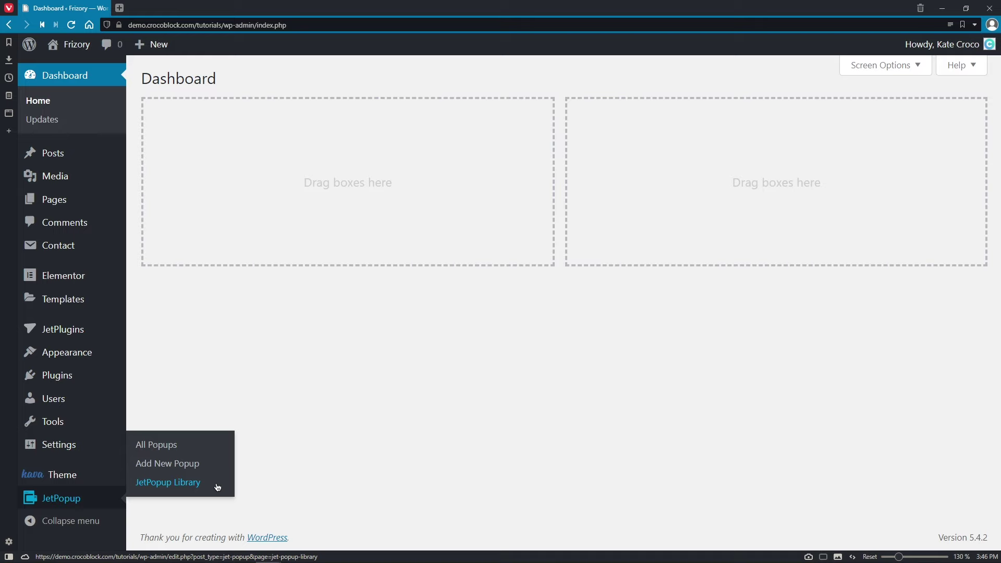
- Open the JetPopup Presets Library and scroll through its contact form presets
{"action": "left_click", "coordinate": [218, 488]}
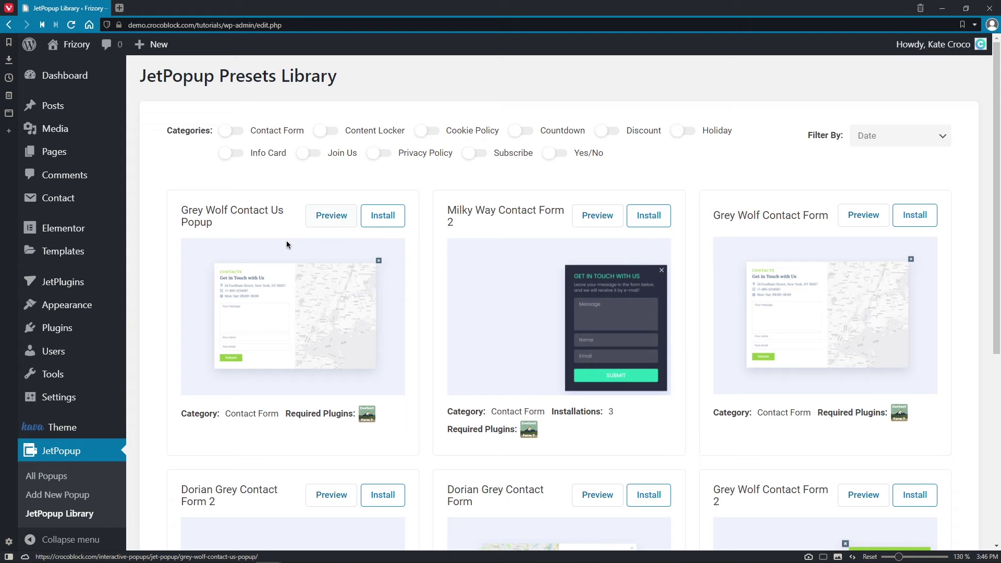
{"action": "middle_click", "coordinate": [973, 337]}
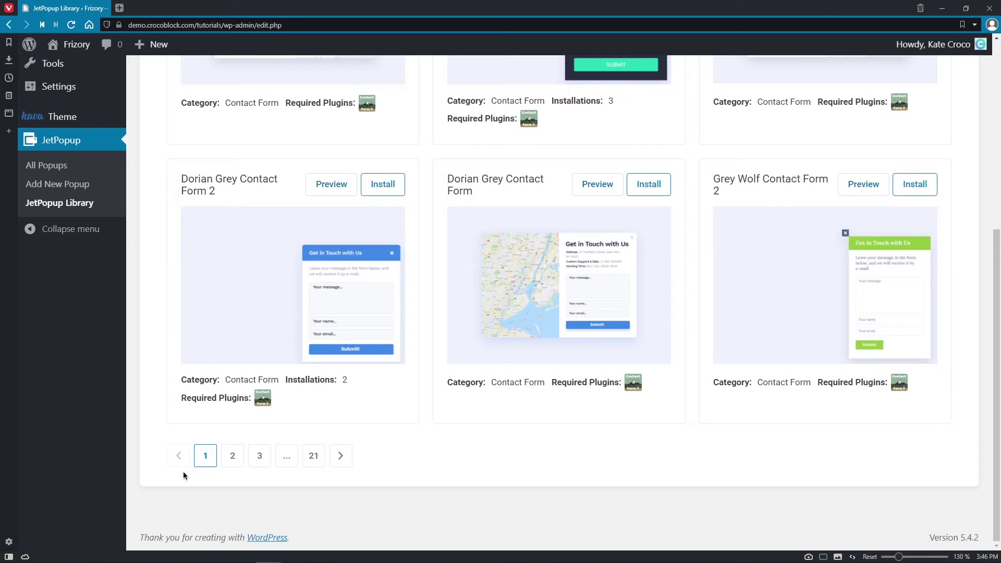
{"action": "middle_click", "coordinate": [353, 443]}
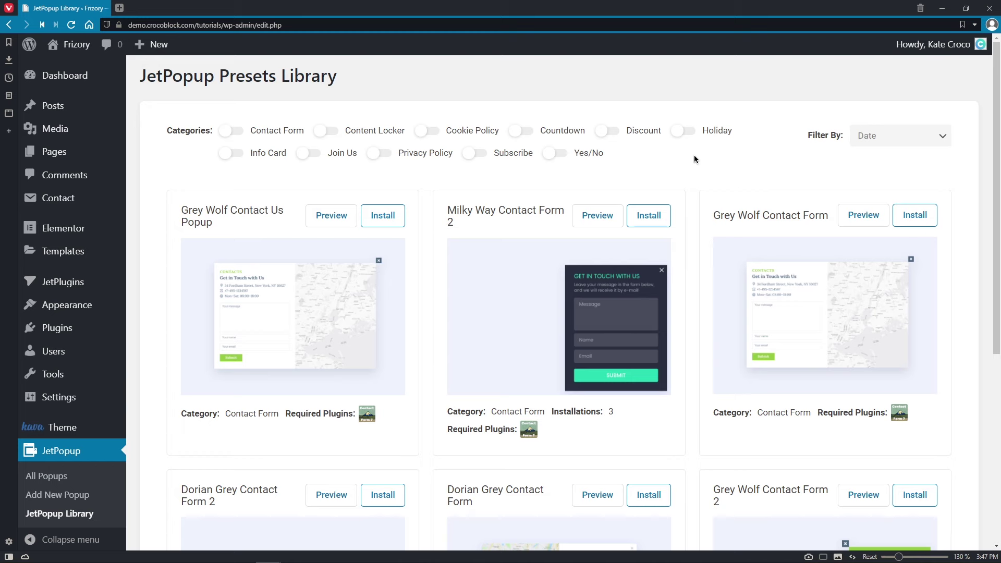
- Filter the presets to the Holiday category, browse them, then turn the filter off
{"action": "left_click", "coordinate": [685, 134]}
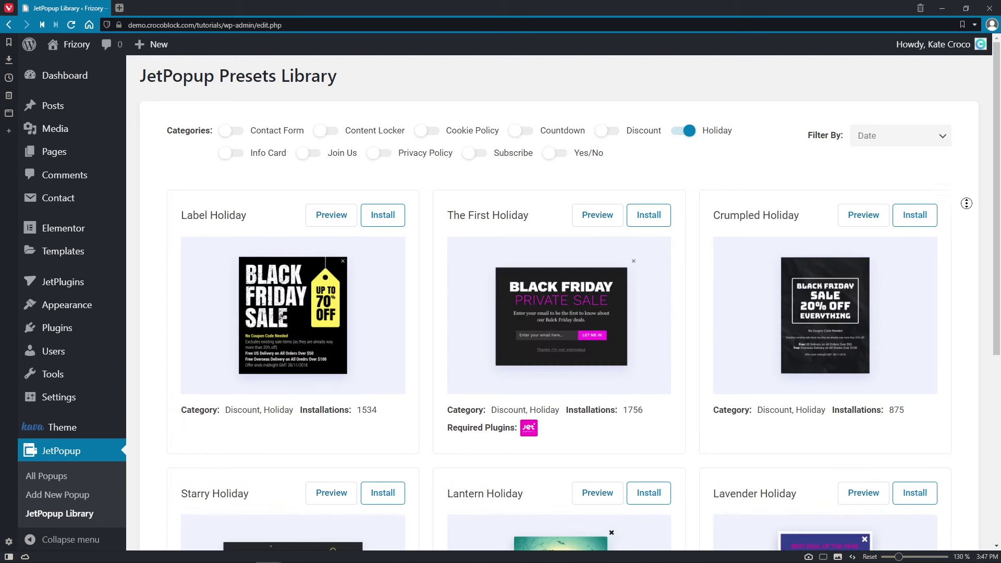
{"action": "scroll", "coordinate": [967, 229], "scroll_direction": "down", "scroll_amount": 2}
{"action": "scroll", "coordinate": [967, 238], "scroll_direction": "down", "scroll_amount": 3}
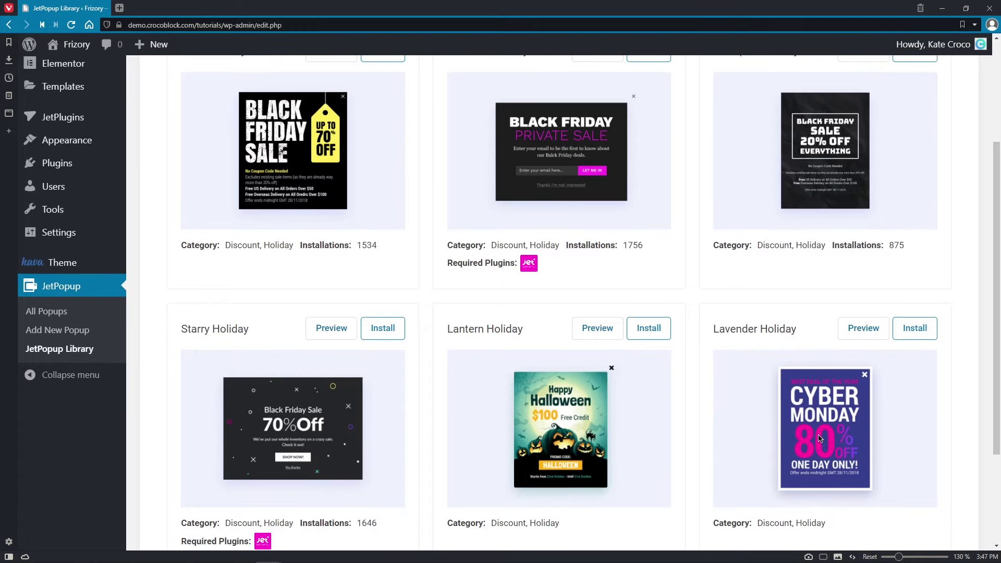
{"action": "scroll", "coordinate": [829, 393], "scroll_direction": "up", "scroll_amount": 1}
{"action": "scroll", "coordinate": [828, 393], "scroll_direction": "up", "scroll_amount": 4}
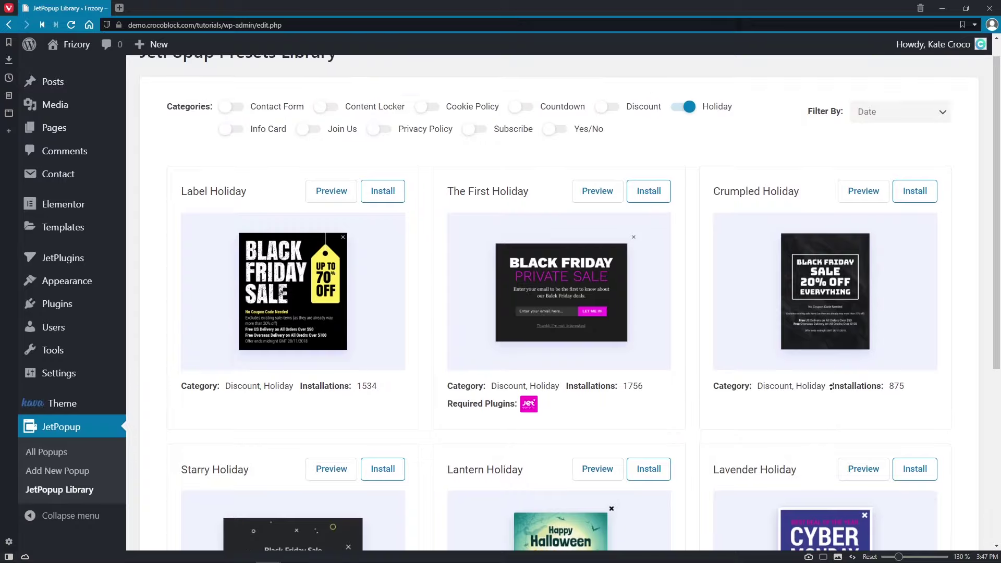
{"action": "left_click", "coordinate": [688, 132]}
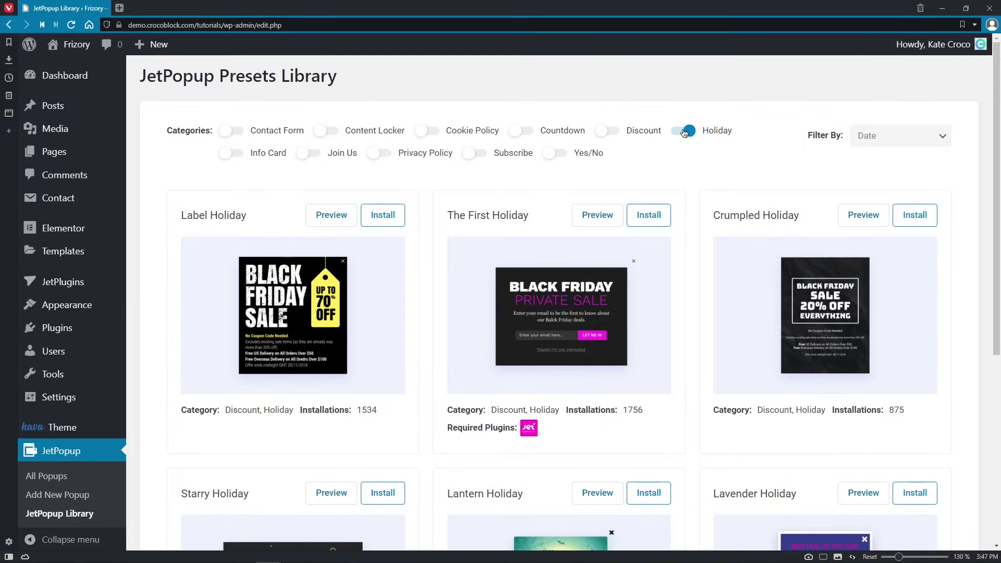
- Filter the presets to the Subscribe category, browse them, then turn the filter off
{"action": "left_click", "coordinate": [478, 155]}
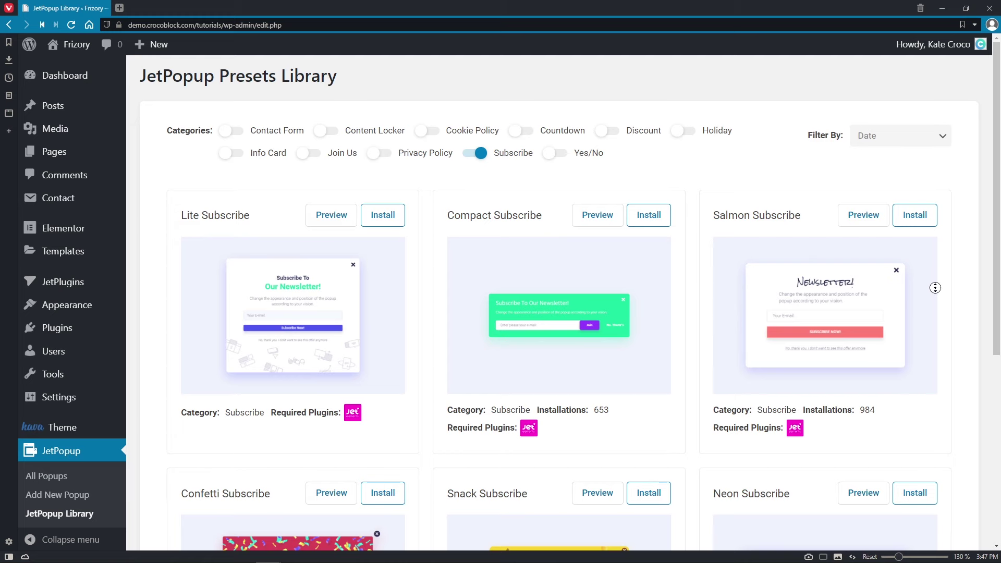
{"action": "scroll", "coordinate": [935, 336], "scroll_direction": "down", "scroll_amount": 1}
{"action": "scroll", "coordinate": [935, 337], "scroll_direction": "down", "scroll_amount": 3}
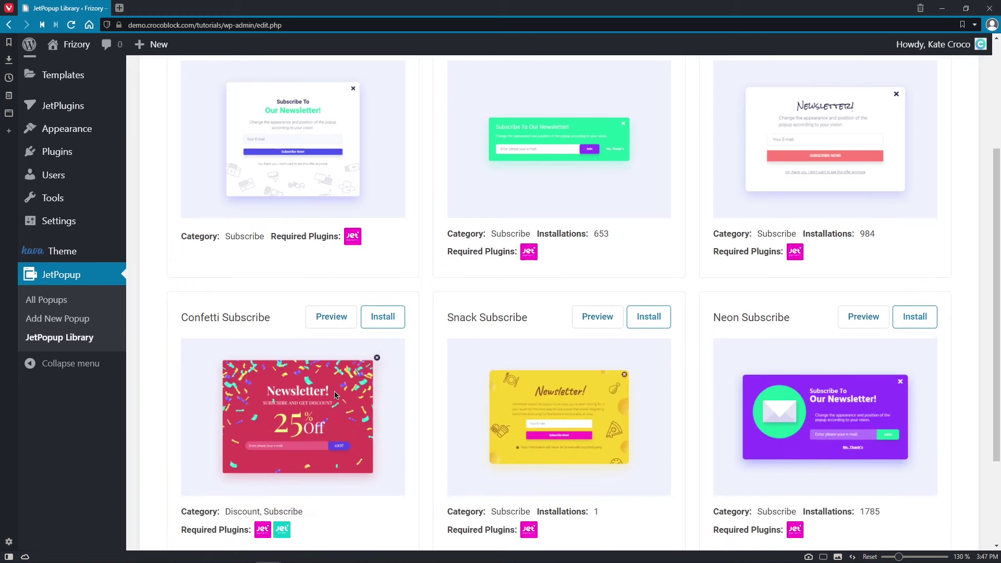
{"action": "scroll", "coordinate": [335, 395], "scroll_direction": "up", "scroll_amount": 4}
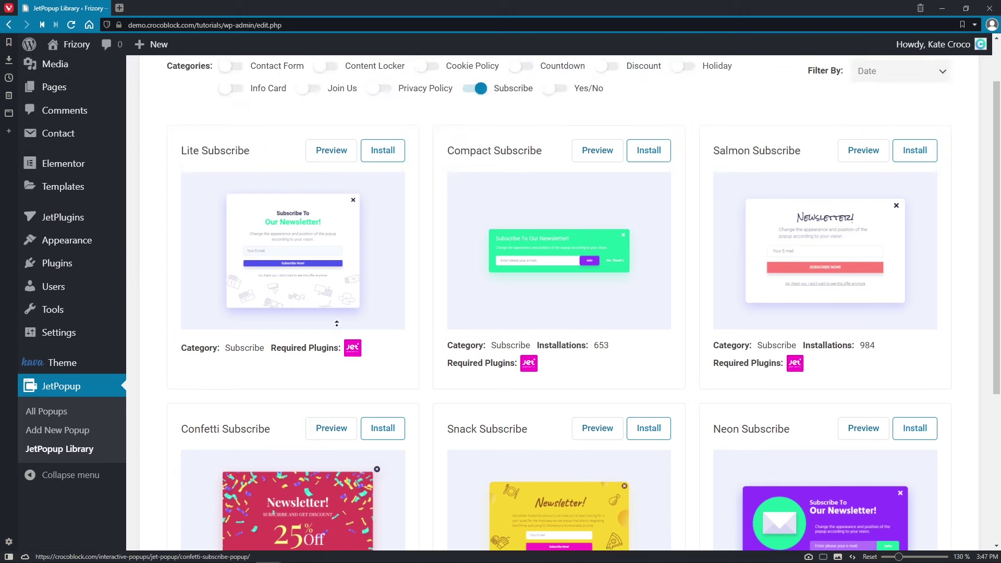
{"action": "left_click", "coordinate": [474, 159]}
- Show only Countdown presets, browse them, then switch the Countdown filter off
{"action": "left_click", "coordinate": [520, 133]}
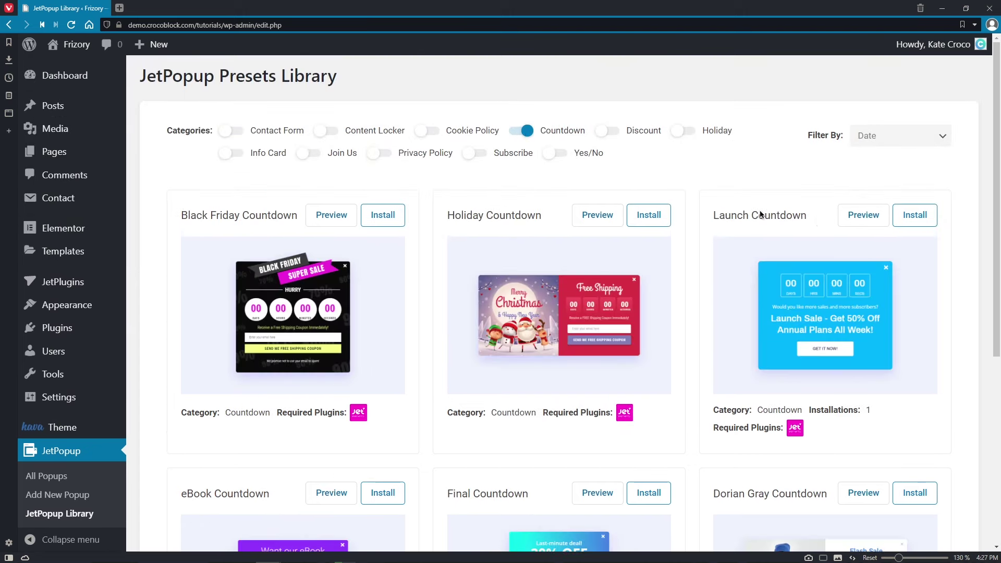
{"action": "middle_click", "coordinate": [961, 216]}
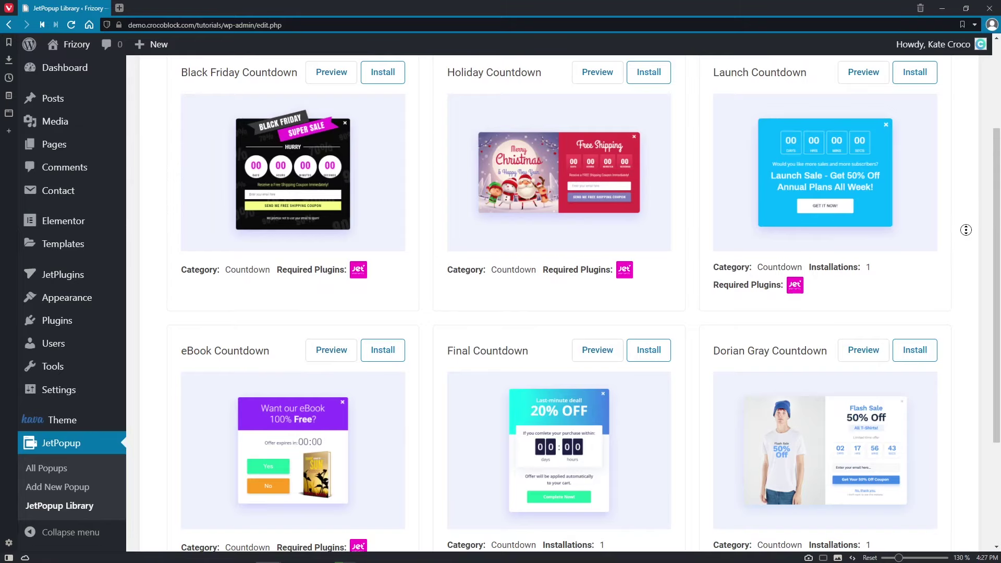
{"action": "scroll", "coordinate": [965, 228], "scroll_direction": "up", "scroll_amount": 3}
{"action": "left_click", "coordinate": [521, 131]}
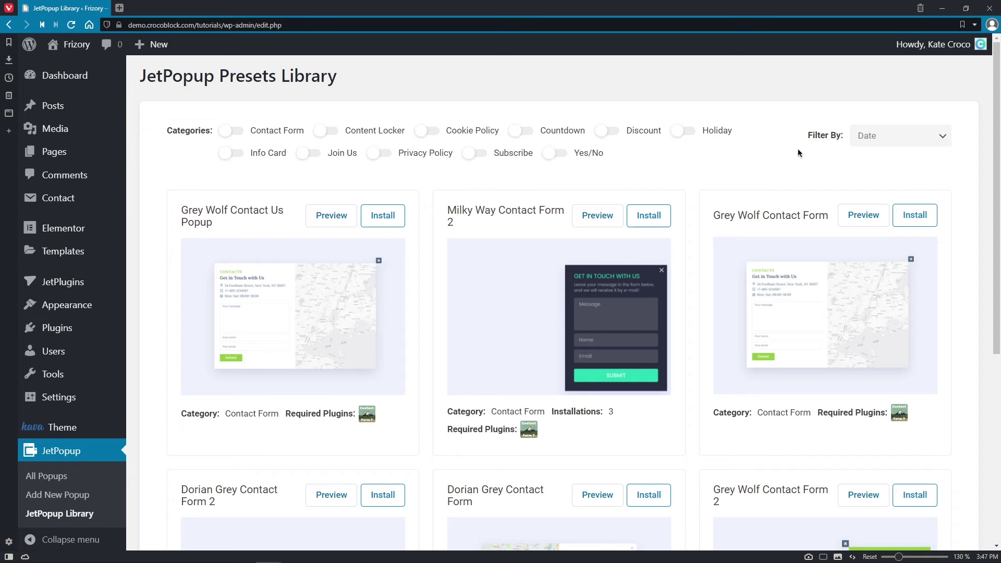
- Sort the presets by Name, then by Popular, and scroll down to Fashion Subscribe
{"action": "left_click", "coordinate": [938, 140]}
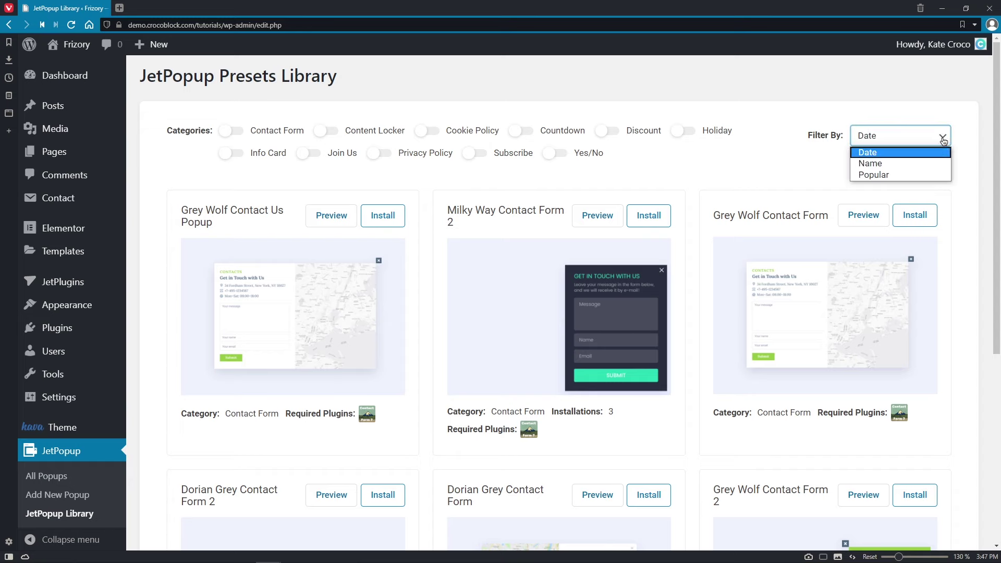
{"action": "left_click", "coordinate": [937, 165]}
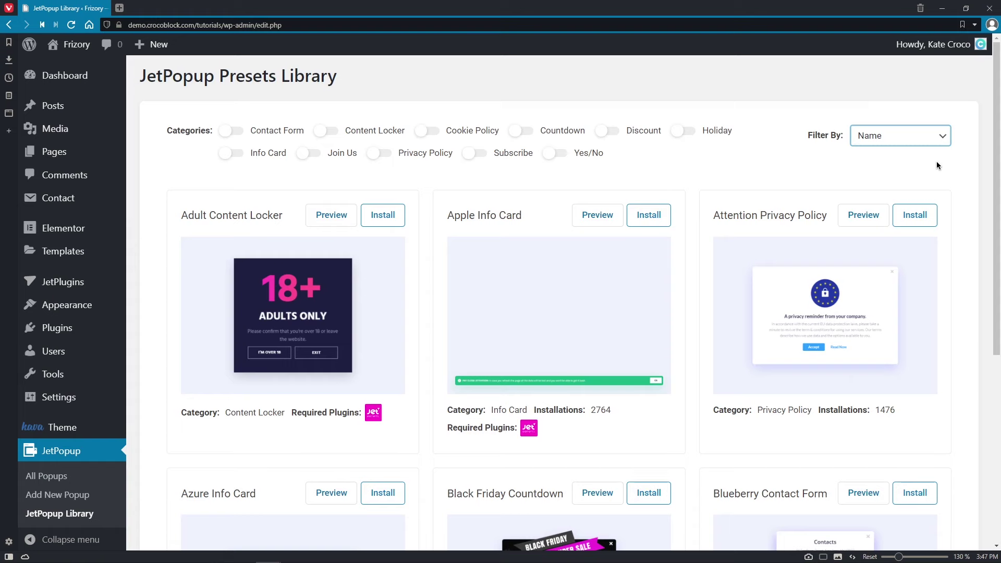
{"action": "left_click", "coordinate": [941, 138]}
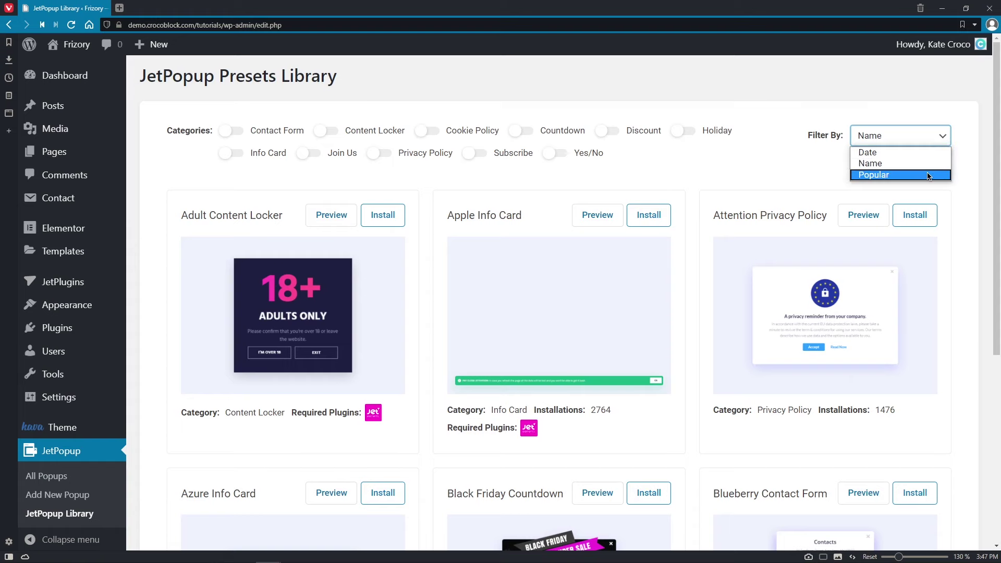
{"action": "left_click", "coordinate": [927, 173]}
{"action": "scroll", "coordinate": [927, 176], "scroll_direction": "down", "scroll_amount": 3}
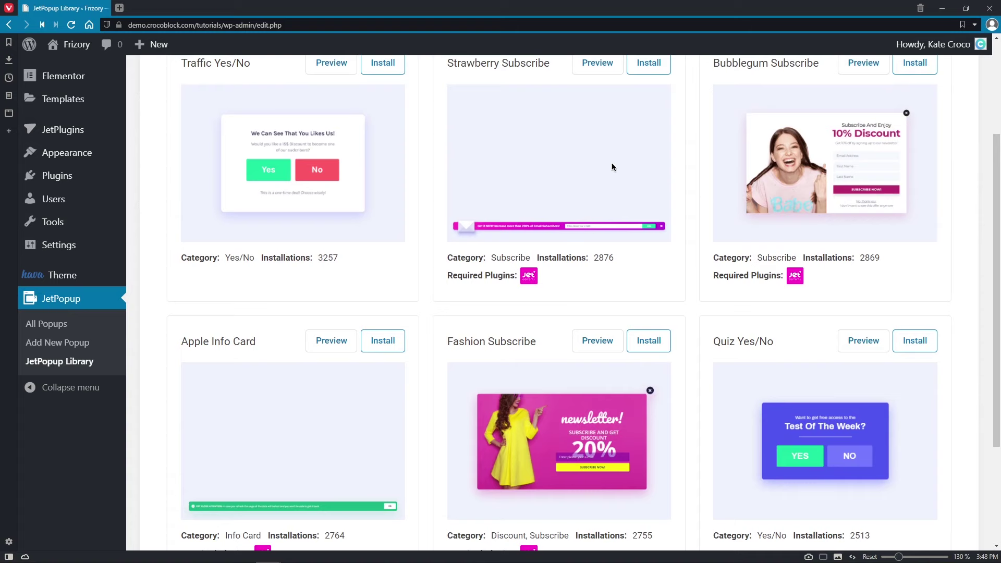
{"action": "left_click", "coordinate": [331, 69]}
- Install the Fashion Subscribe preset and confirm creating a new popup from it
{"action": "left_click", "coordinate": [647, 341]}
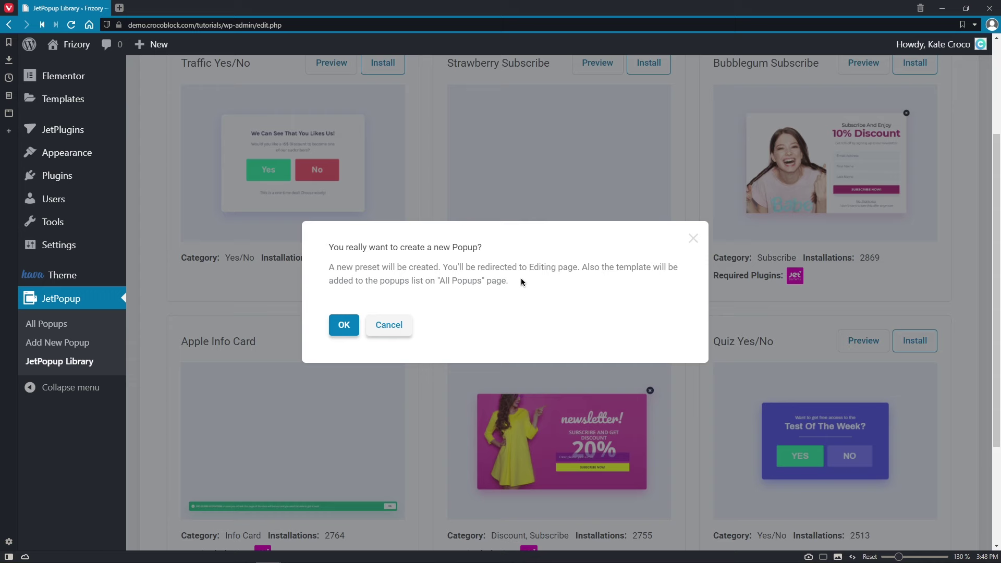
{"action": "left_click", "coordinate": [351, 330]}
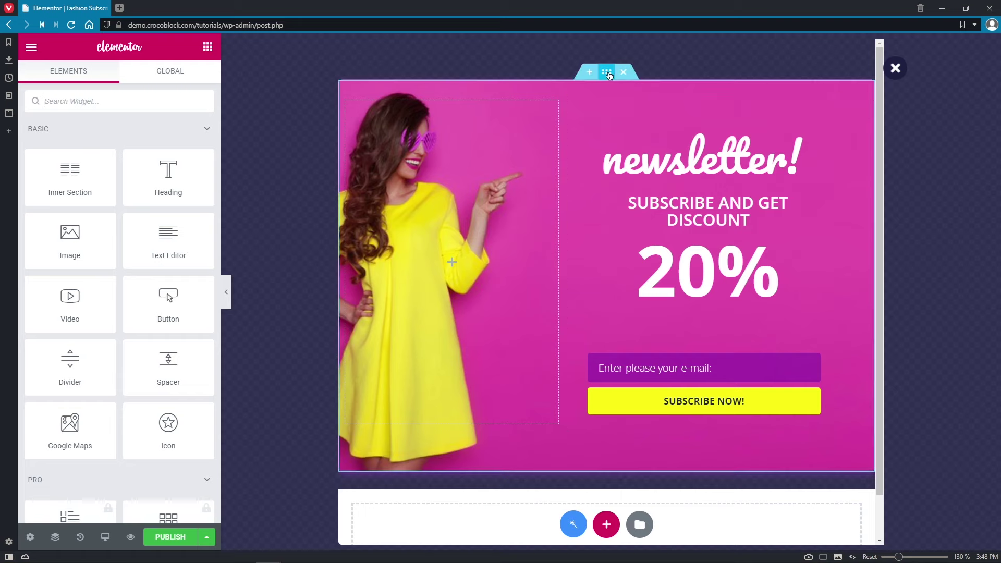
- Set the section background image to back.jpg with position Default
{"action": "left_click", "coordinate": [608, 74]}
{"action": "left_click", "coordinate": [119, 78]}
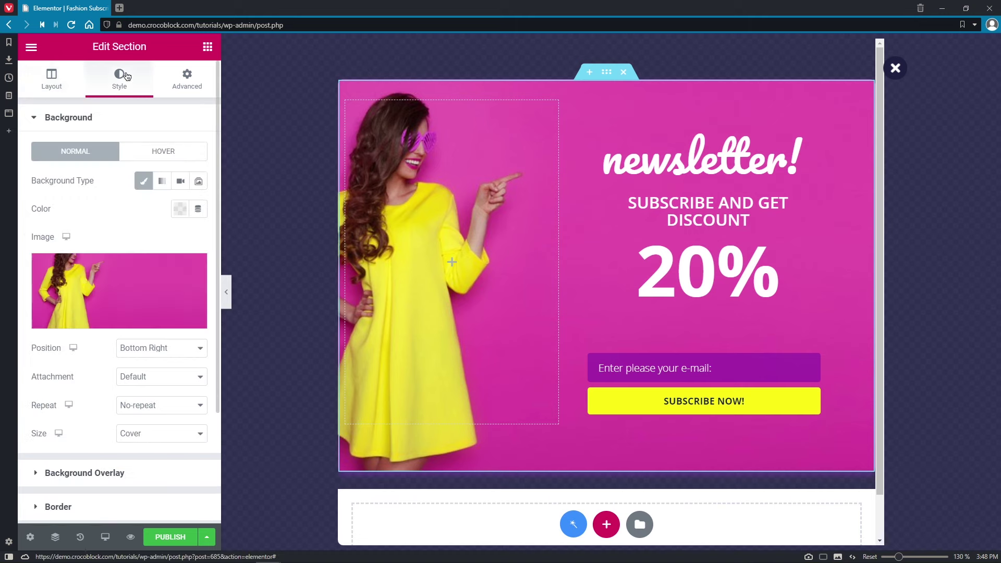
{"action": "left_click", "coordinate": [178, 271]}
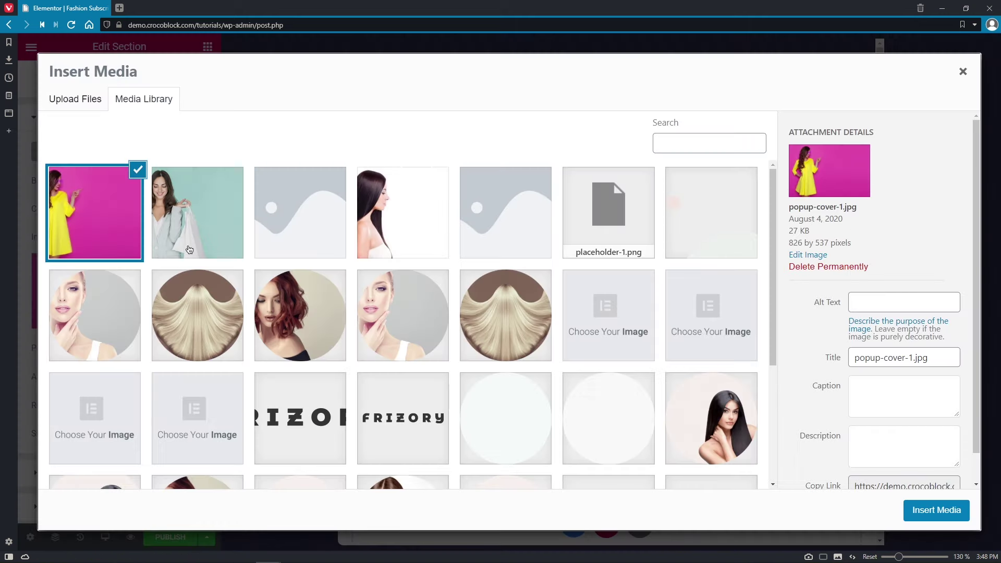
{"action": "left_click", "coordinate": [197, 213]}
{"action": "left_click", "coordinate": [930, 512]}
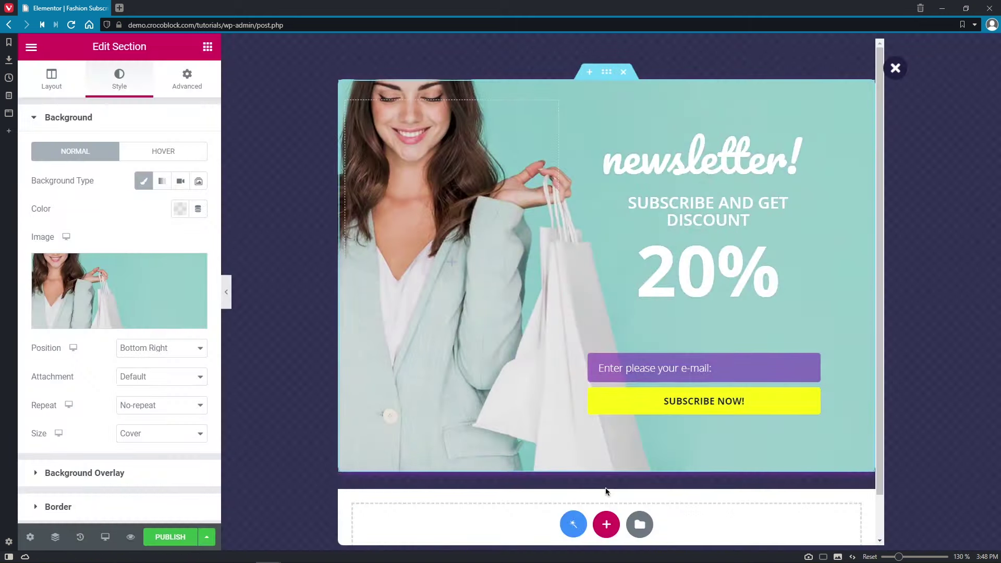
{"action": "left_click", "coordinate": [160, 349]}
{"action": "left_click", "coordinate": [160, 361]}
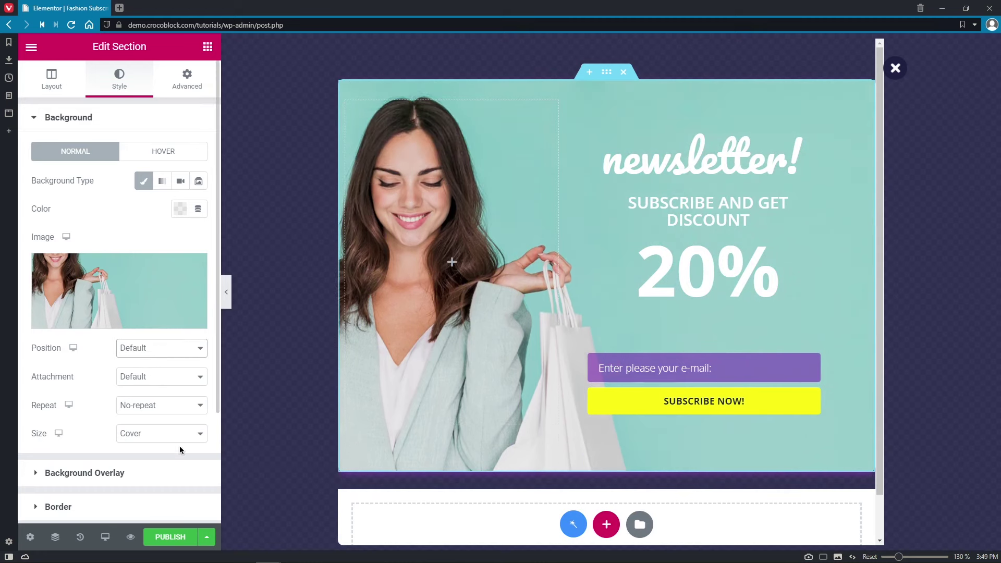
{"action": "left_click", "coordinate": [713, 163]}
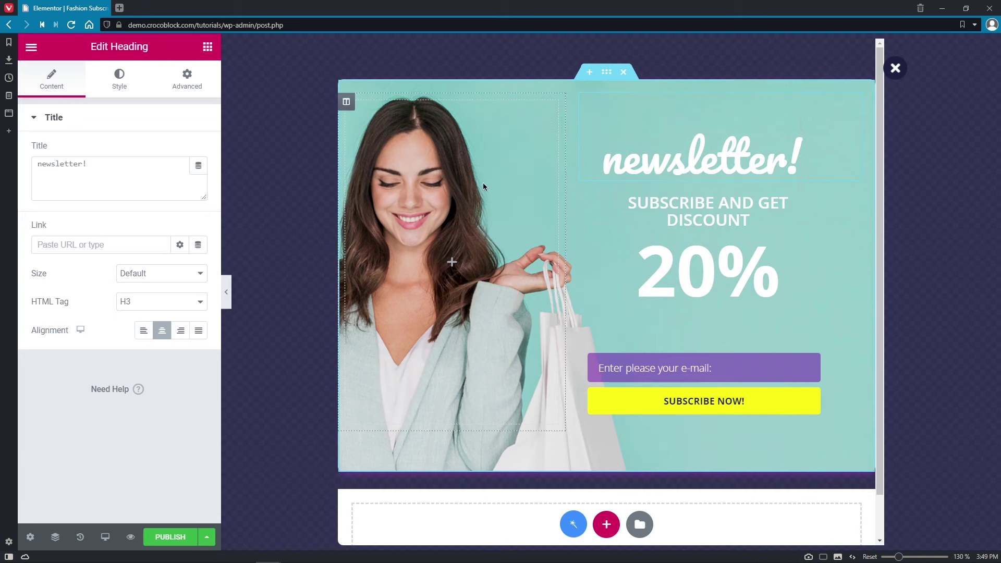
- Set the newsletter! heading font to Parisienne at size 100
{"action": "left_click", "coordinate": [118, 85]}
{"action": "left_click", "coordinate": [198, 180]}
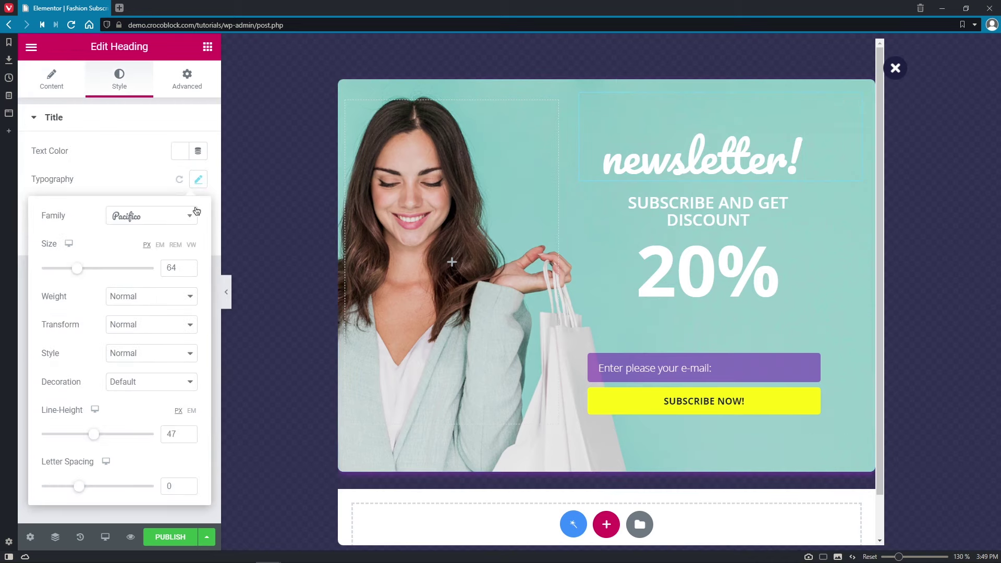
{"action": "left_click", "coordinate": [190, 217]}
{"action": "left_click", "coordinate": [190, 380]}
{"action": "left_click", "coordinate": [191, 380]}
{"action": "left_click", "coordinate": [191, 379]}
{"action": "left_click", "coordinate": [191, 380]}
{"action": "left_click", "coordinate": [161, 323]}
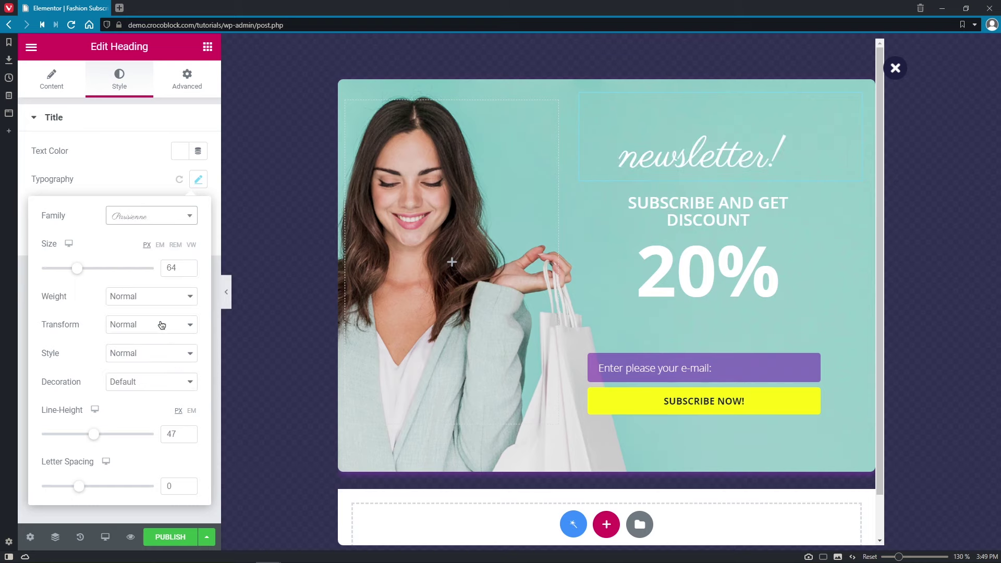
{"action": "left_click_drag", "start_coordinate": [77, 268], "coordinate": [101, 272]}
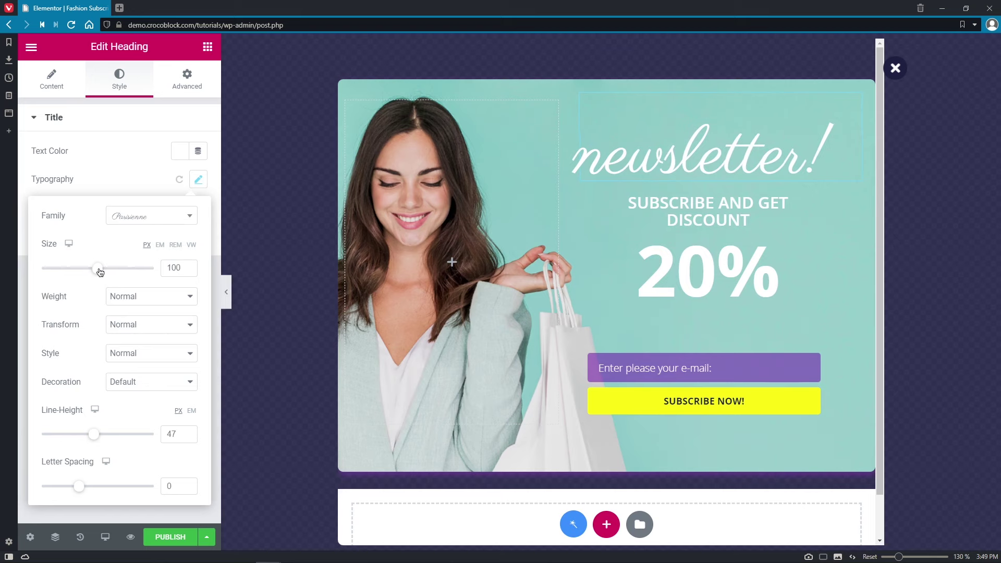
- Zero the heading's right padding and left margin, then select 'and' in the subtitle
{"action": "left_click", "coordinate": [187, 79]}
{"action": "left_click_drag", "start_coordinate": [89, 237], "coordinate": [65, 236]}
{"action": "type", "text": "0"}
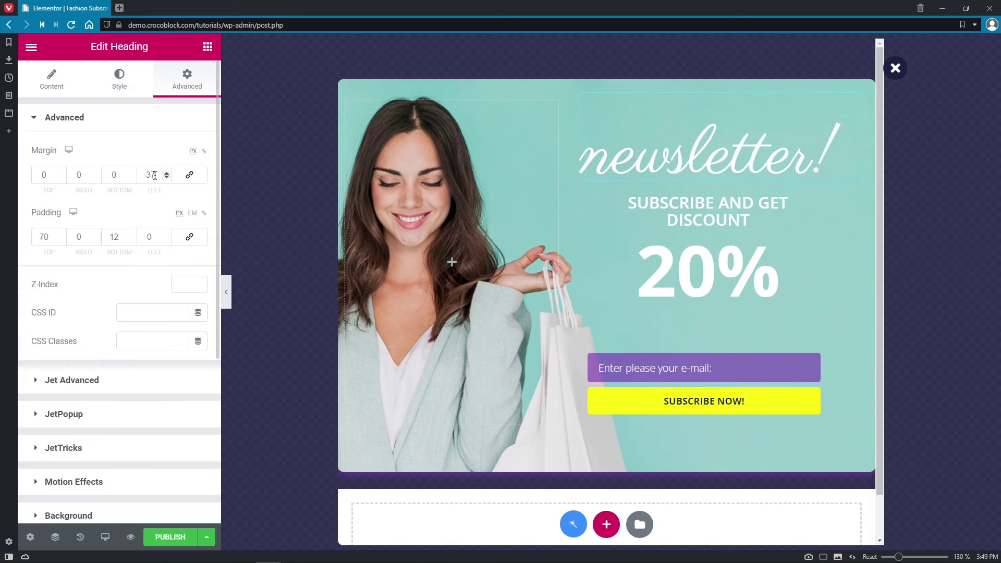
{"action": "double_click", "coordinate": [153, 176]}
{"action": "type", "text": "0"}
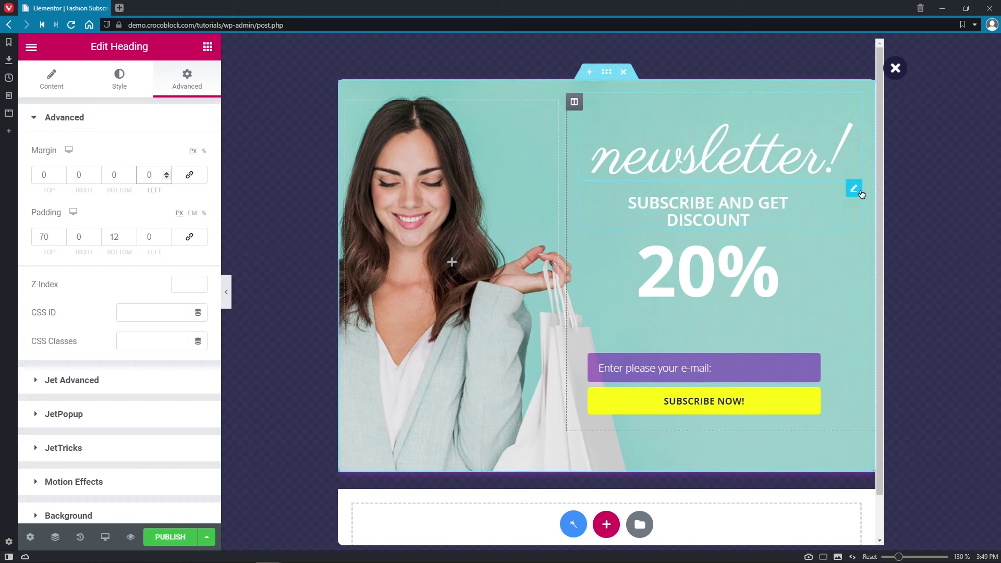
{"action": "left_click", "coordinate": [854, 188]}
{"action": "double_click", "coordinate": [99, 231]}
- Reword the subtitle to 'Subscribe to Get Discount', set it in Imprima, and select its left margin
{"action": "type", "text": "to Get Discount"}
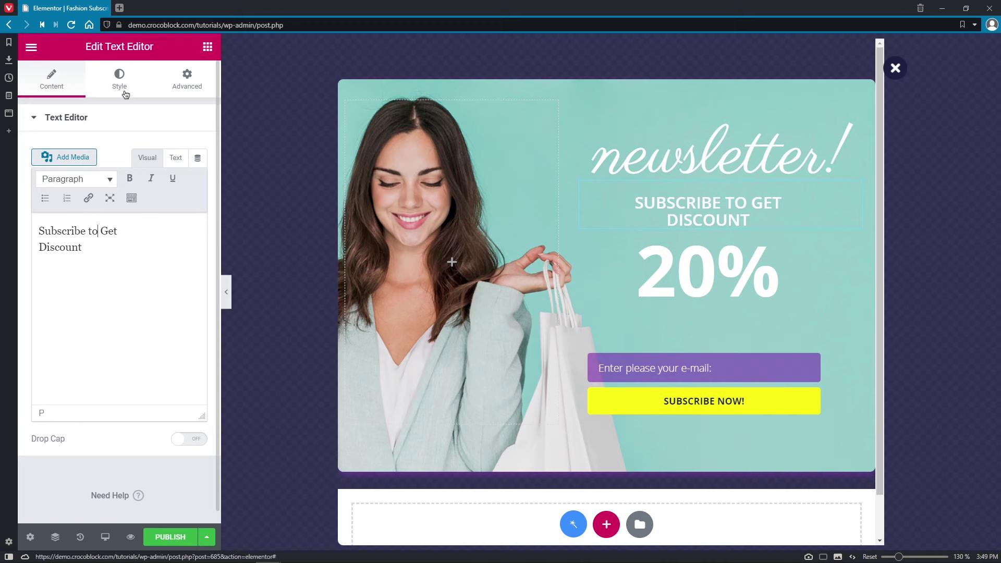
{"action": "left_click", "coordinate": [121, 82]}
{"action": "left_click", "coordinate": [199, 208]}
{"action": "left_click", "coordinate": [191, 245]}
{"action": "left_click_drag", "start_coordinate": [192, 282], "coordinate": [192, 334]}
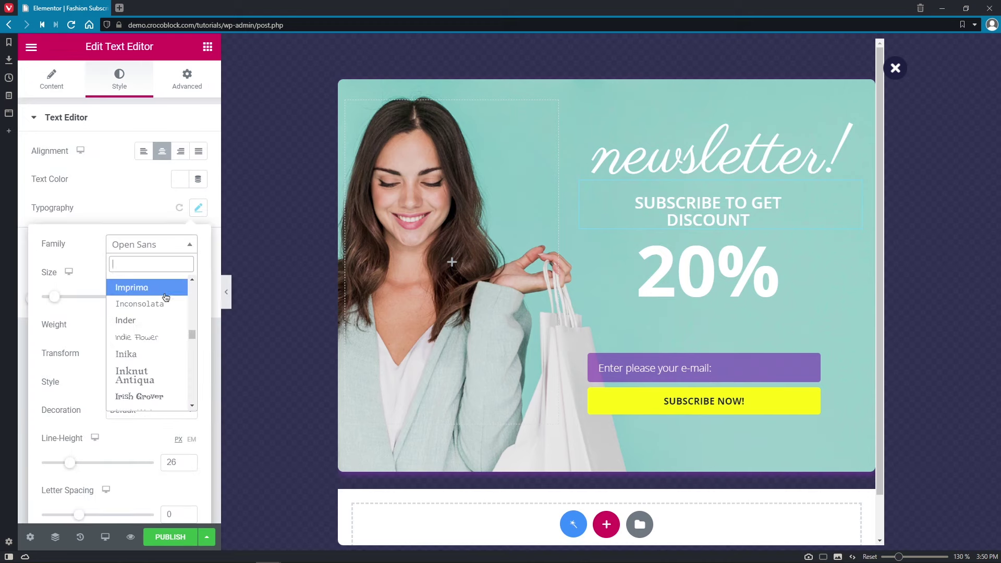
{"action": "left_click", "coordinate": [133, 288]}
{"action": "left_click", "coordinate": [191, 87]}
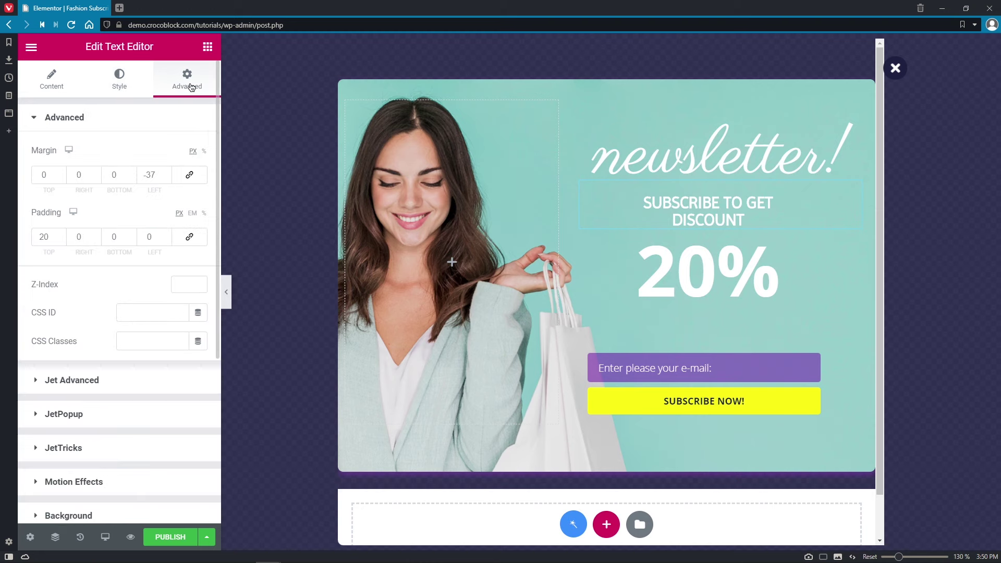
{"action": "double_click", "coordinate": [159, 175]}
- Set the subtitle's left margin to 0 and give the 20% text the Imprima font
{"action": "type", "text": "0"}
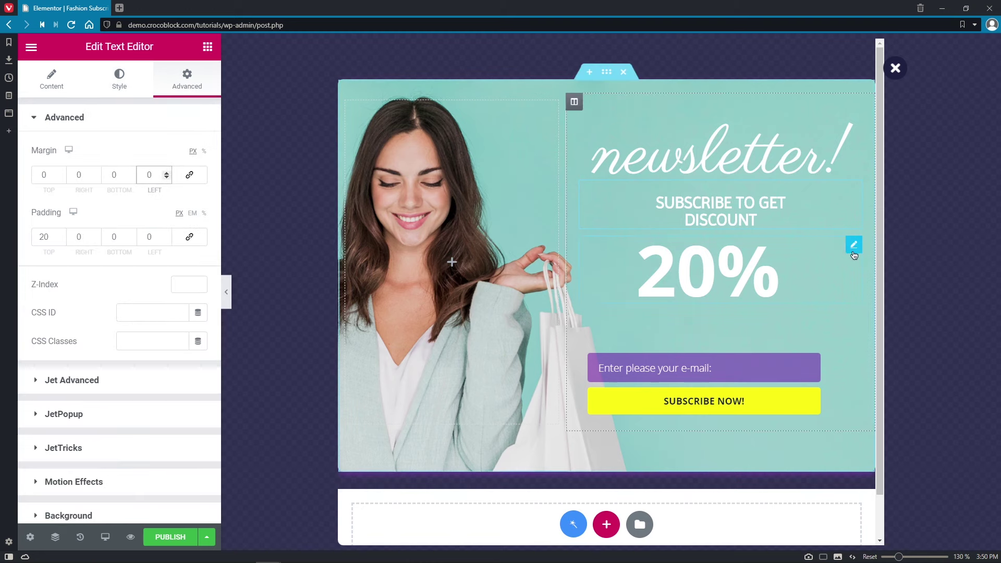
{"action": "left_click", "coordinate": [854, 246]}
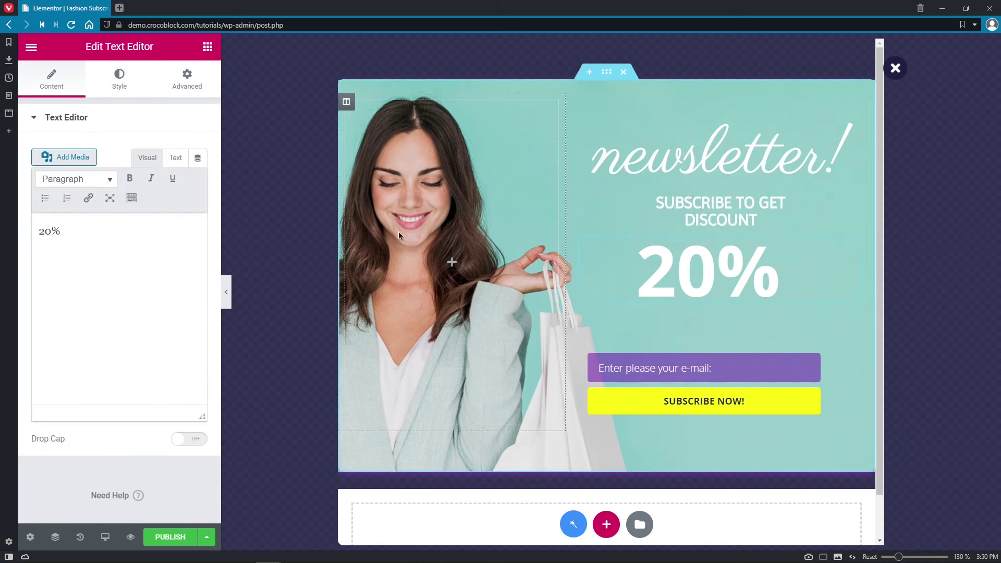
{"action": "left_click", "coordinate": [120, 84]}
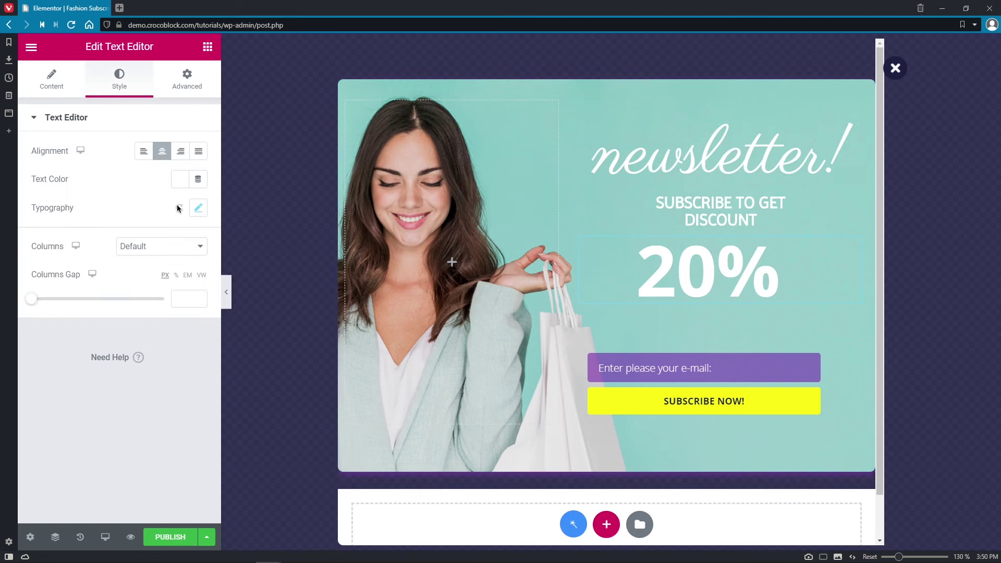
{"action": "left_click", "coordinate": [198, 208]}
{"action": "left_click", "coordinate": [192, 247]}
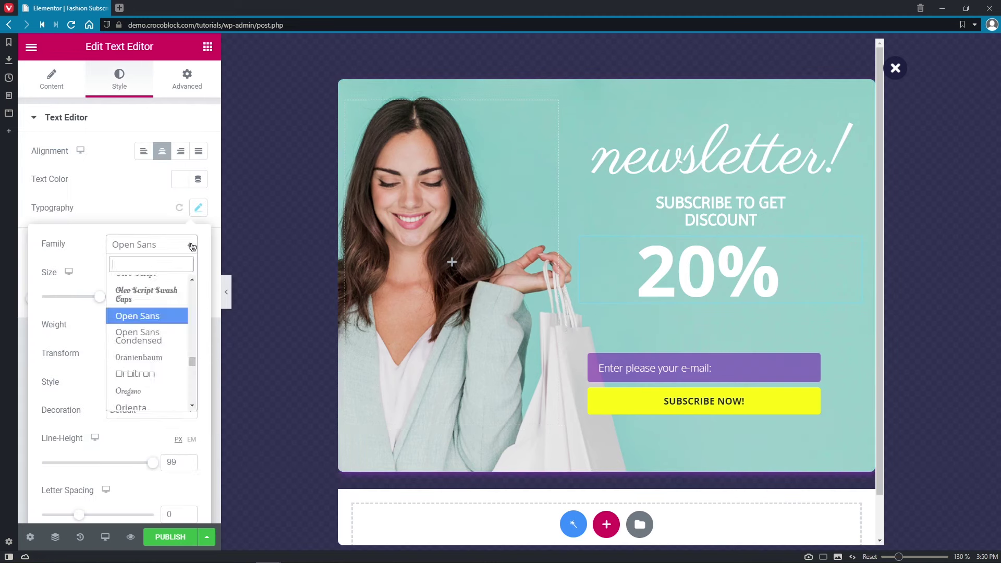
{"action": "type", "text": "p"}
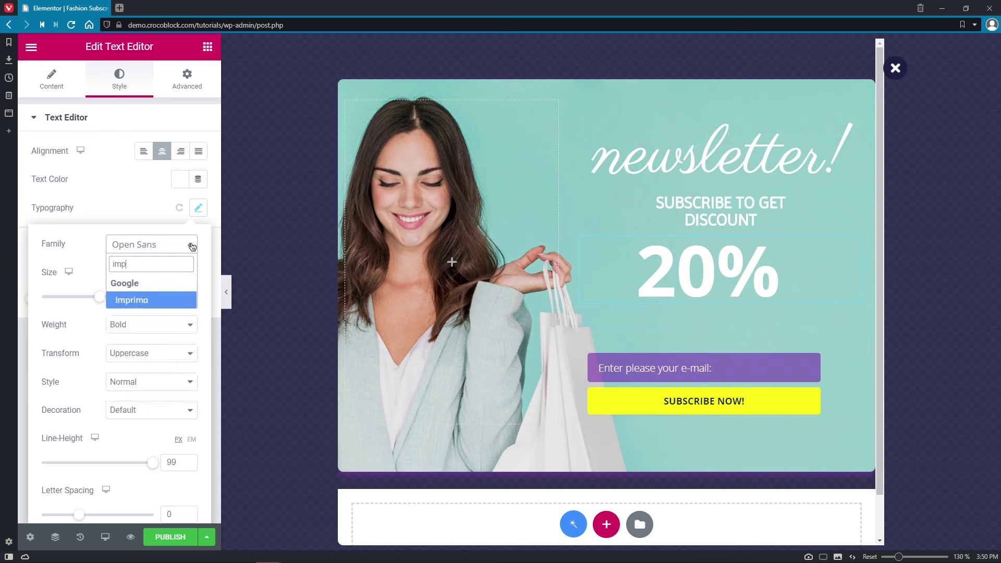
{"action": "left_click", "coordinate": [180, 301]}
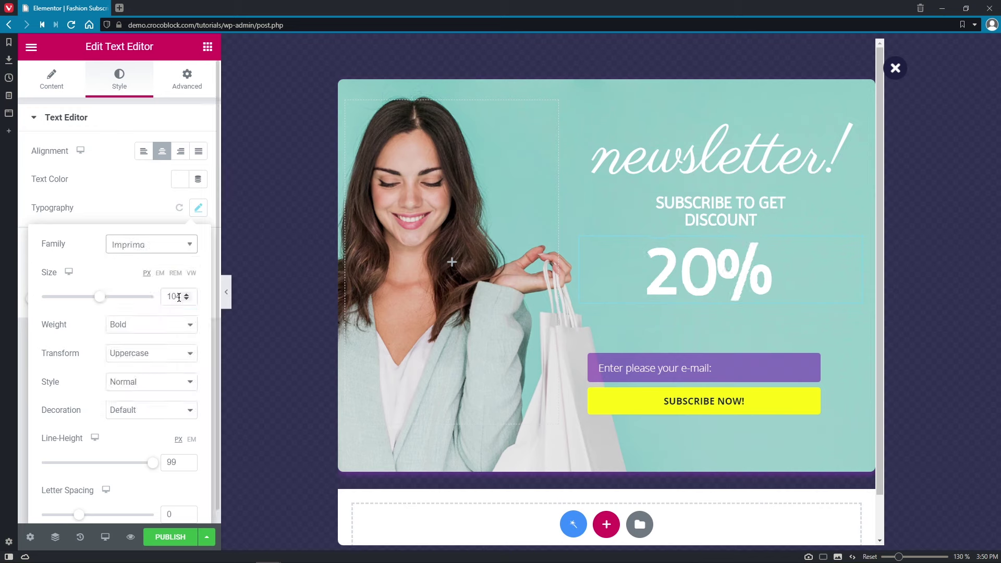
- Change the 20% text's left margin from -37 to 0
{"action": "left_click", "coordinate": [197, 88]}
{"action": "left_click_drag", "start_coordinate": [159, 176], "coordinate": [134, 175]}
{"action": "type", "text": "0"}
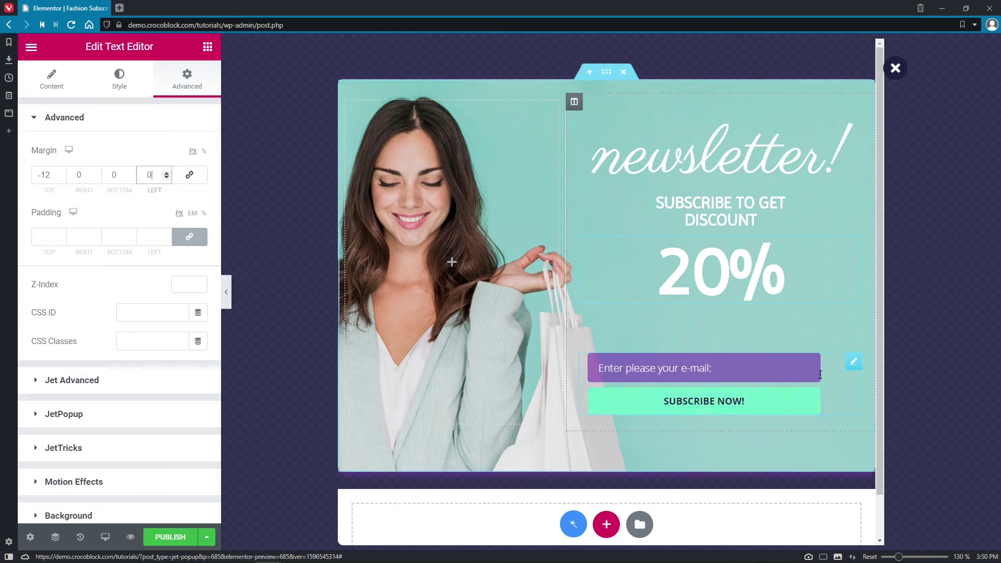
- Remove 'please' from the e-mail placeholder so it reads 'Enter your e-mail:'
{"action": "left_click", "coordinate": [863, 366]}
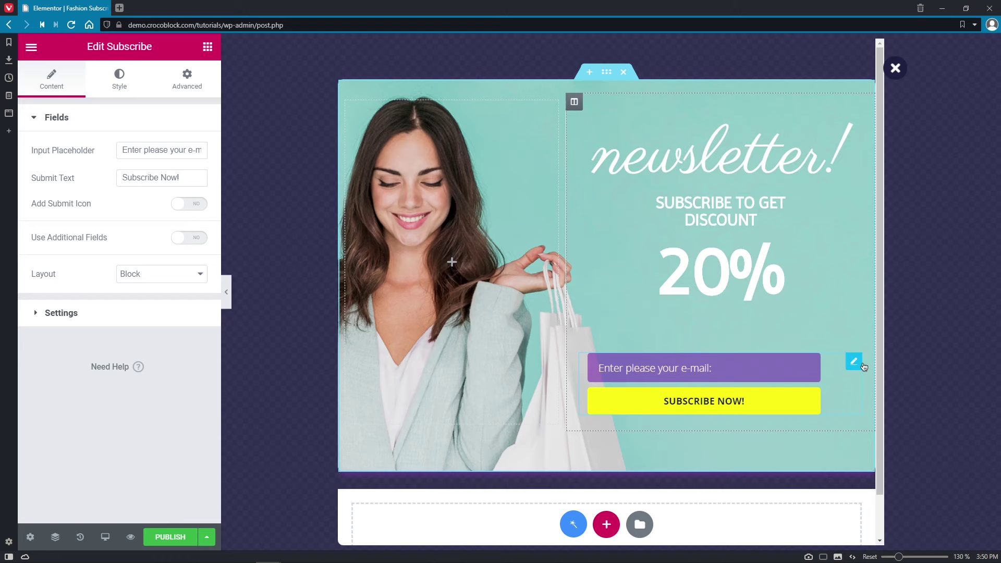
{"action": "double_click", "coordinate": [153, 151]}
{"action": "key", "text": "BackSpace"}
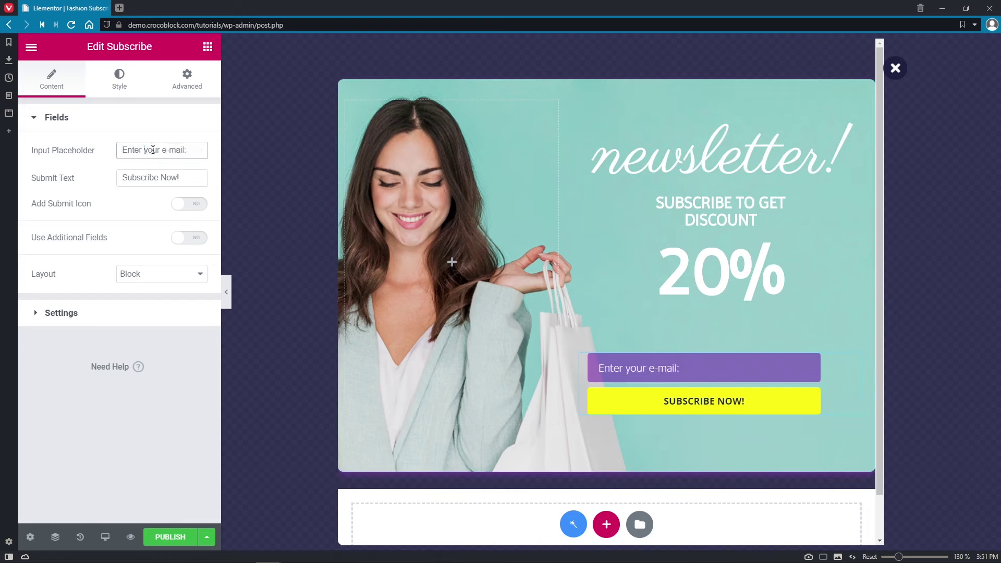
- Make the e-mail input background blue and clear its purple focus-state background
{"action": "left_click", "coordinate": [124, 88]}
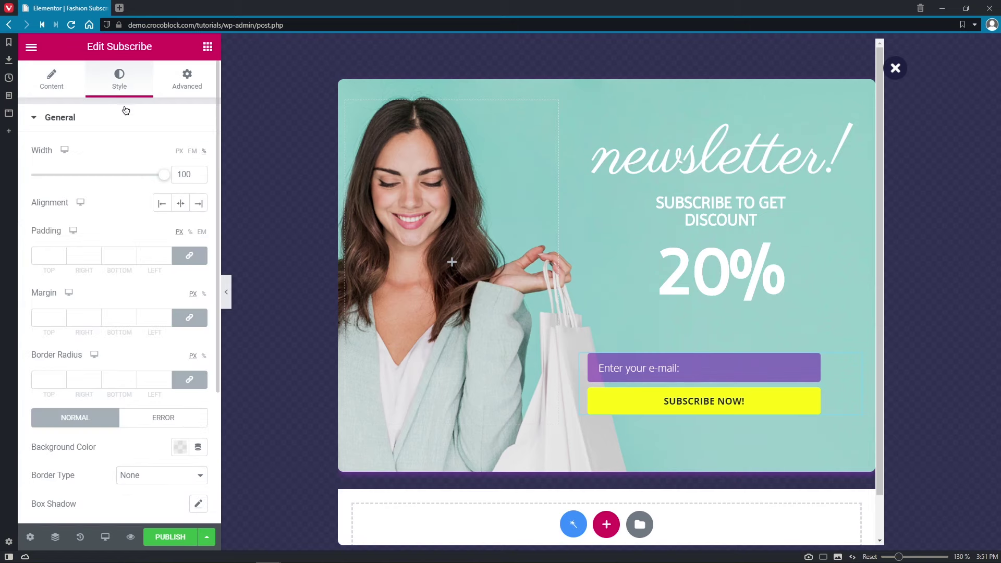
{"action": "left_click", "coordinate": [124, 125]}
{"action": "left_click", "coordinate": [112, 151]}
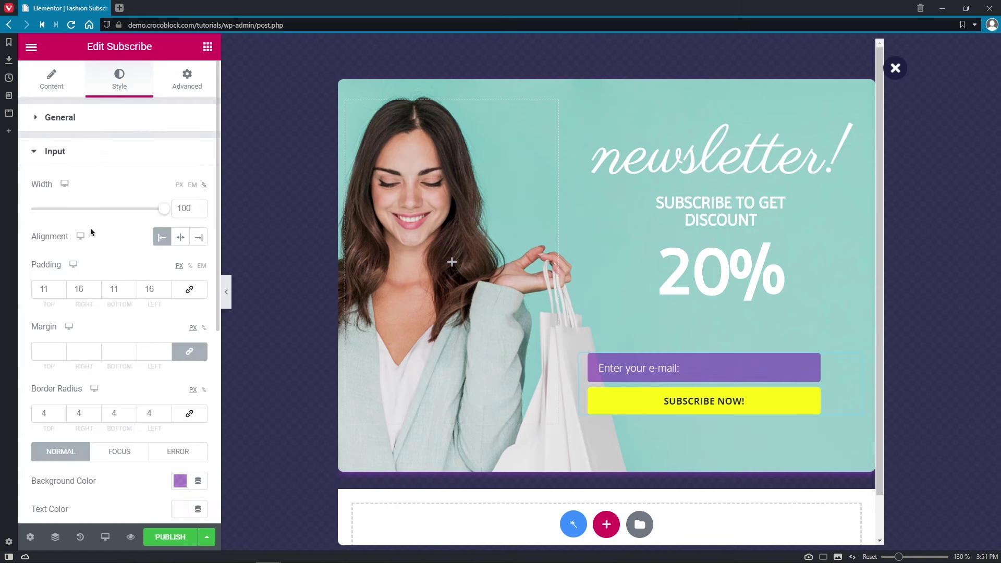
{"action": "left_click", "coordinate": [179, 481]}
{"action": "left_click_drag", "start_coordinate": [230, 431], "coordinate": [196, 431]}
{"action": "left_click", "coordinate": [76, 438]}
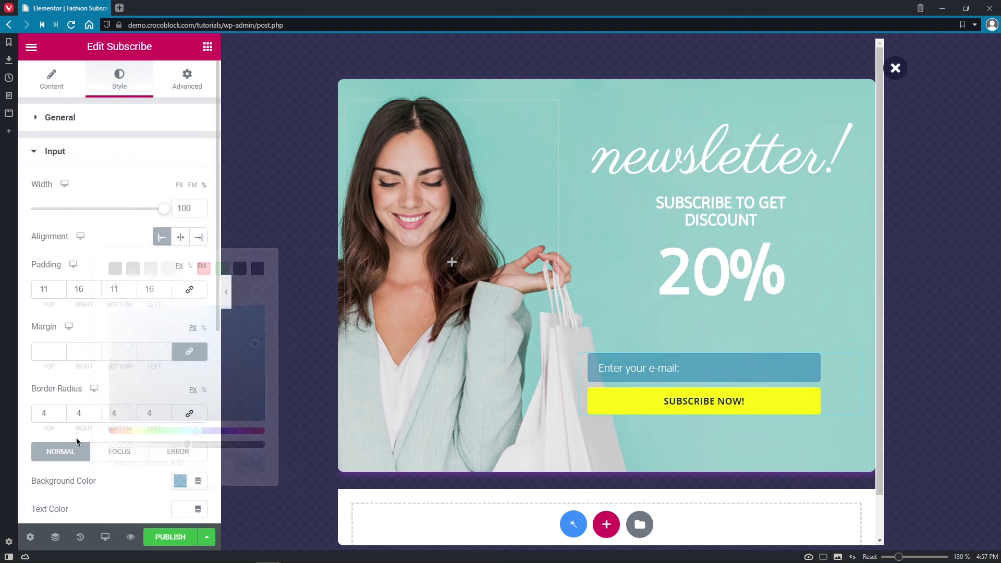
{"action": "left_click", "coordinate": [117, 452]}
{"action": "left_click", "coordinate": [178, 482]}
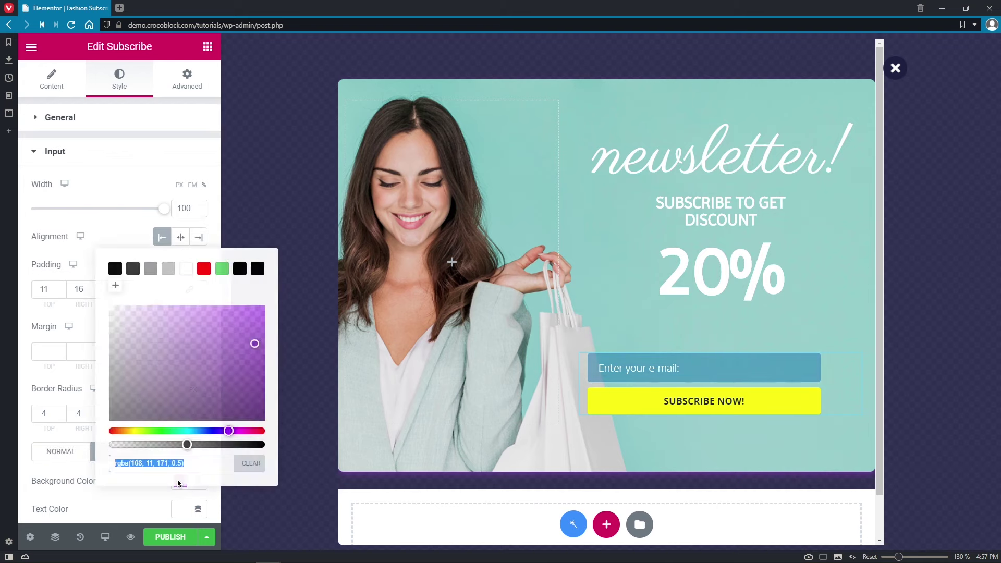
{"action": "left_click", "coordinate": [251, 463]}
{"action": "left_click", "coordinate": [78, 451]}
- Set the e-mail input text to the Imprima font in uppercase
{"action": "left_click_drag", "start_coordinate": [217, 290], "coordinate": [216, 449]}
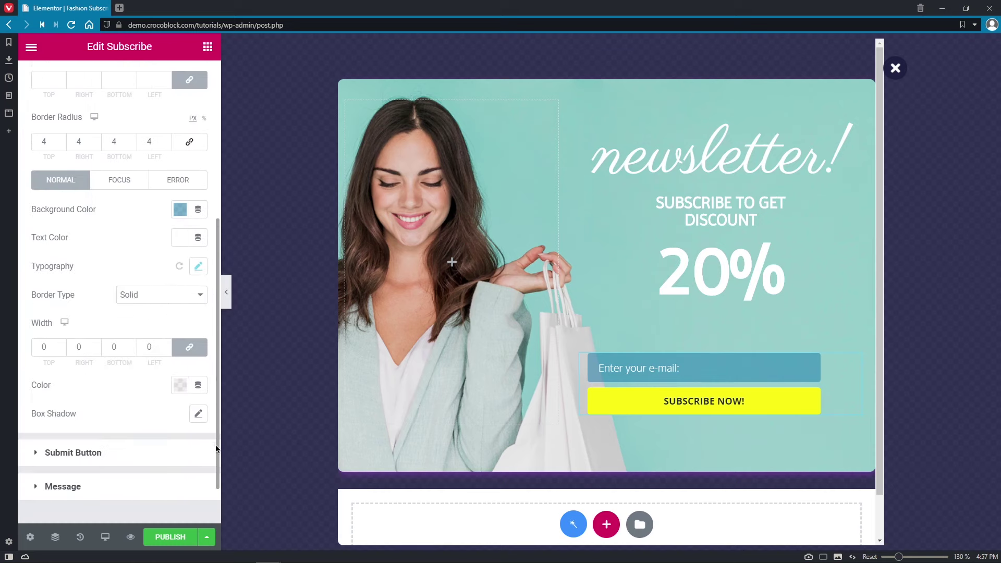
{"action": "left_click", "coordinate": [198, 266]}
{"action": "left_click", "coordinate": [175, 304]}
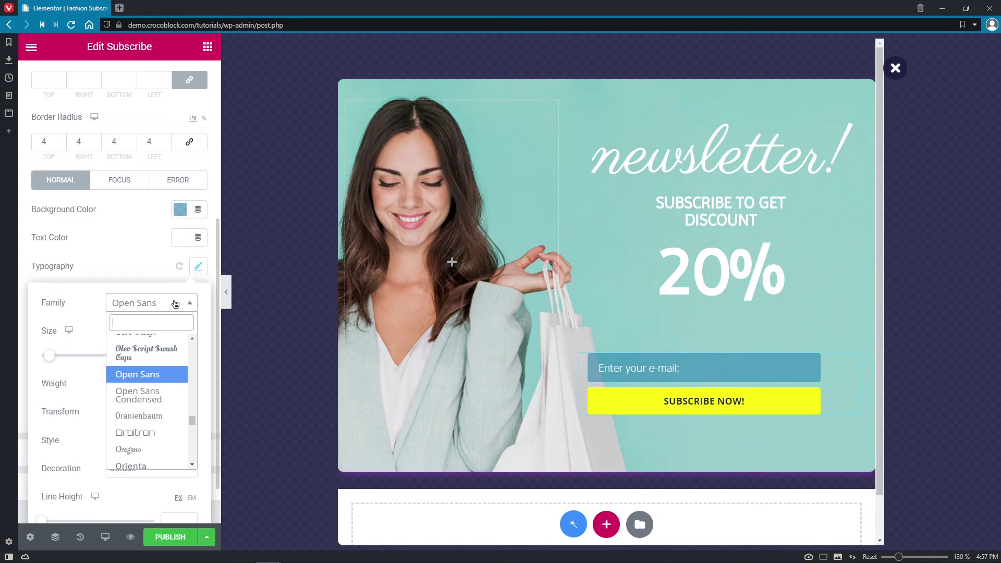
{"action": "type", "text": "imp"}
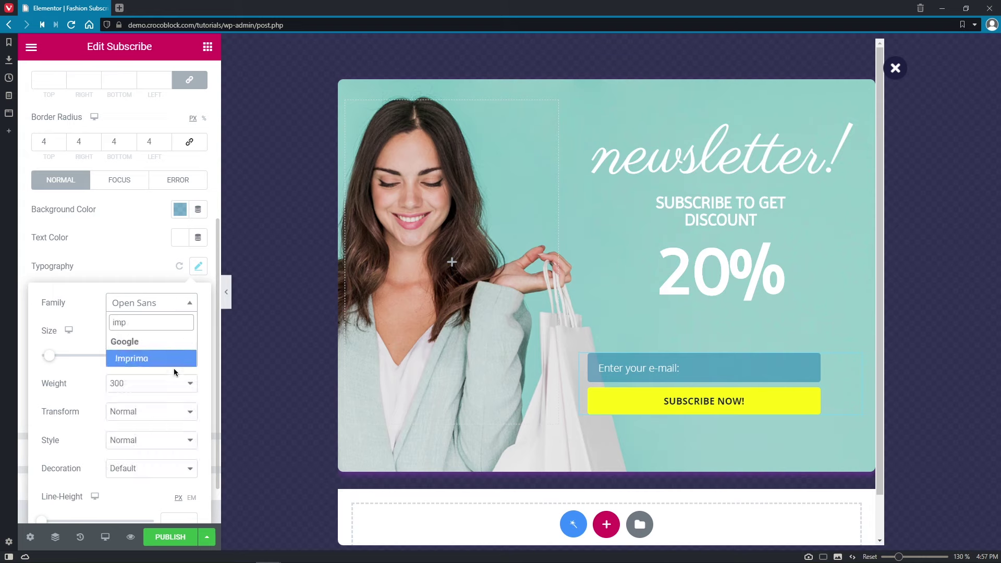
{"action": "left_click", "coordinate": [177, 358]}
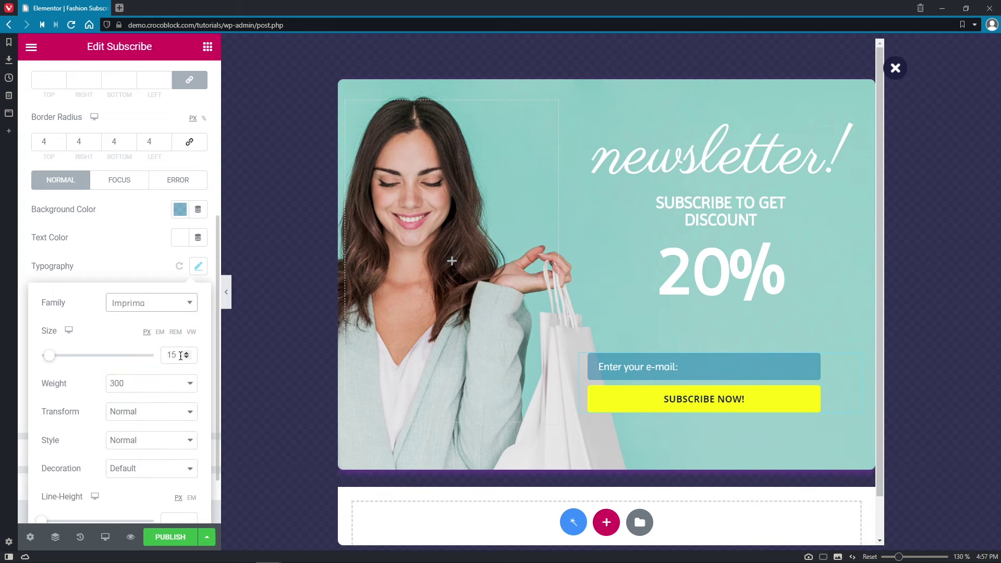
{"action": "left_click", "coordinate": [185, 414]}
{"action": "left_click", "coordinate": [176, 436]}
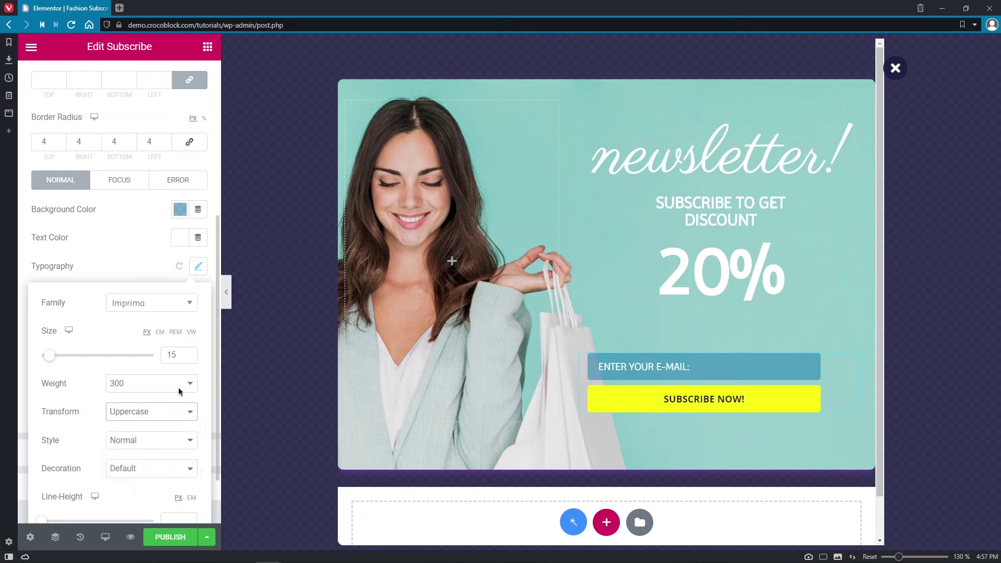
{"action": "left_click", "coordinate": [144, 262]}
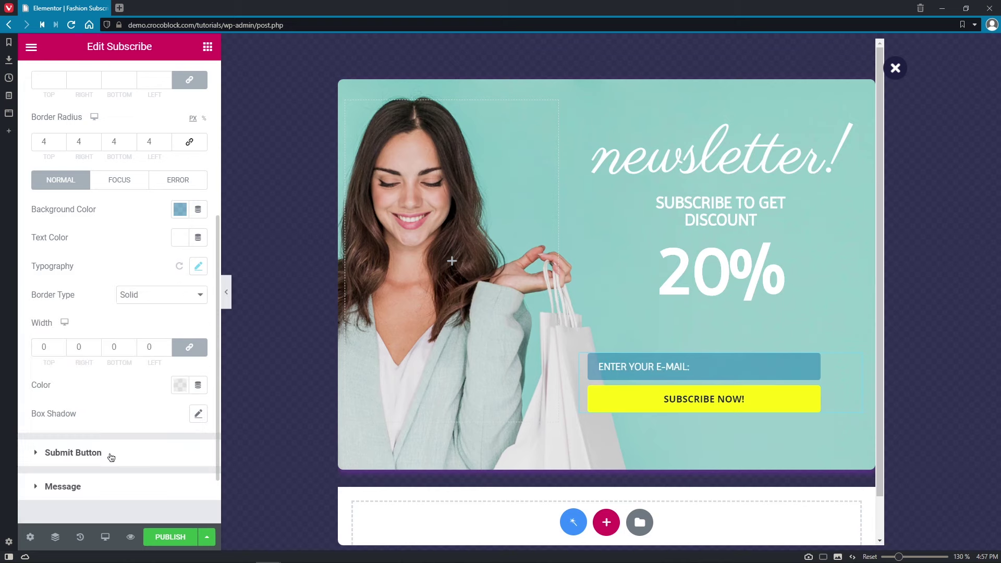
- Set the submit button's hover background colour to cyan #48FEF7
{"action": "left_click", "coordinate": [73, 452]}
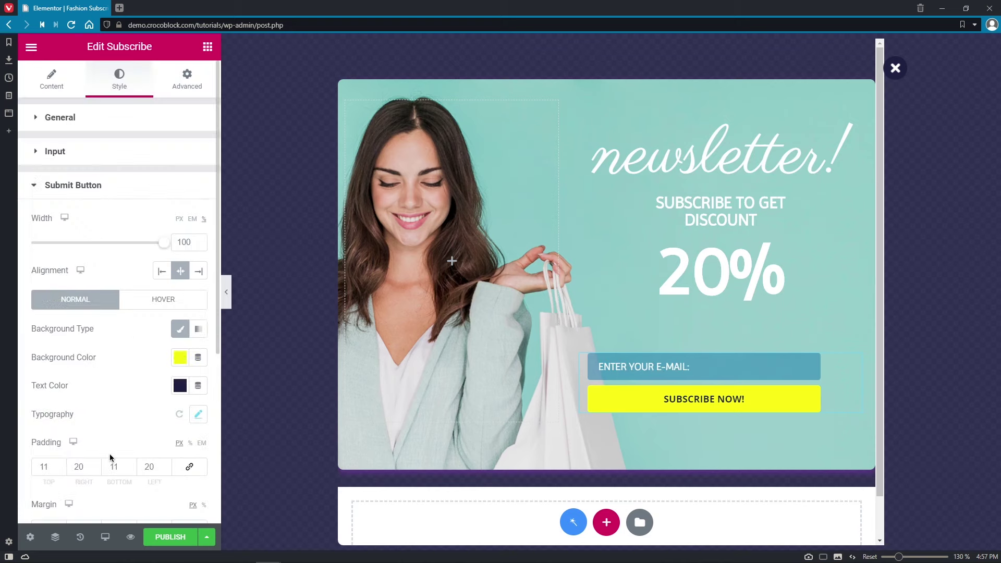
{"action": "left_click", "coordinate": [171, 305]}
{"action": "left_click", "coordinate": [180, 359]}
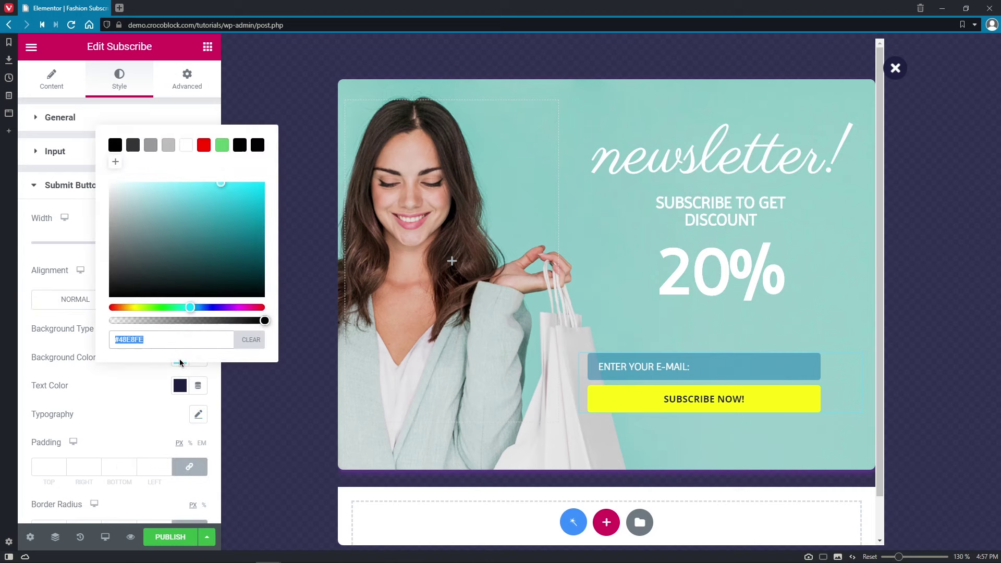
{"action": "left_click_drag", "start_coordinate": [191, 307], "coordinate": [185, 308]}
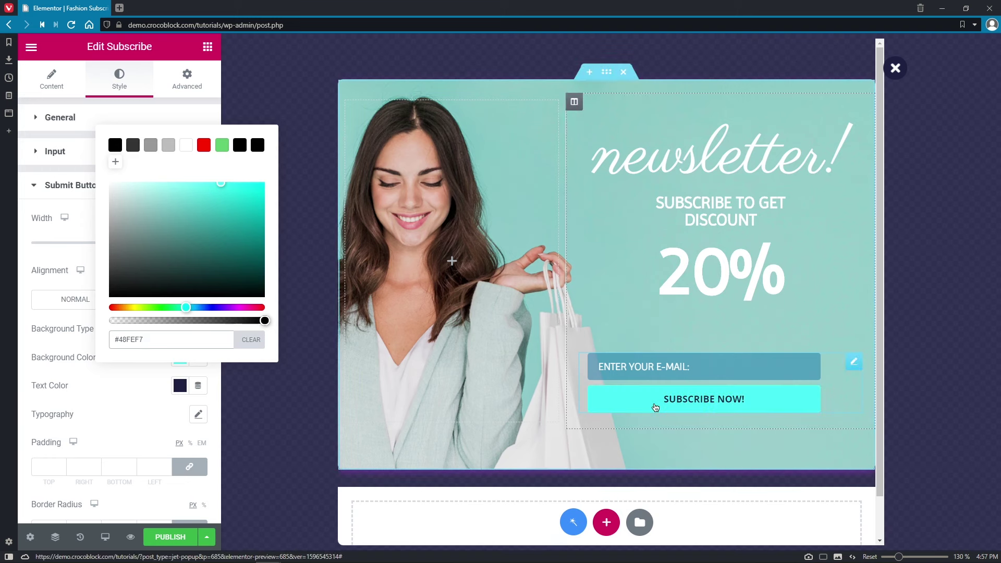
{"action": "left_click", "coordinate": [132, 383]}
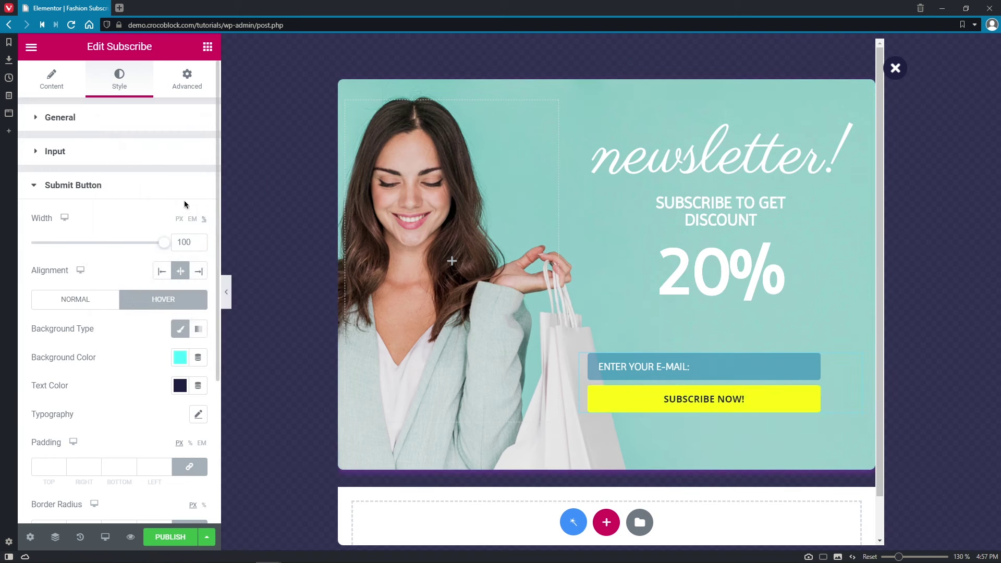
- Give the subscribe form 40 px right and left padding
{"action": "left_click", "coordinate": [203, 88]}
{"action": "left_click", "coordinate": [83, 237]}
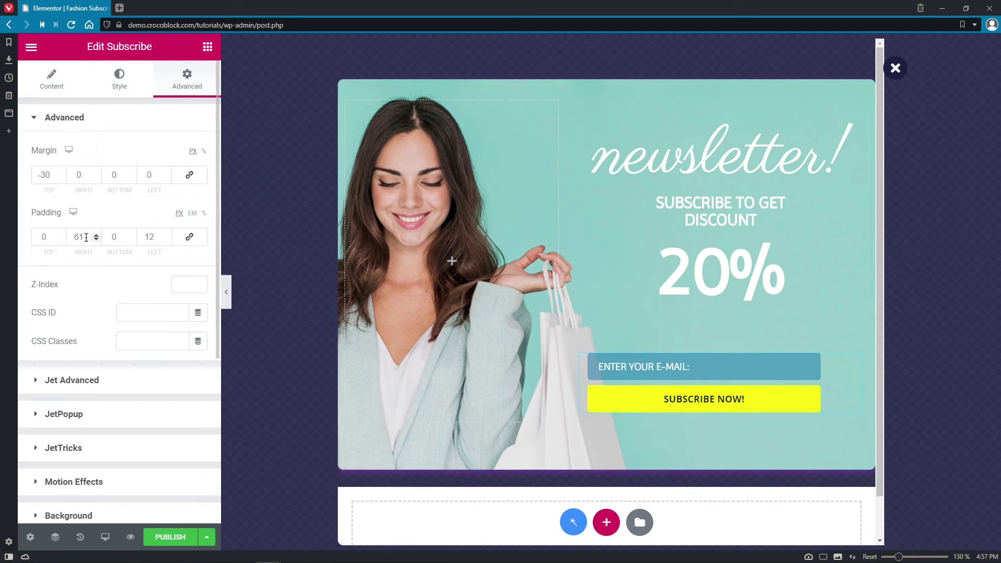
{"action": "type", "text": "40"}
{"action": "left_click", "coordinate": [138, 237]}
{"action": "type", "text": "40"}
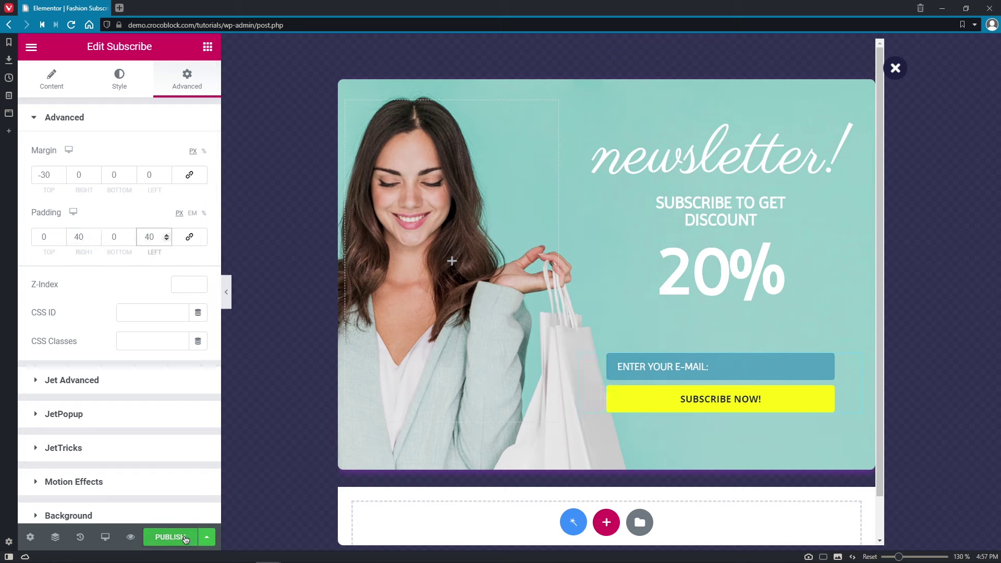
- Publish the popup and preview it live
{"action": "left_click", "coordinate": [185, 538]}
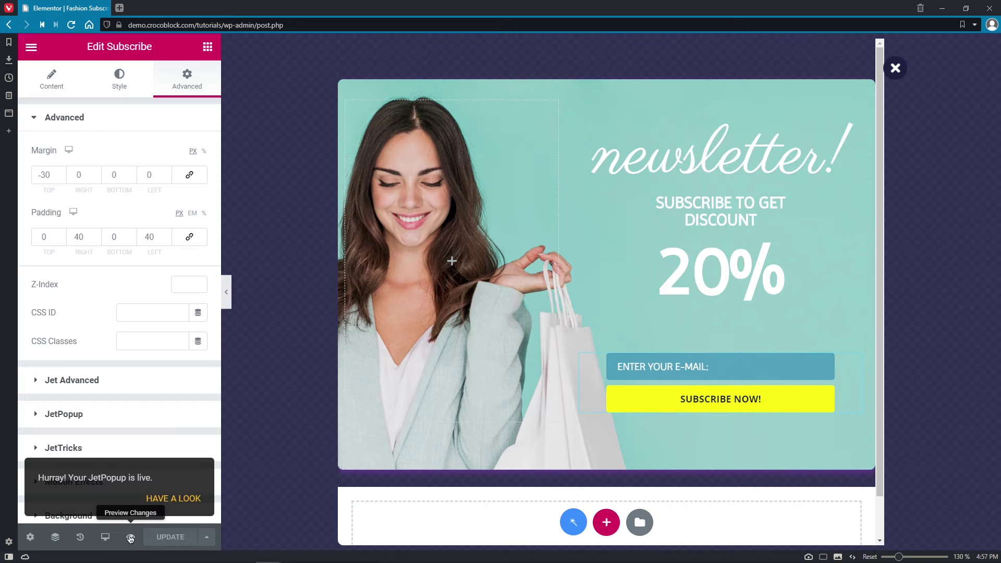
{"action": "left_click", "coordinate": [131, 539]}
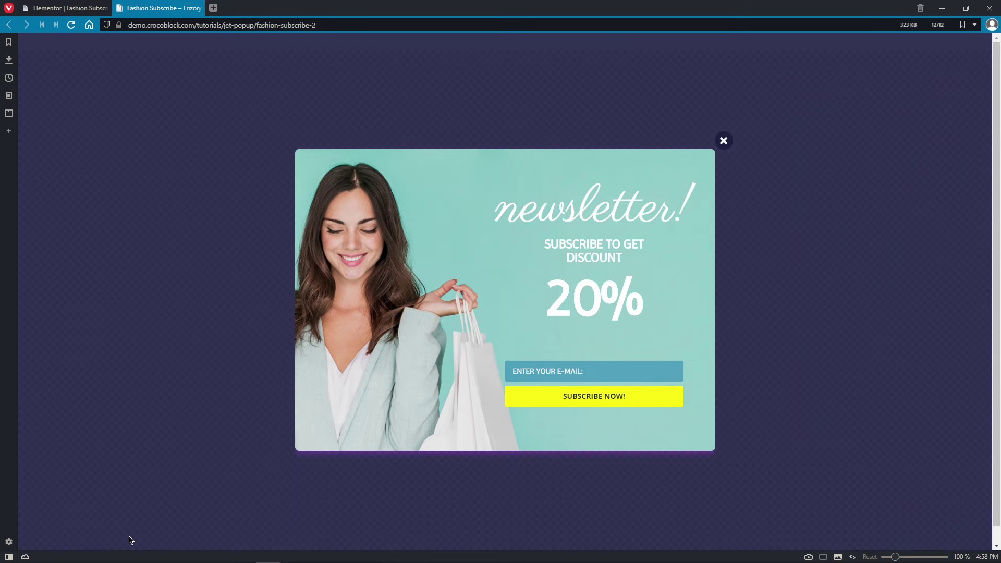
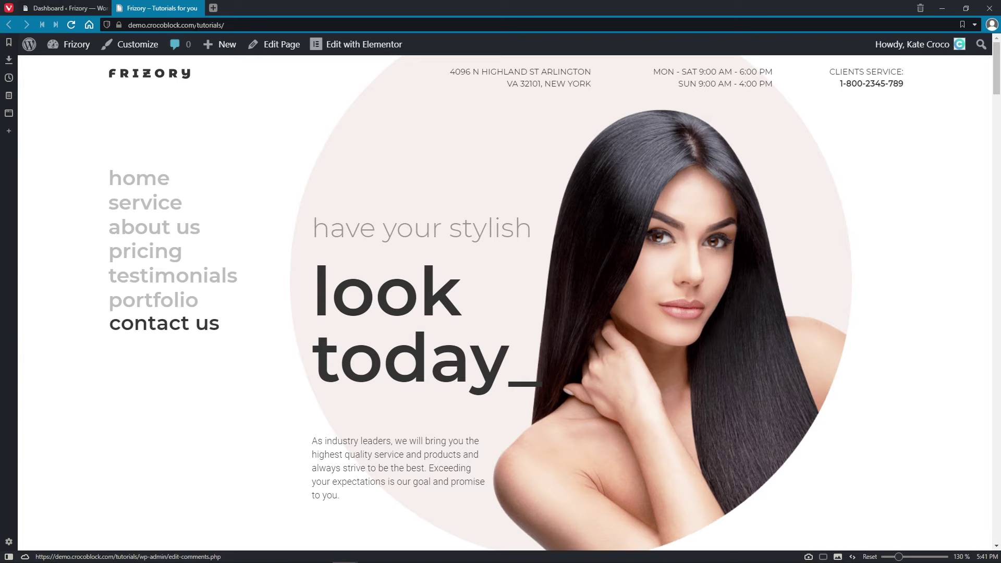
- Close the 'Frizory – Tutorials' front-end tab to get back to the WordPress Dashboard
{"action": "left_click", "coordinate": [200, 11]}
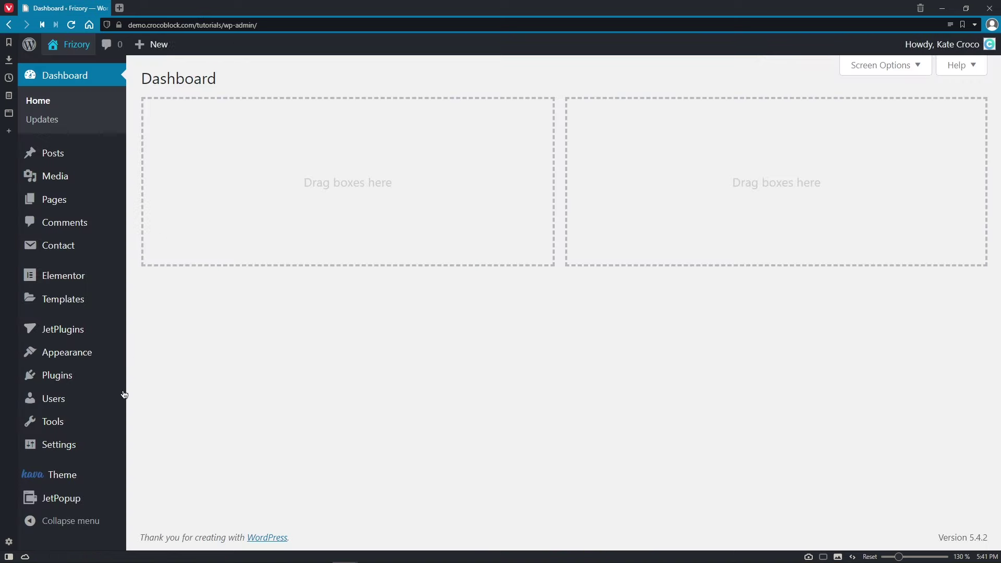
- Add a new JetPopup popup titled 'Contact Us', publish it and open it in Elementor
{"action": "mouse_move", "coordinate": [101, 501]}
{"action": "left_click", "coordinate": [158, 470]}
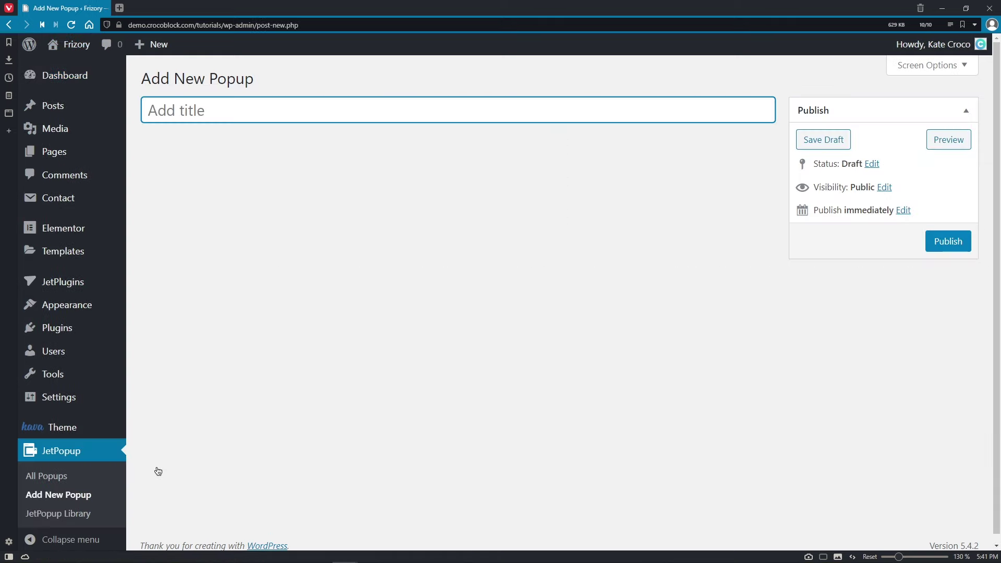
{"action": "type", "text": "Contact Us"}
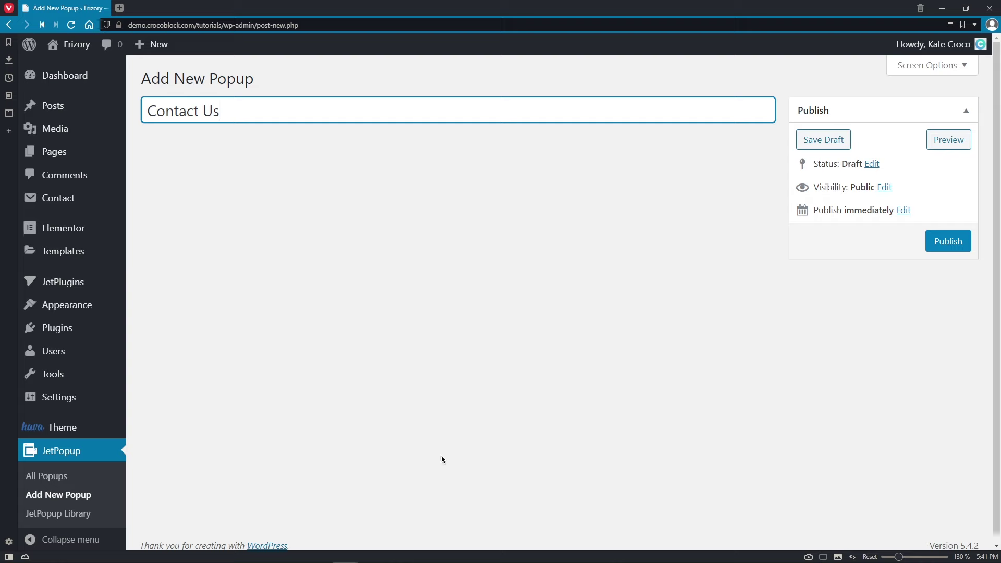
{"action": "left_click", "coordinate": [950, 242]}
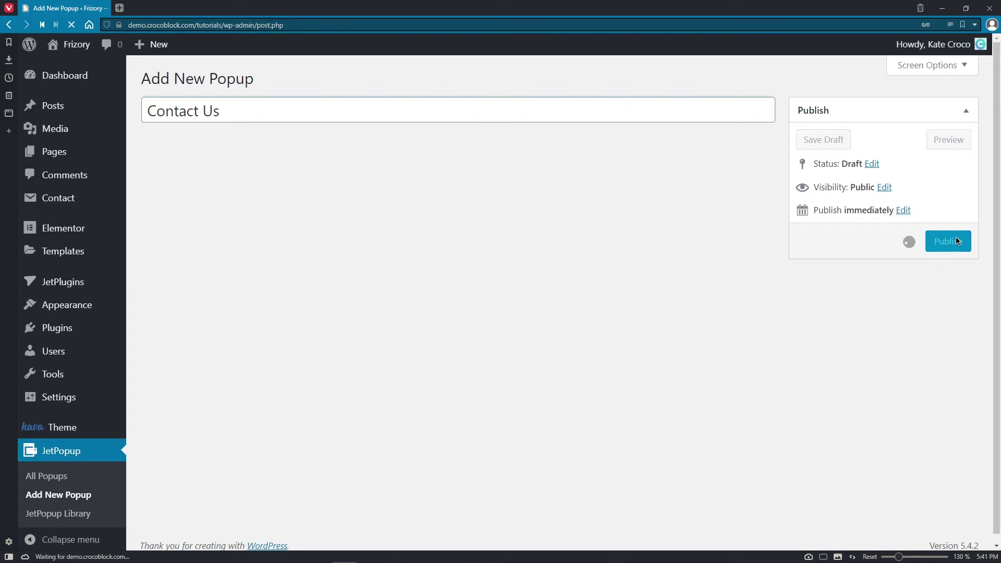
{"action": "left_click", "coordinate": [249, 229]}
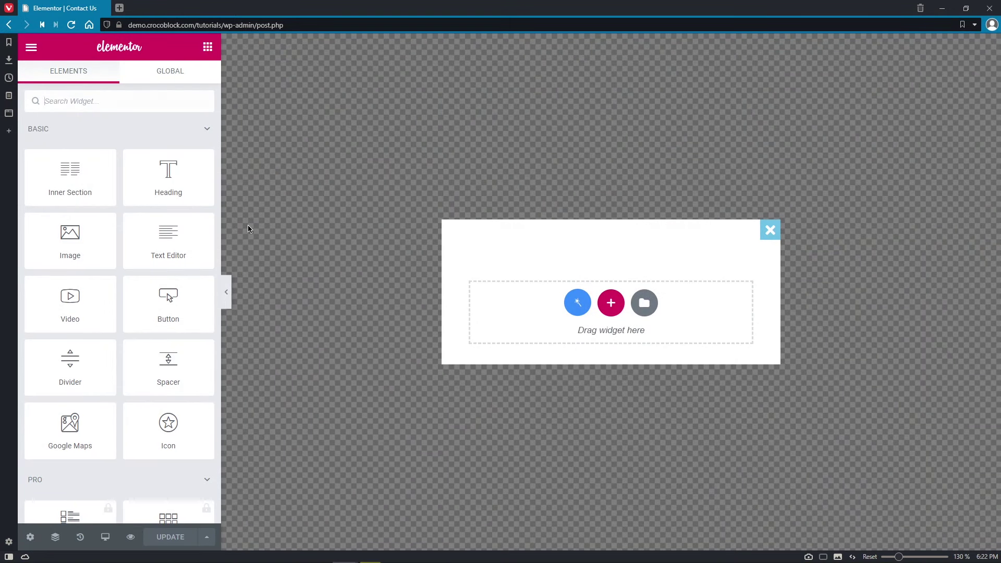
- Open the Dashboard in a new tab via the Finder ('dash') and go to JetPopup's All Popups
{"action": "key", "text": "ctrl+e"}
{"action": "type", "text": "dash"}
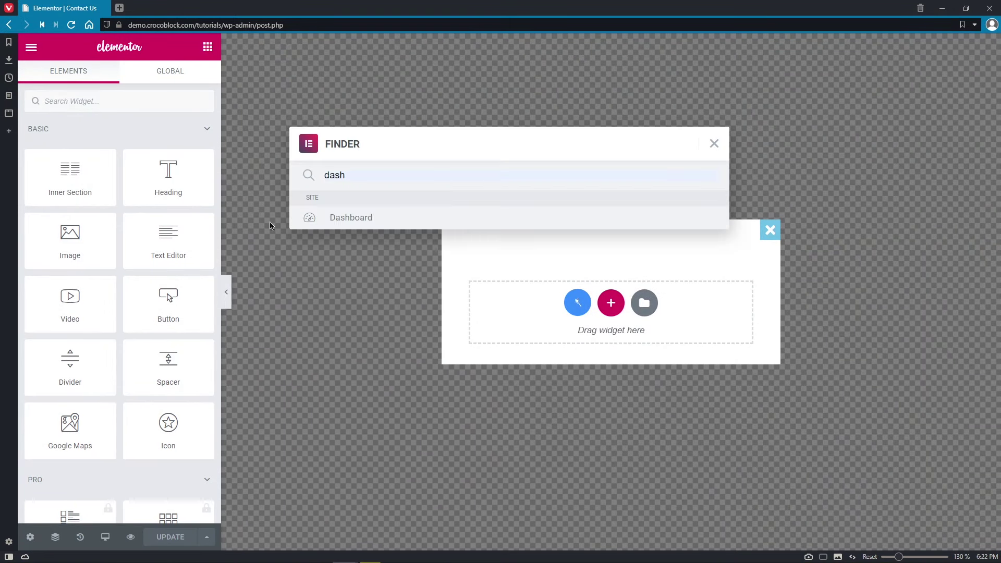
{"action": "right_click", "coordinate": [331, 223]}
{"action": "left_click", "coordinate": [365, 230]}
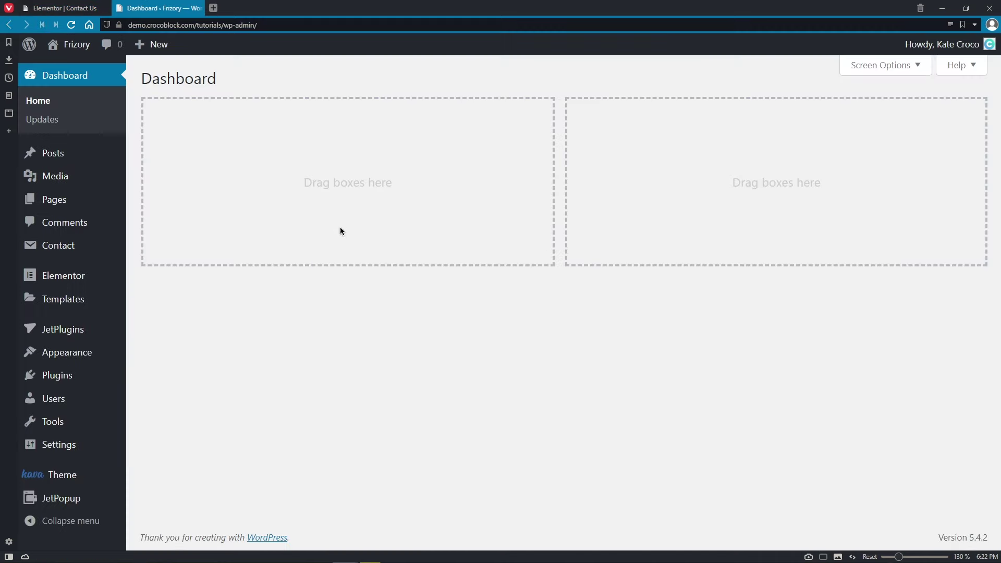
{"action": "mouse_move", "coordinate": [58, 498]}
{"action": "left_click", "coordinate": [157, 445]}
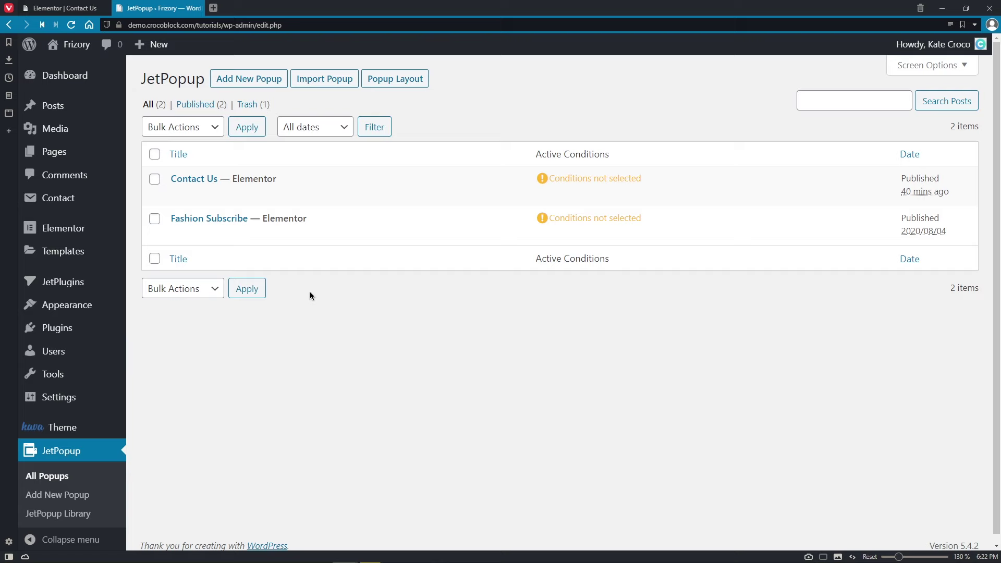
- Look at Add New Popup and the Import Popup options without creating anything
{"action": "left_click", "coordinate": [266, 79]}
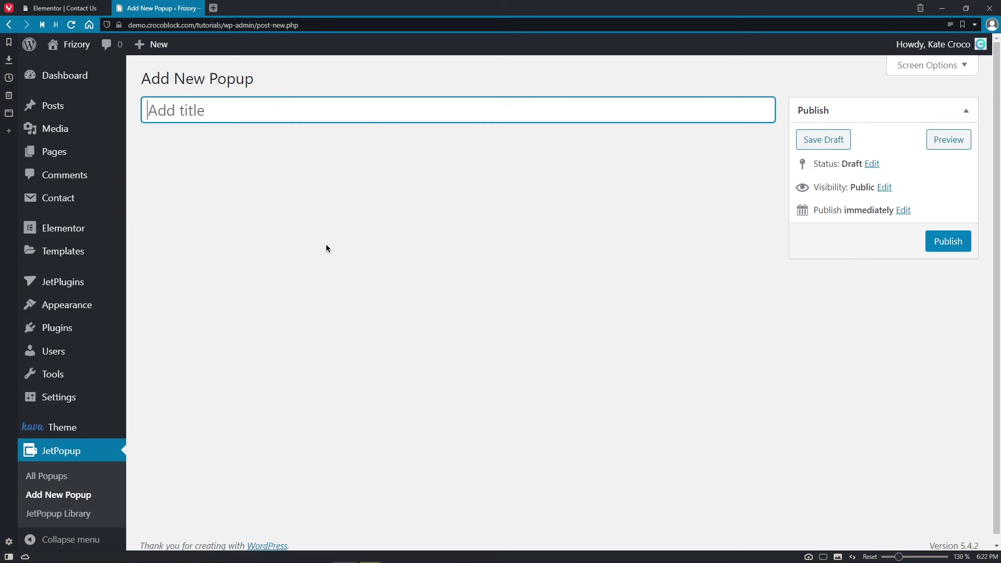
{"action": "key", "text": "alt+Left"}
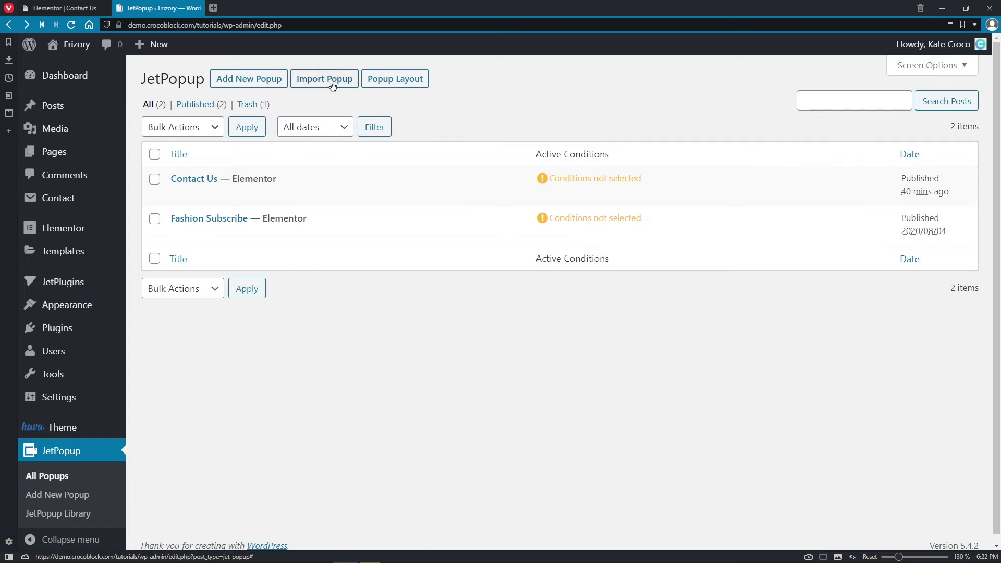
{"action": "left_click", "coordinate": [332, 86]}
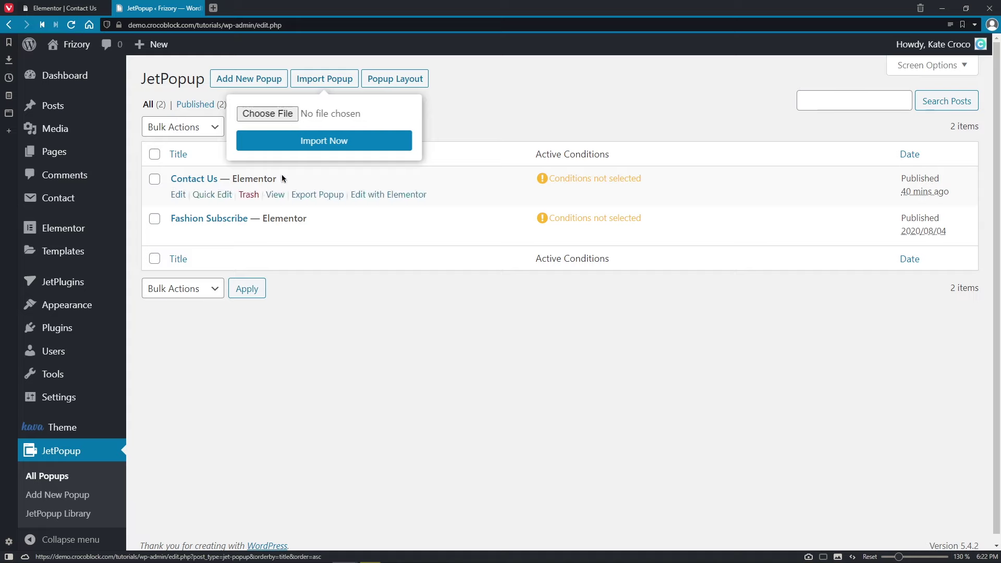
{"action": "left_click", "coordinate": [446, 96]}
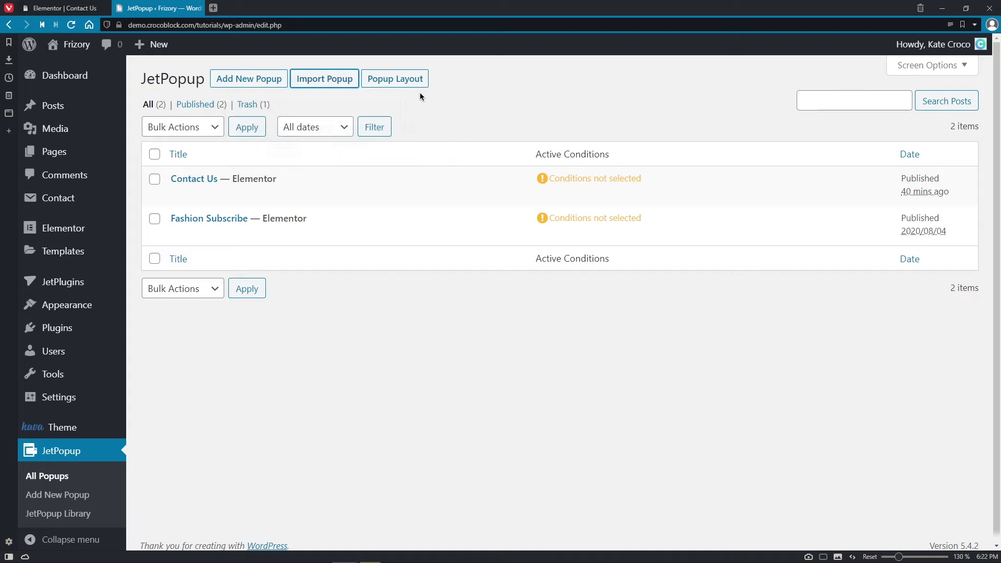
- Browse the Slide In, Bar, Bordering, Full View and Full Width layout presets, then close the tab
{"action": "left_click", "coordinate": [395, 77]}
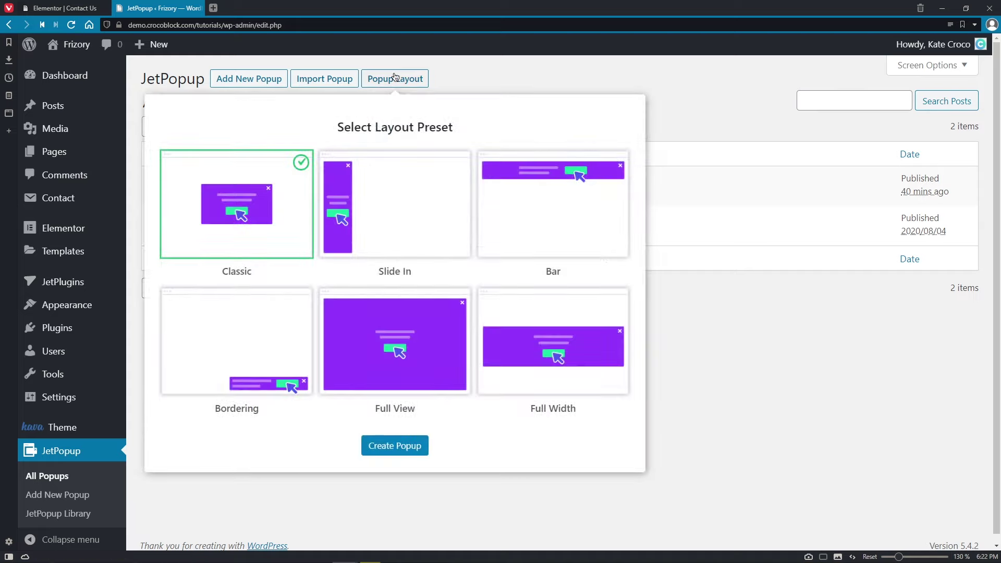
{"action": "left_click", "coordinate": [378, 190]}
{"action": "left_click", "coordinate": [559, 197]}
{"action": "left_click", "coordinate": [285, 323]}
{"action": "left_click", "coordinate": [387, 323]}
{"action": "left_click", "coordinate": [550, 325]}
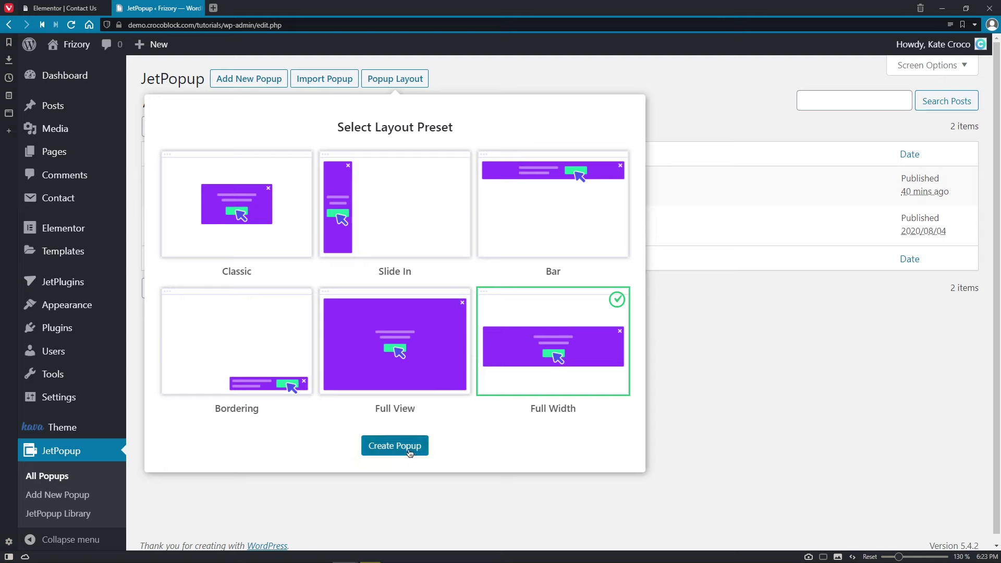
{"action": "left_click", "coordinate": [717, 397]}
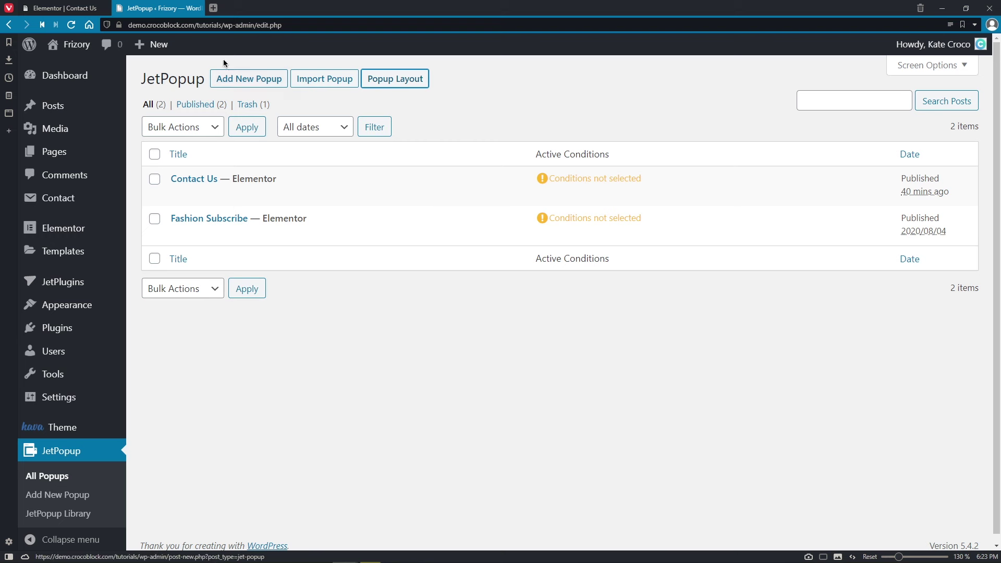
{"action": "left_click", "coordinate": [200, 8]}
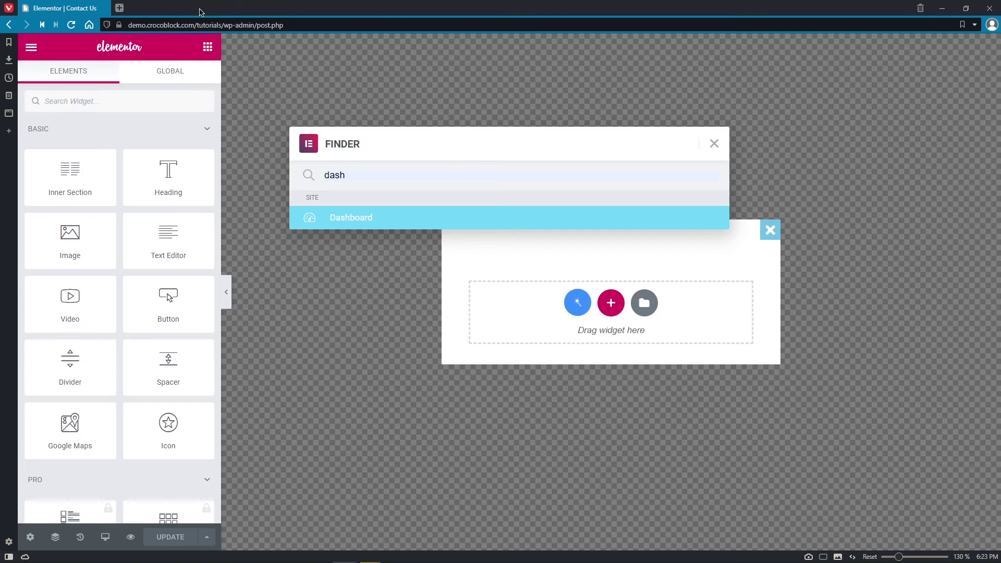
- Close the Finder and open JetPopup settings, toggling the General, Settings and Display Settings sections
{"action": "left_click", "coordinate": [714, 144]}
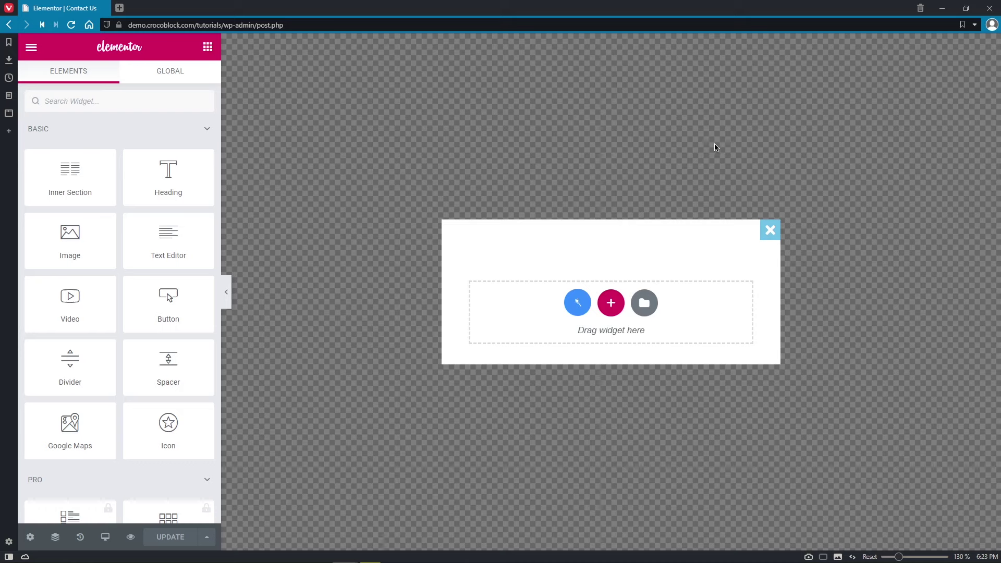
{"action": "left_click", "coordinate": [31, 537]}
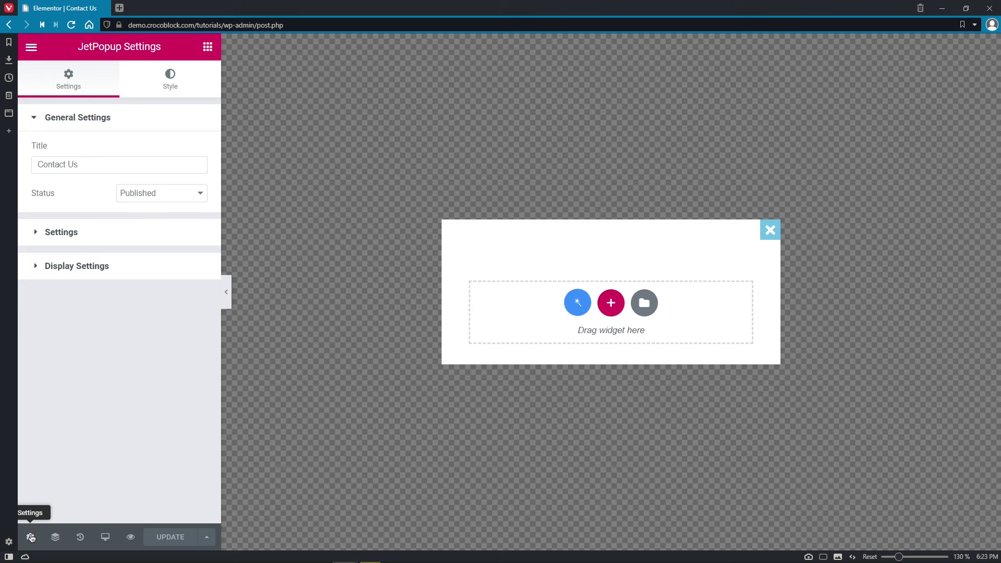
{"action": "left_click", "coordinate": [214, 125]}
{"action": "left_click", "coordinate": [210, 152]}
{"action": "left_click", "coordinate": [210, 152]}
{"action": "left_click", "coordinate": [204, 193]}
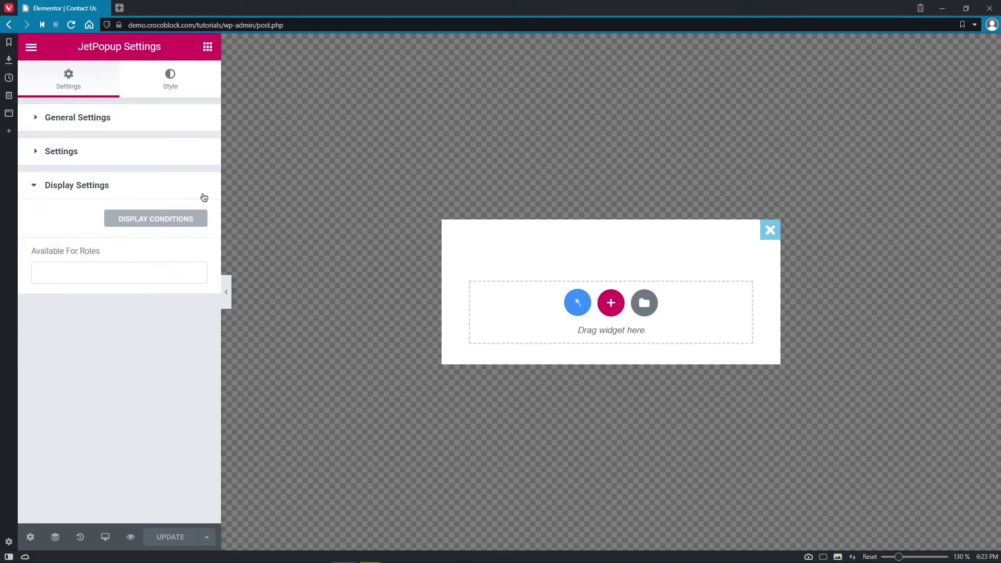
{"action": "left_click", "coordinate": [204, 198]}
{"action": "left_click", "coordinate": [197, 126]}
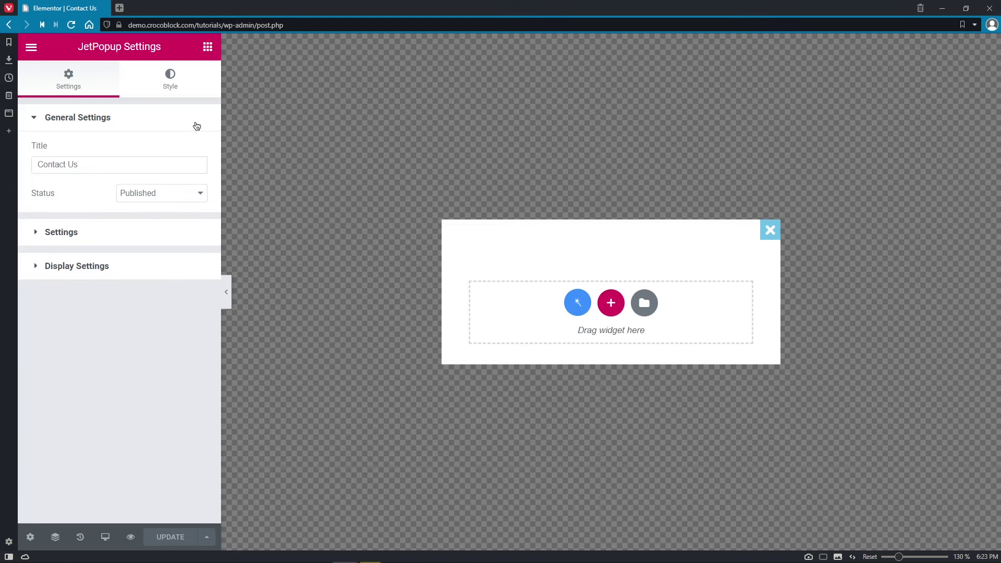
- Check the Contact Us title and Published status, then expand the Settings section
{"action": "left_click_drag", "start_coordinate": [40, 164], "coordinate": [96, 164]}
{"action": "left_click", "coordinate": [100, 165]}
{"action": "left_click", "coordinate": [199, 198]}
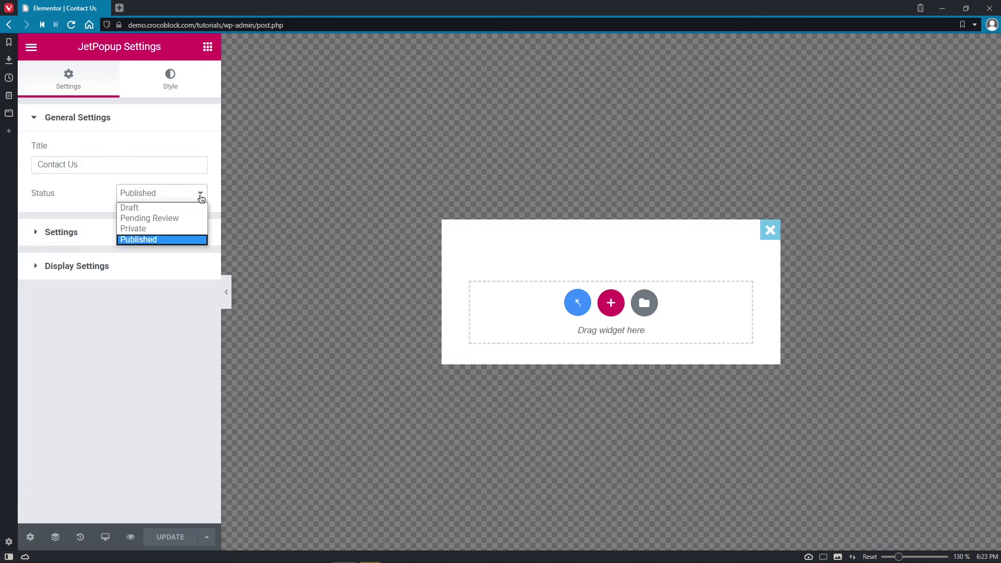
{"action": "left_click", "coordinate": [213, 204]}
{"action": "left_click", "coordinate": [193, 232]}
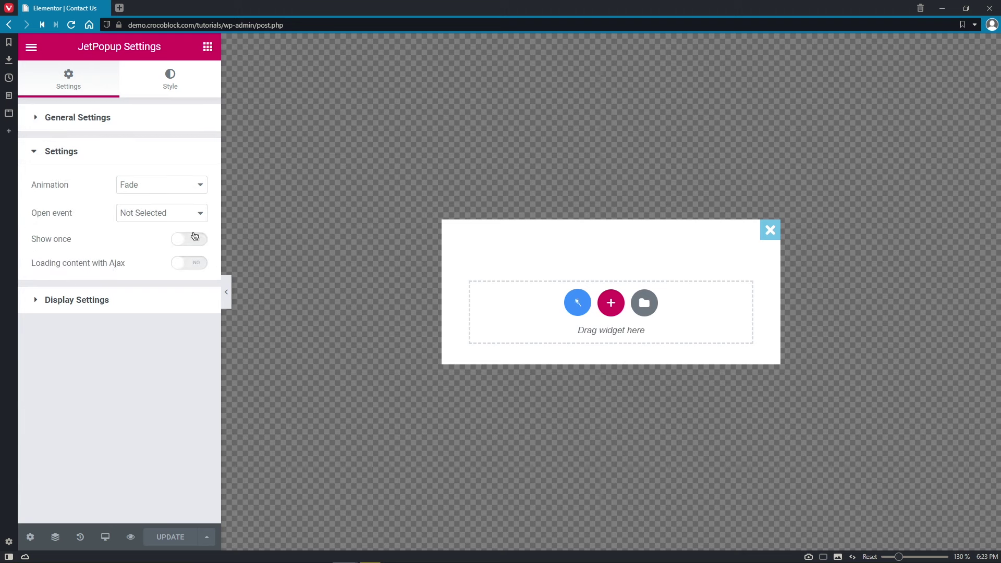
- Review the Animation (Fade) and Open event options, leaving Show once off
{"action": "left_click", "coordinate": [202, 188]}
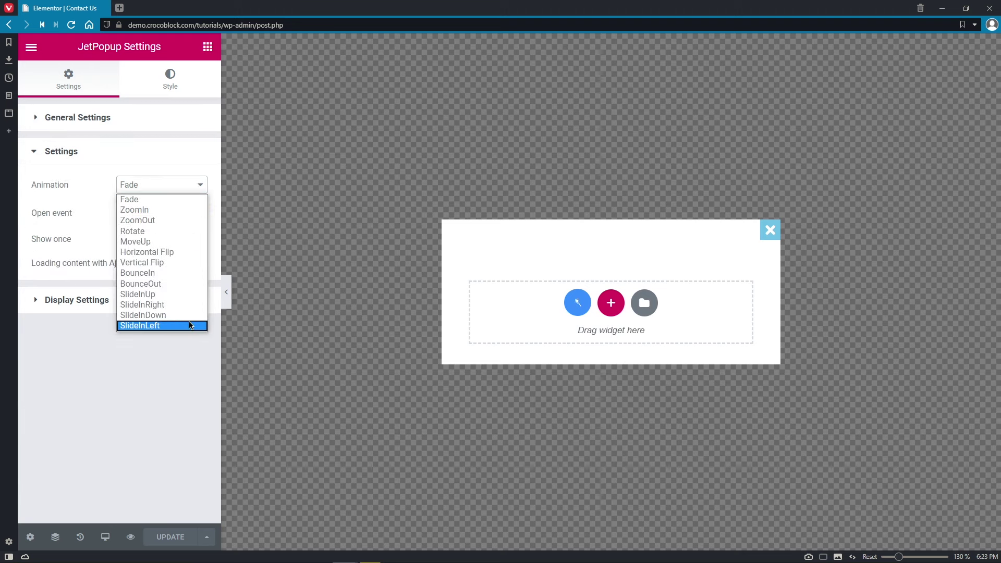
{"action": "left_click", "coordinate": [203, 192]}
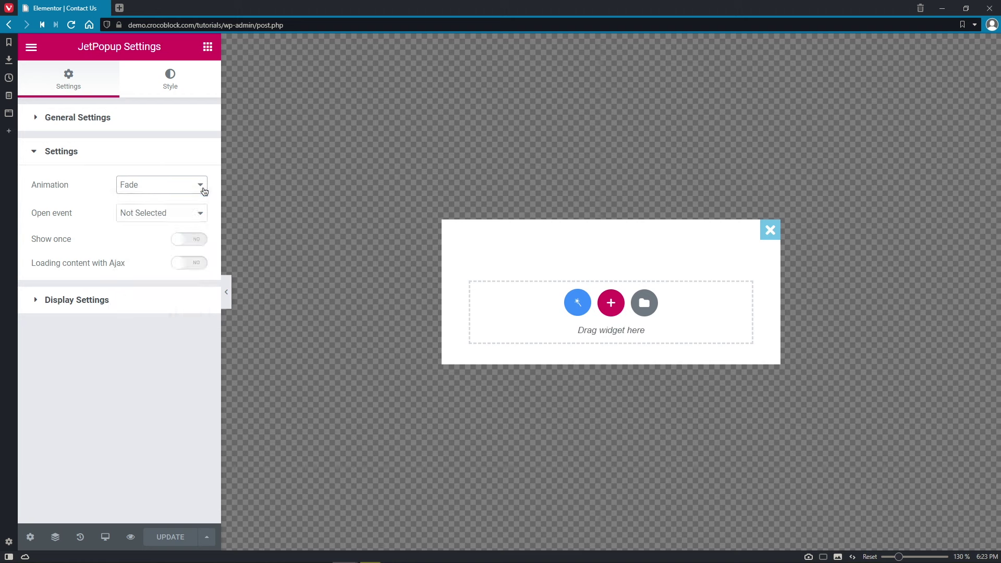
{"action": "left_click", "coordinate": [200, 213]}
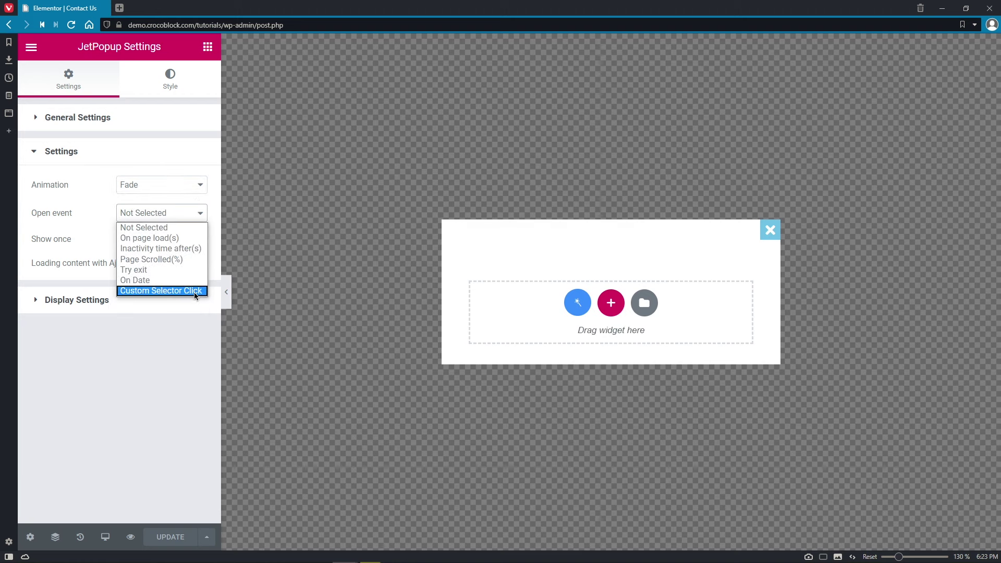
{"action": "left_click", "coordinate": [202, 217]}
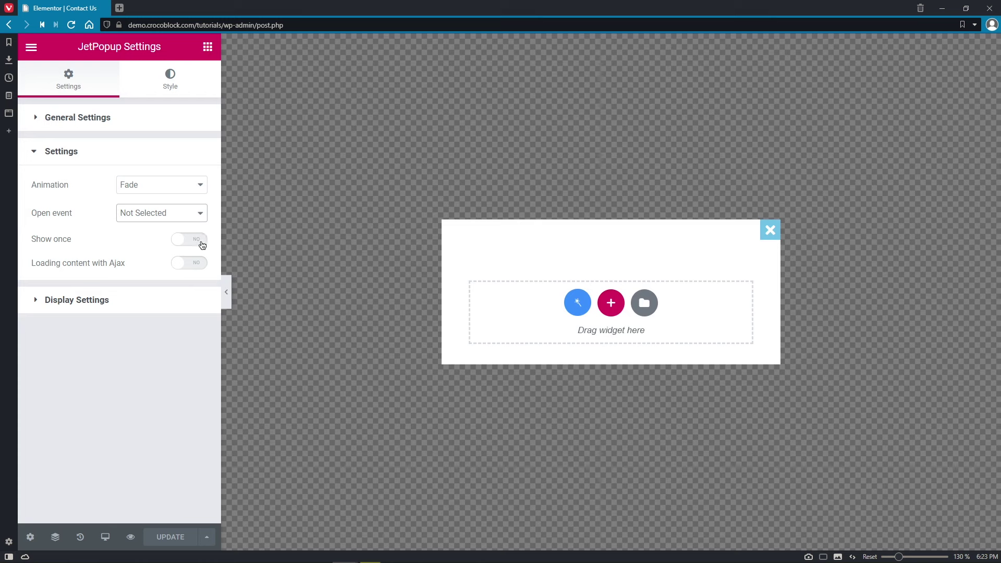
{"action": "left_click", "coordinate": [202, 240]}
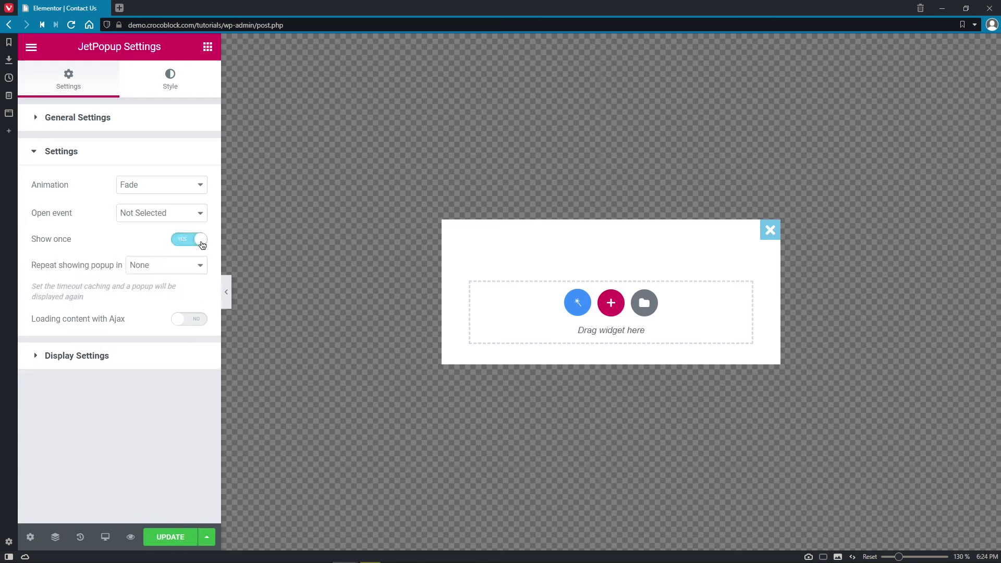
{"action": "left_click", "coordinate": [202, 241]}
- Leave Ajax loading off and open Display Conditions from the Display Settings
{"action": "left_click", "coordinate": [203, 264]}
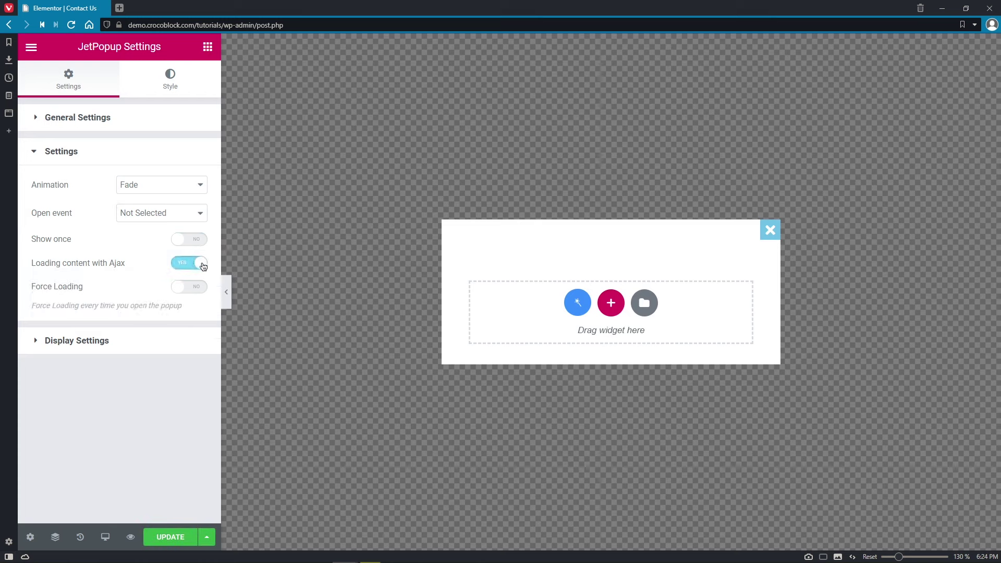
{"action": "left_click", "coordinate": [203, 264]}
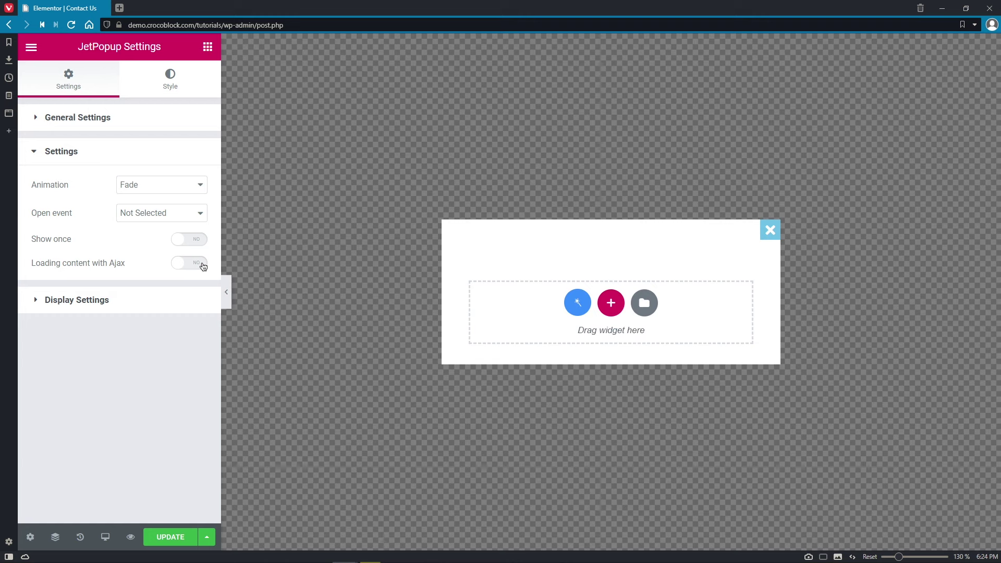
{"action": "left_click", "coordinate": [197, 300]}
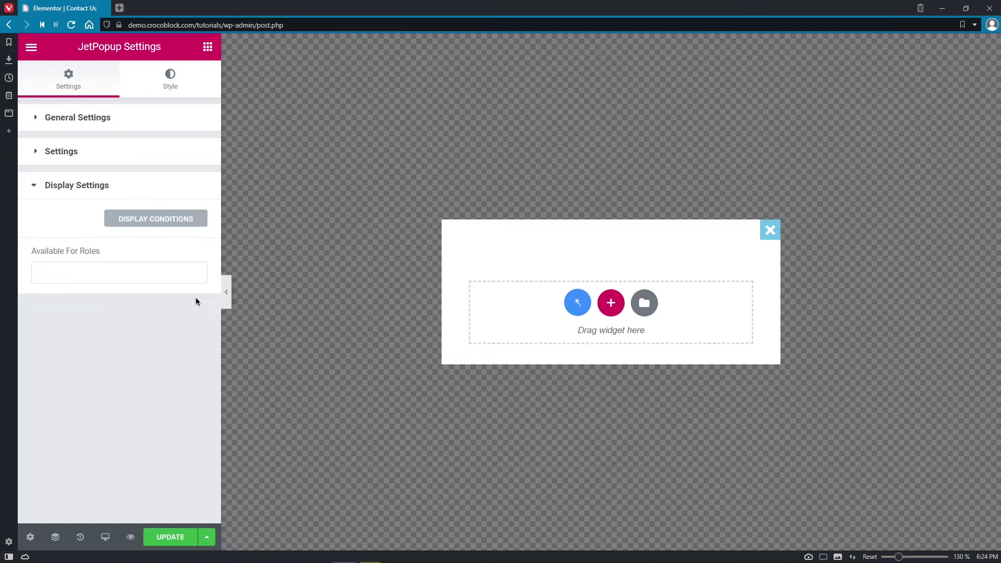
{"action": "left_click", "coordinate": [203, 226]}
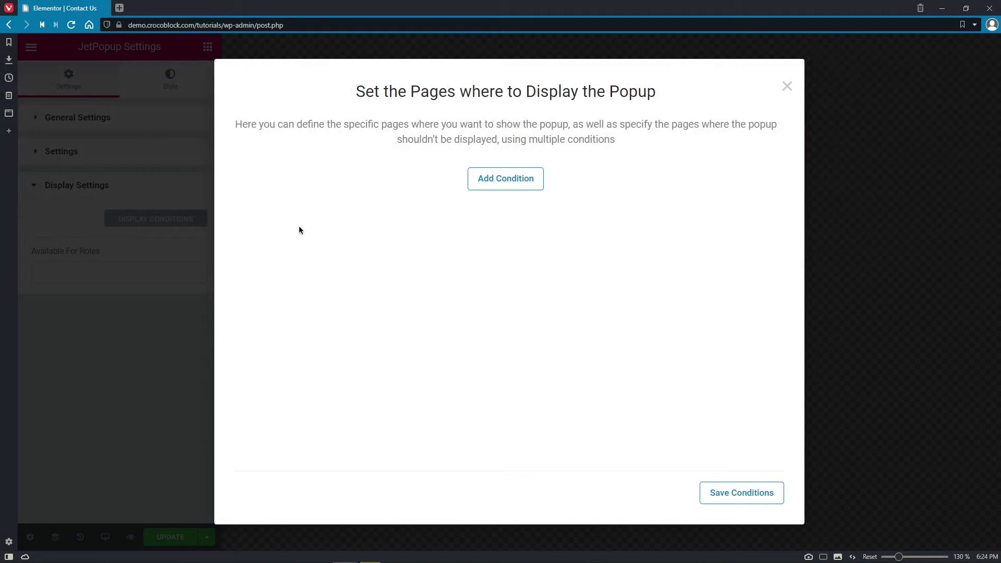
- Add a display condition set to Exclude > Singular > Post
{"action": "left_click", "coordinate": [511, 189]}
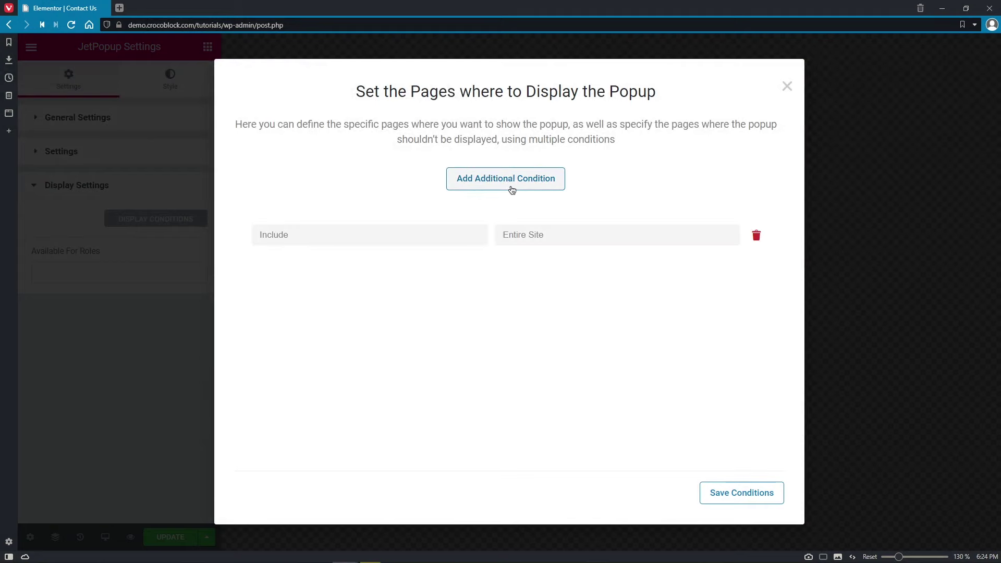
{"action": "left_click", "coordinate": [464, 236]}
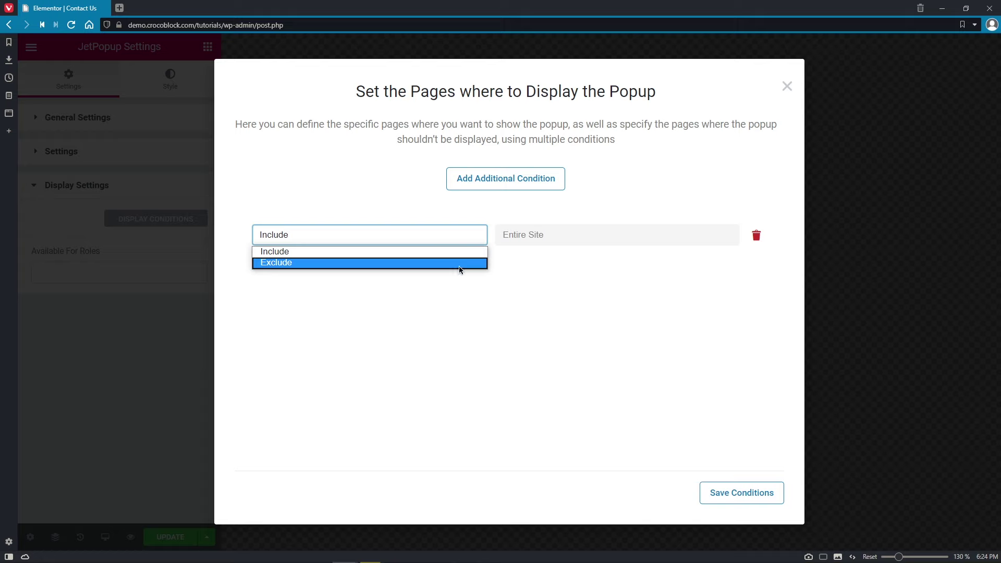
{"action": "left_click", "coordinate": [461, 264]}
{"action": "left_click", "coordinate": [542, 234]}
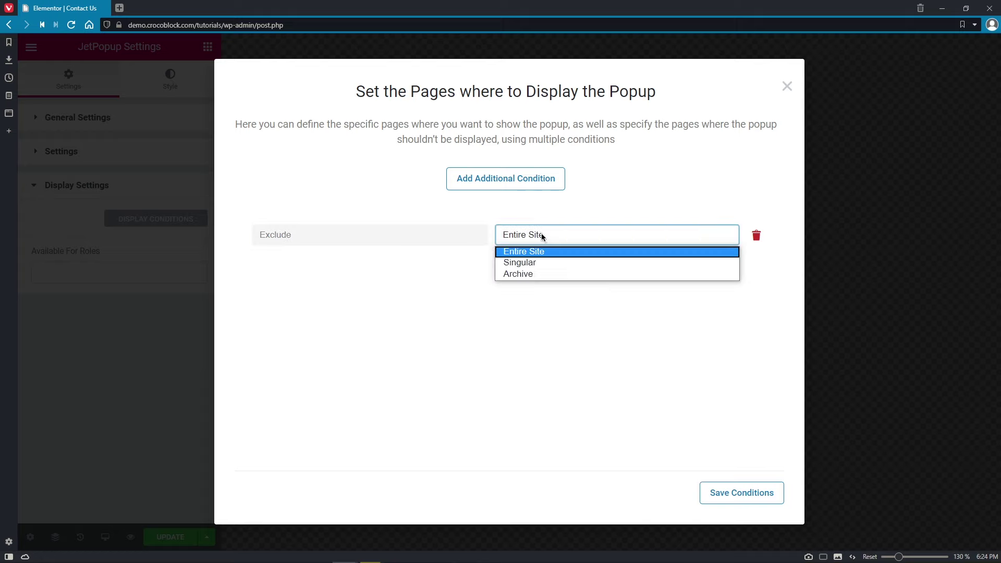
{"action": "left_click", "coordinate": [537, 263]}
{"action": "left_click", "coordinate": [580, 236]}
{"action": "left_click", "coordinate": [579, 274]}
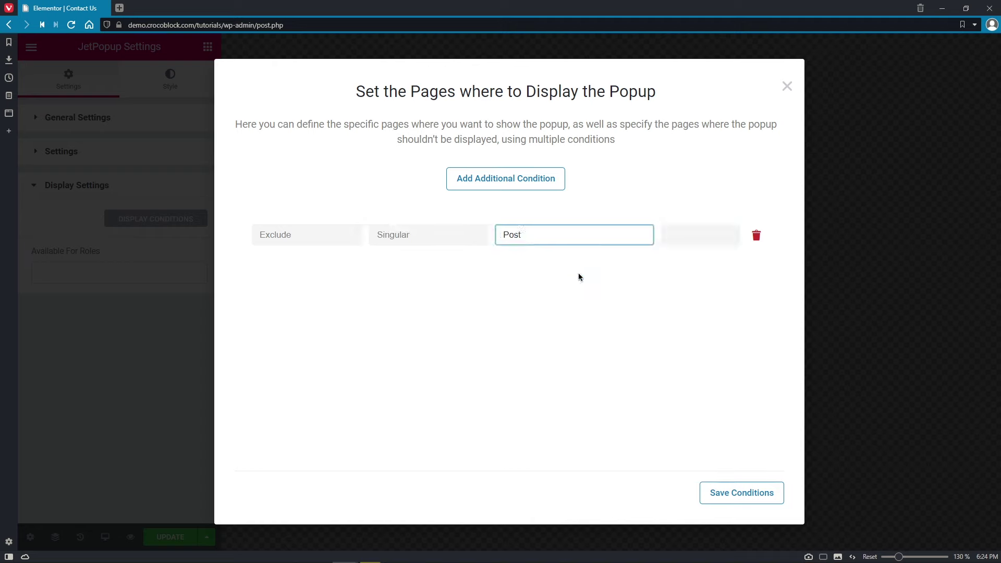
- Add another condition, delete both rows, and save the empty condition list
{"action": "left_click", "coordinate": [497, 185]}
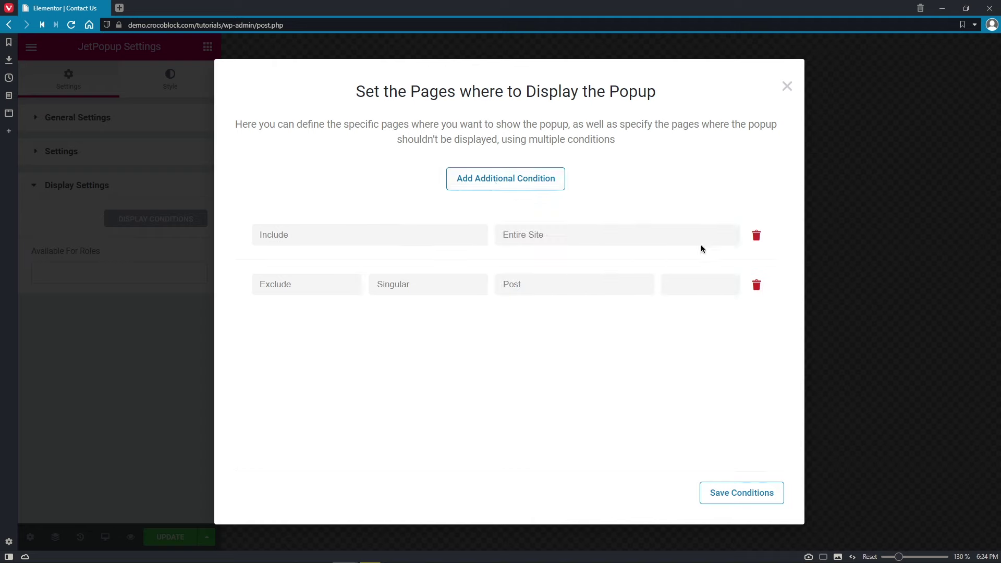
{"action": "left_click", "coordinate": [754, 237]}
{"action": "left_click", "coordinate": [757, 236]}
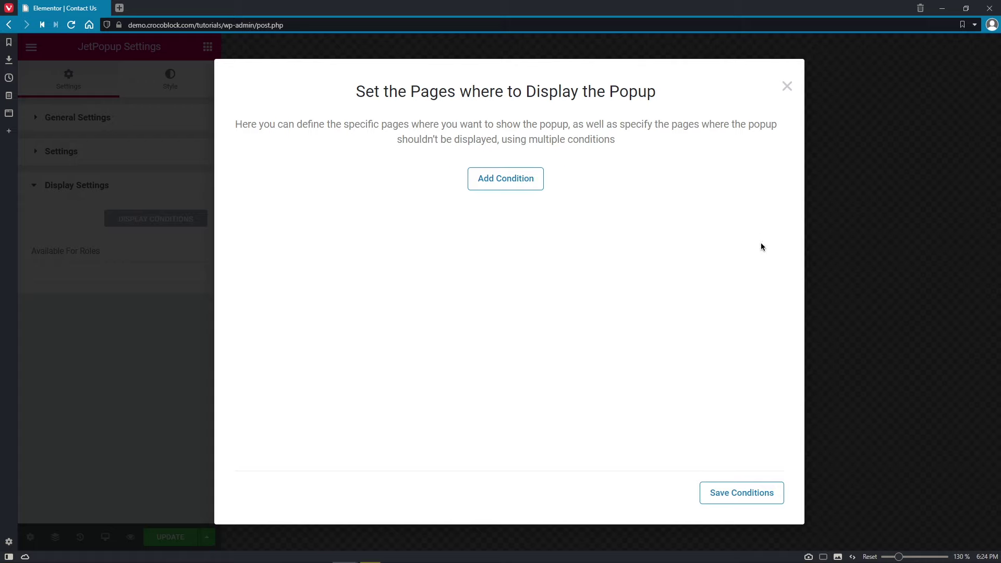
{"action": "left_click", "coordinate": [745, 496]}
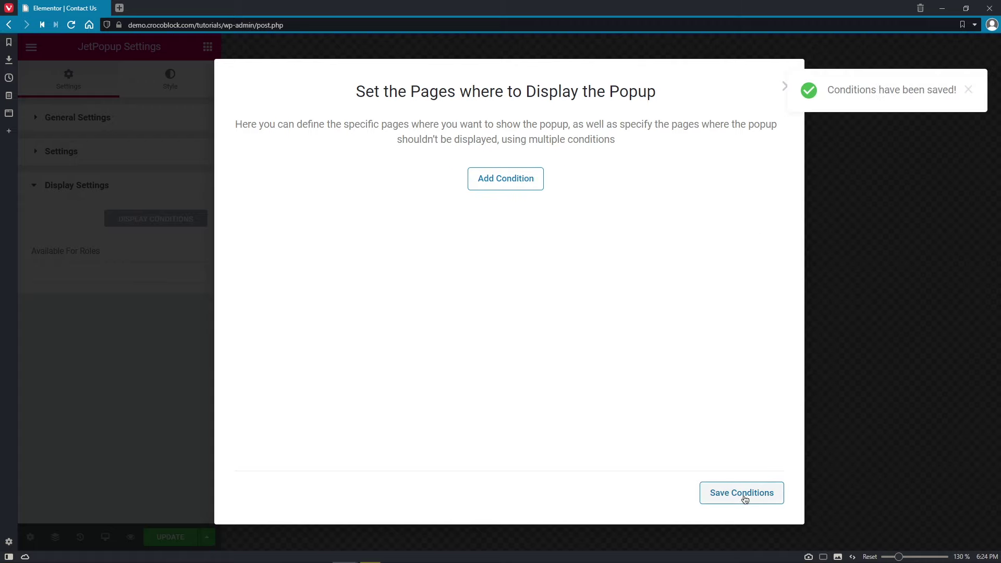
{"action": "left_click", "coordinate": [816, 424]}
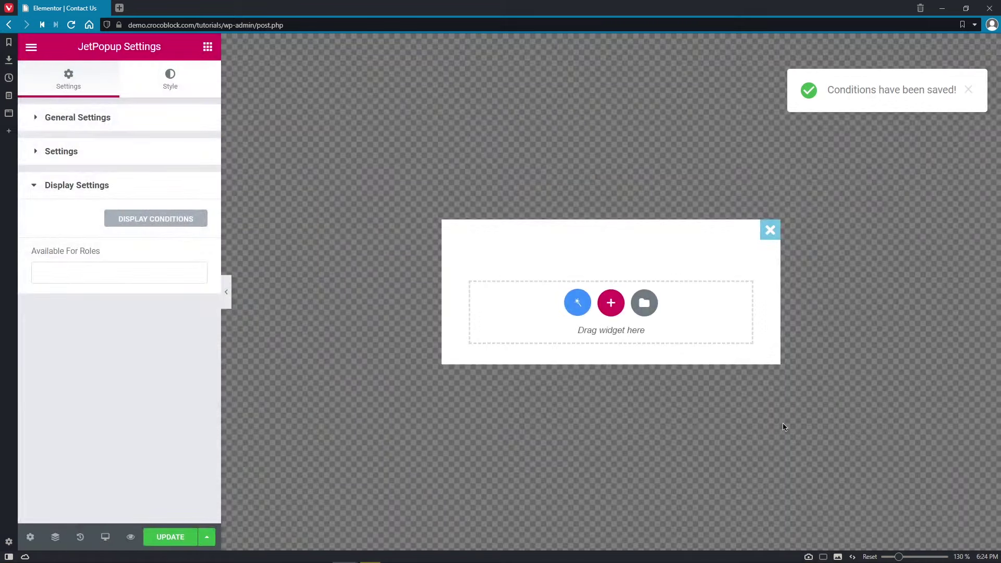
- Check the allowed-roles list, then browse the Popup Container, Close Button and Overlay styles
{"action": "left_click", "coordinate": [171, 273]}
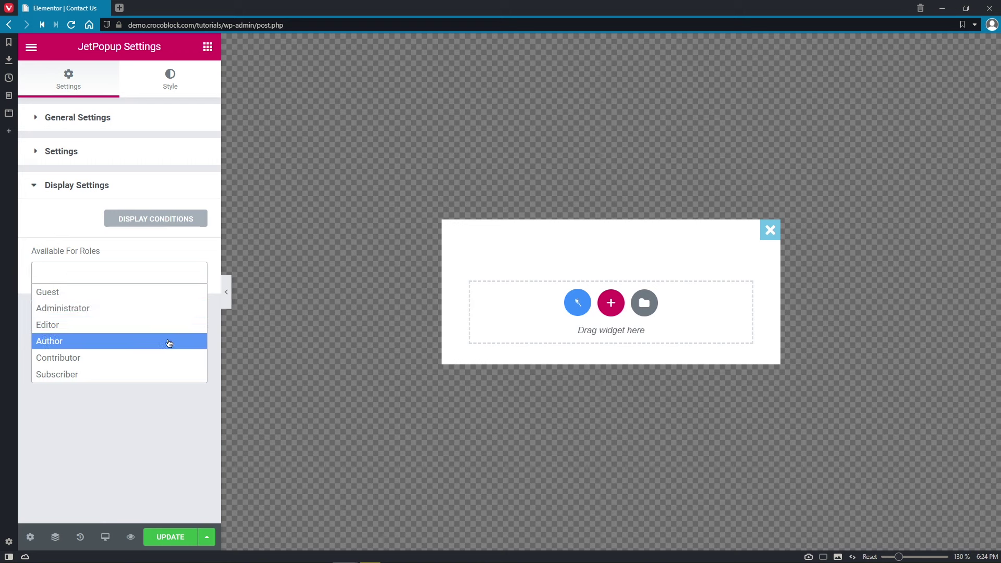
{"action": "left_click", "coordinate": [168, 413]}
{"action": "left_click", "coordinate": [173, 86]}
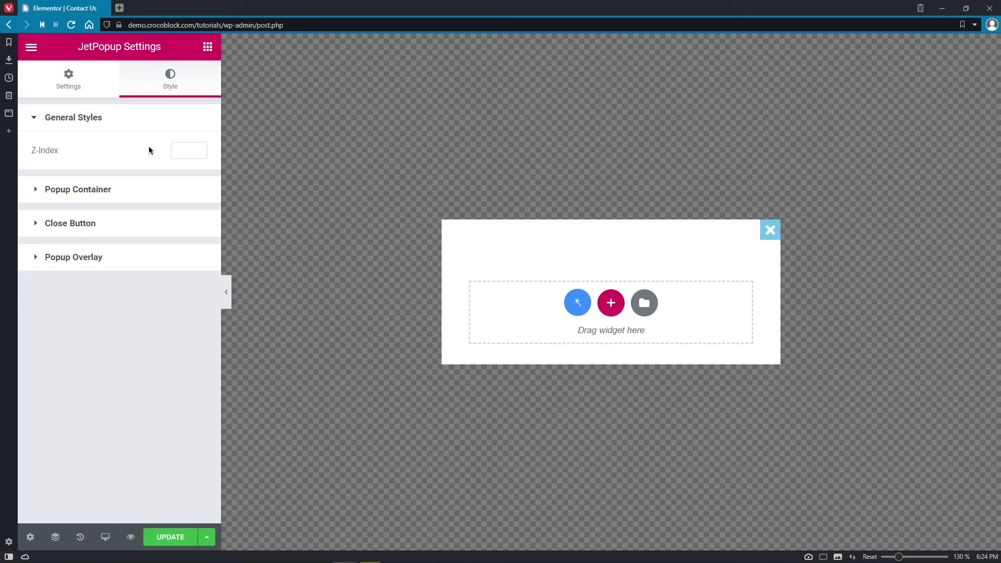
{"action": "left_click", "coordinate": [149, 182]}
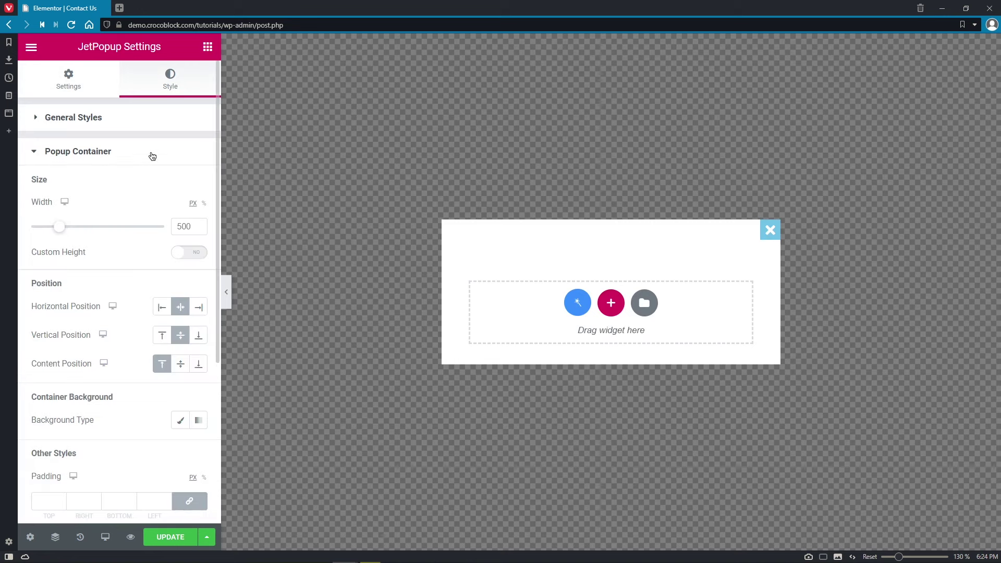
{"action": "left_click", "coordinate": [152, 156]}
{"action": "left_click", "coordinate": [147, 193]}
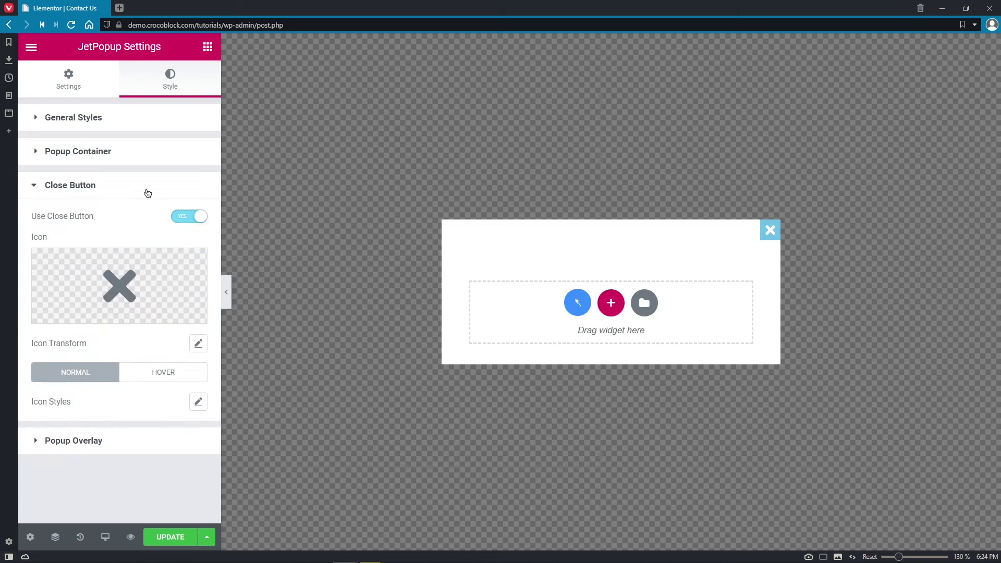
{"action": "left_click", "coordinate": [146, 193]}
{"action": "left_click", "coordinate": [145, 221]}
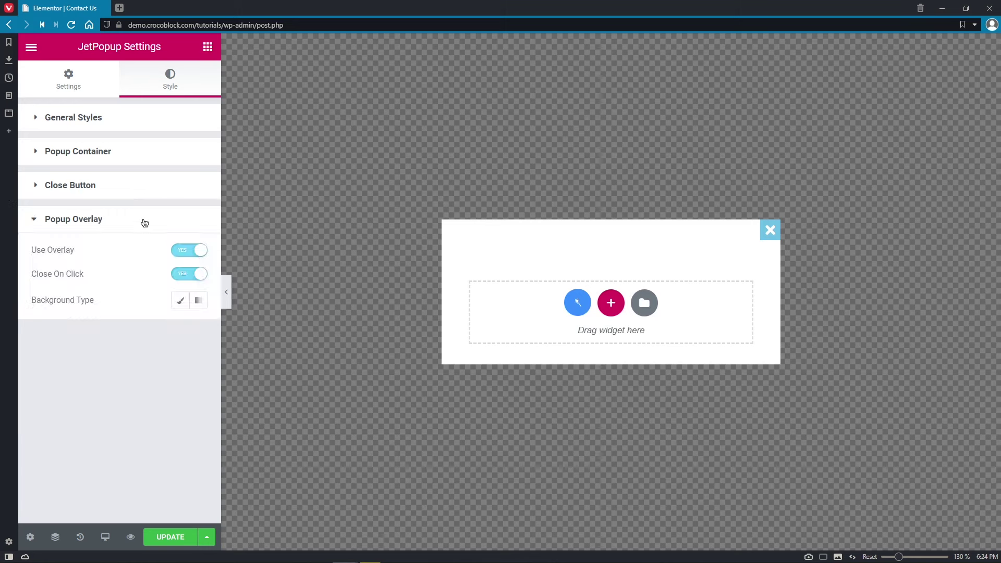
{"action": "left_click", "coordinate": [145, 223]}
- Set the popup Z-Index to 100 and drag the container width to about 705 px
{"action": "left_click", "coordinate": [141, 116]}
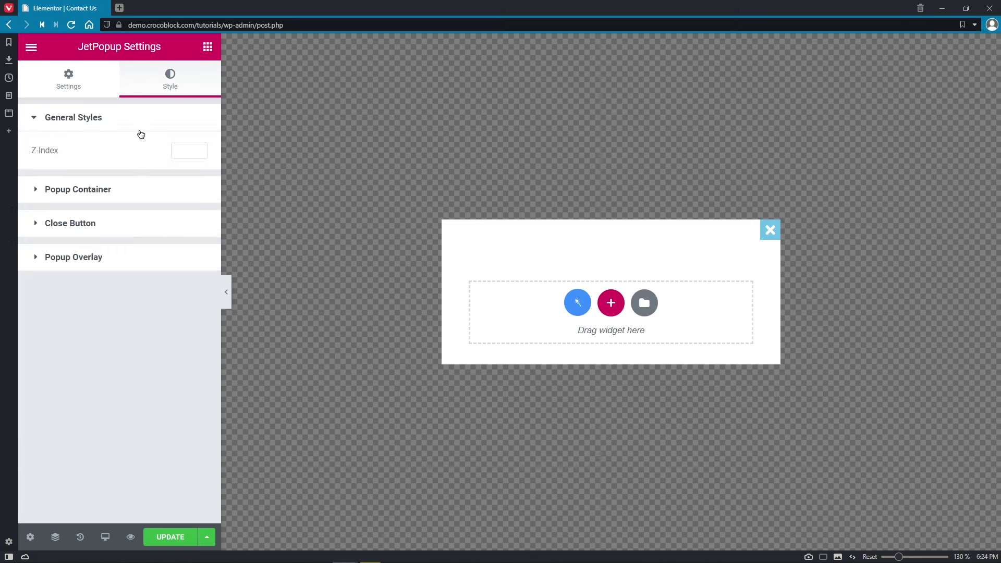
{"action": "left_click", "coordinate": [181, 147]}
{"action": "type", "text": "100"}
{"action": "left_click", "coordinate": [182, 188]}
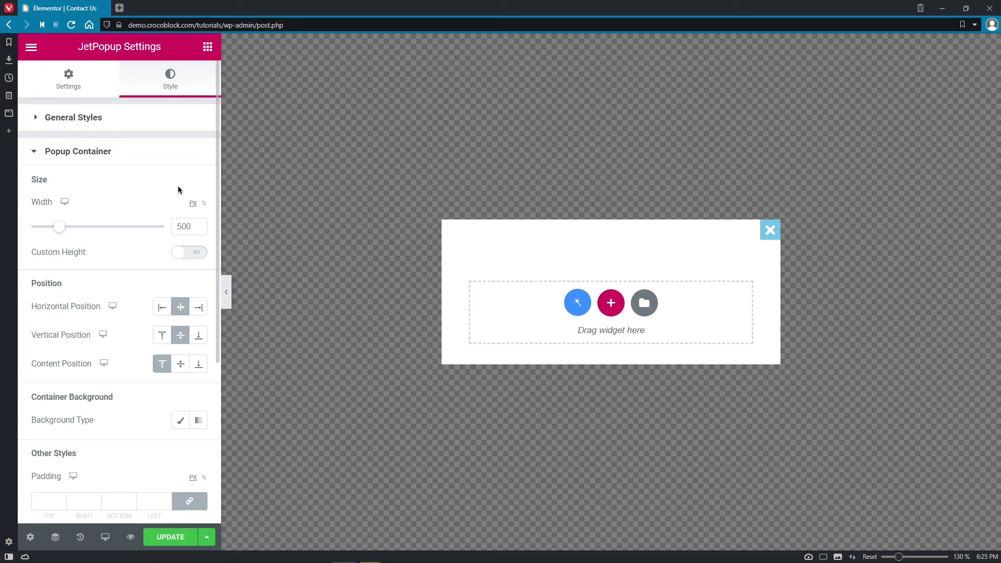
{"action": "mouse_move", "coordinate": [60, 226]}
{"action": "left_mouse_down"}
{"action": "mouse_move", "coordinate": [107, 233]}
{"action": "mouse_move", "coordinate": [76, 230]}
{"action": "left_mouse_up"}
- Set the popup width to 700 px and turn on Custom Height at 500 px
{"action": "left_click", "coordinate": [192, 224]}
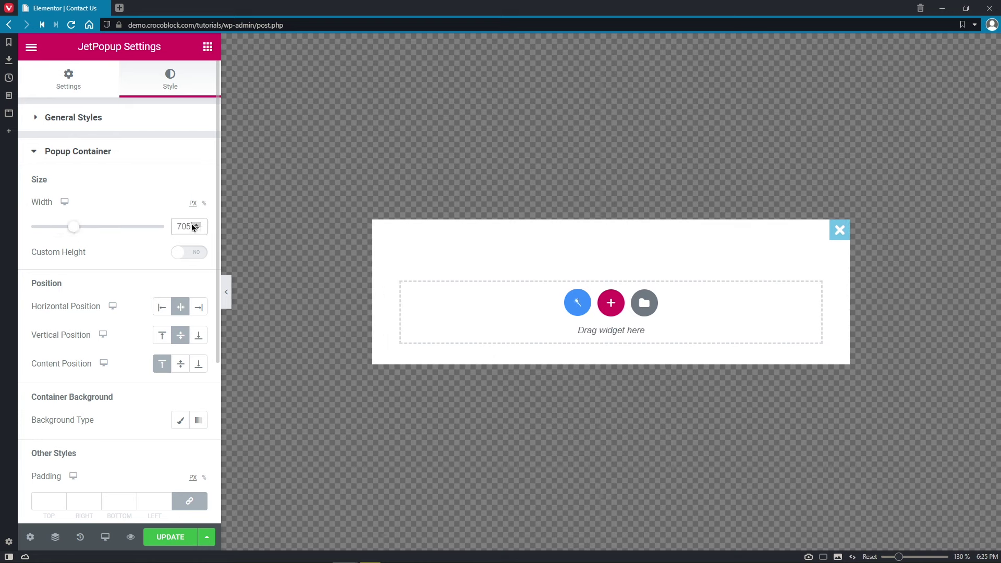
{"action": "left_click", "coordinate": [196, 229]}
{"action": "left_click", "coordinate": [196, 229]}
{"action": "left_click", "coordinate": [197, 230]}
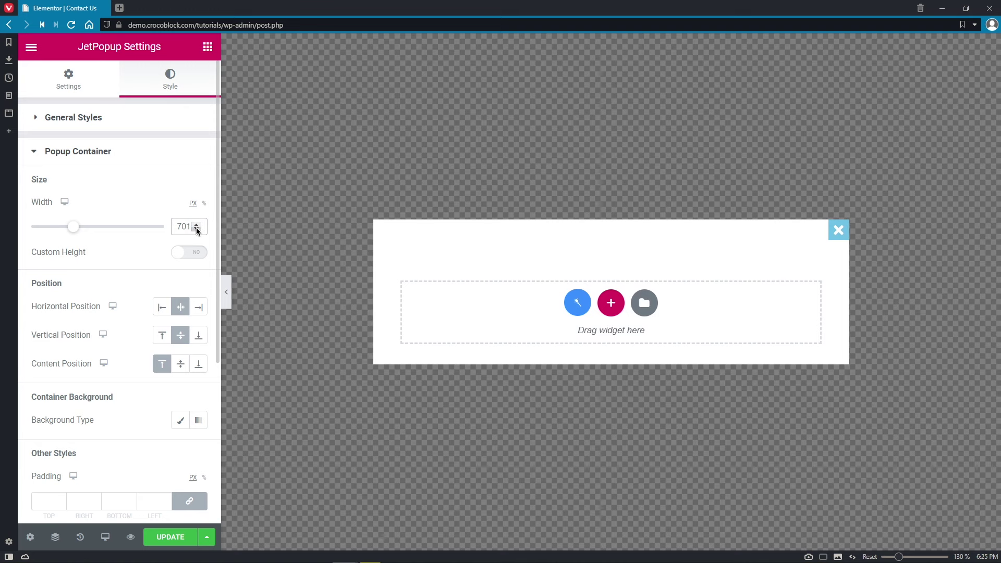
{"action": "left_click", "coordinate": [196, 229]}
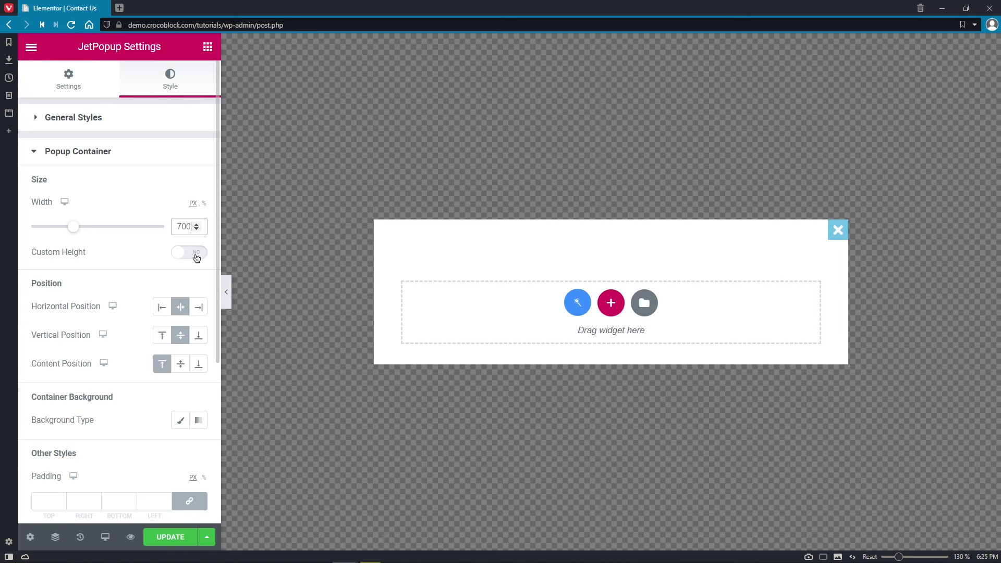
{"action": "left_click", "coordinate": [197, 254]}
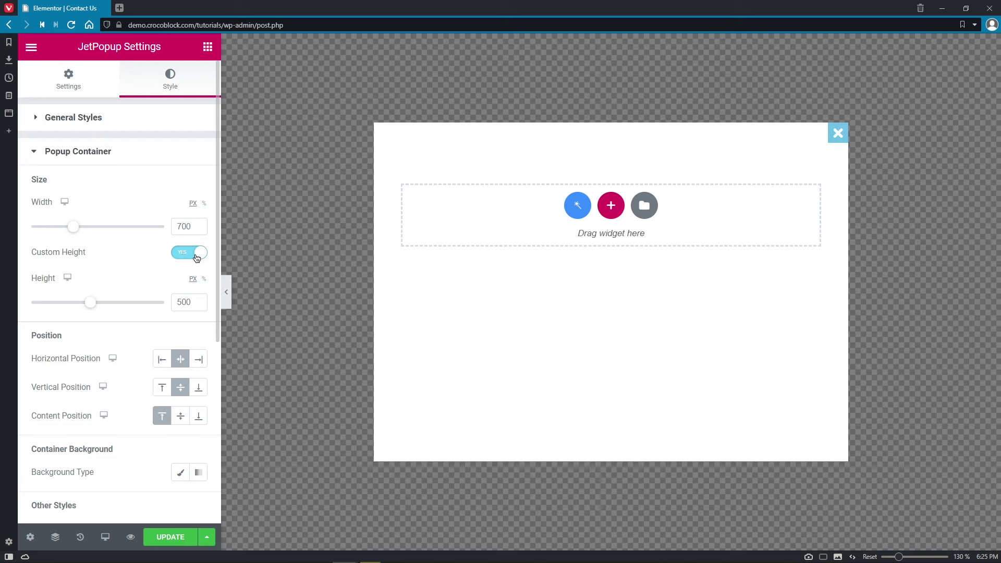
{"action": "scroll", "coordinate": [216, 287], "scroll_direction": "down", "scroll_amount": 2}
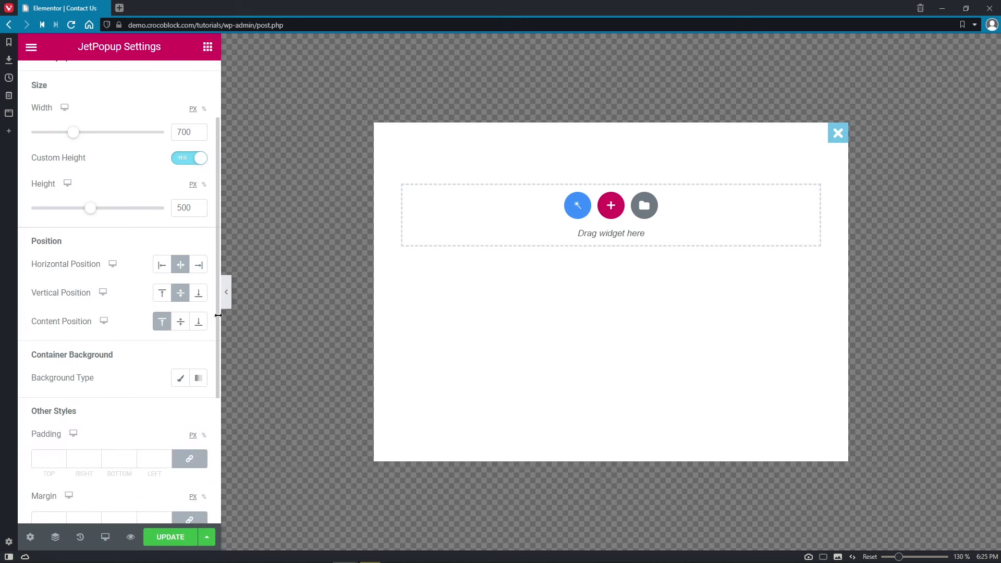
- Centre the popup horizontally and vertically, with its content positioned at the top
{"action": "left_click", "coordinate": [198, 265]}
{"action": "left_click", "coordinate": [198, 293]}
{"action": "left_click", "coordinate": [181, 293]}
{"action": "left_click", "coordinate": [162, 295]}
{"action": "left_click", "coordinate": [162, 265]}
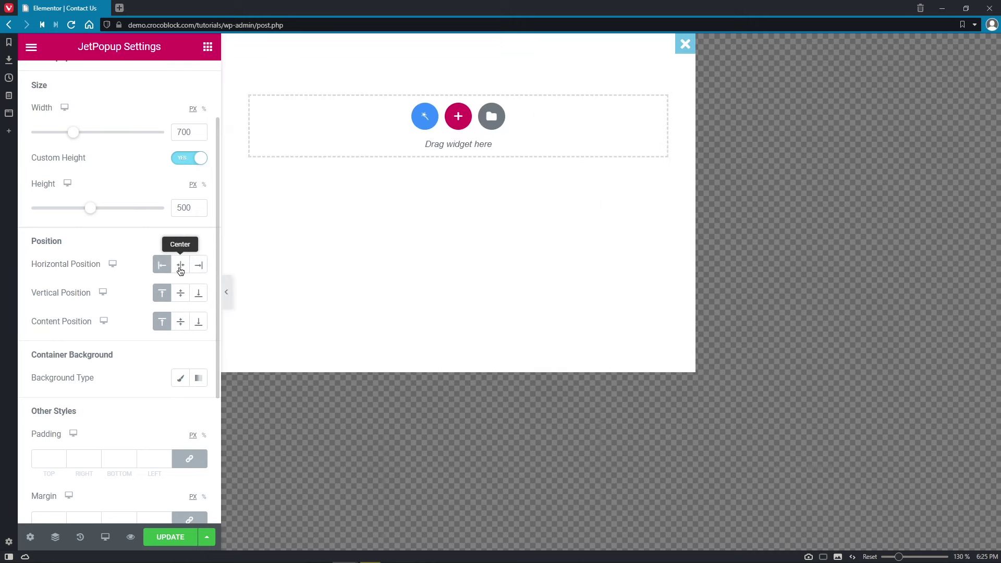
{"action": "left_click", "coordinate": [180, 267]}
{"action": "left_click", "coordinate": [180, 293]}
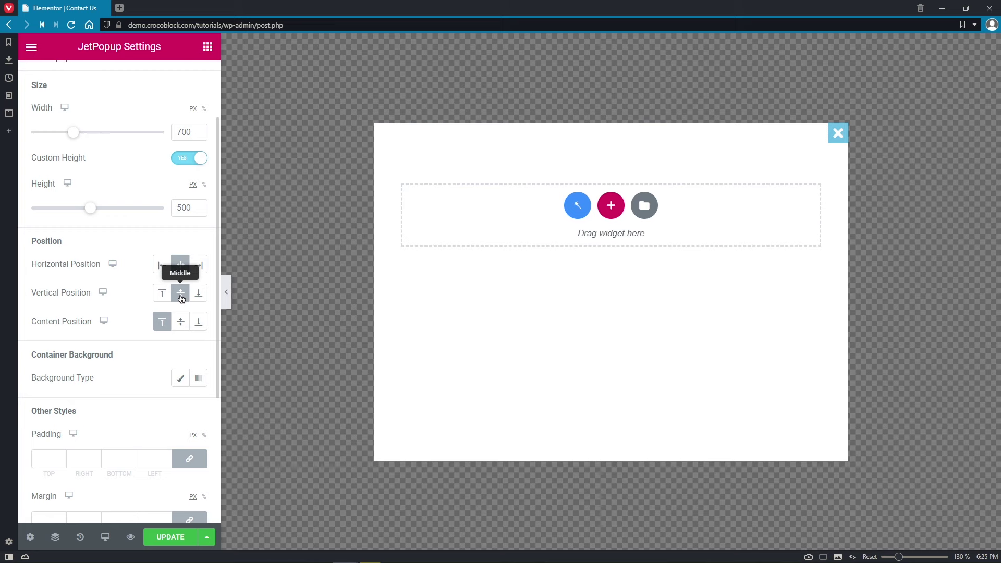
{"action": "left_click", "coordinate": [181, 322]}
{"action": "left_click", "coordinate": [198, 321]}
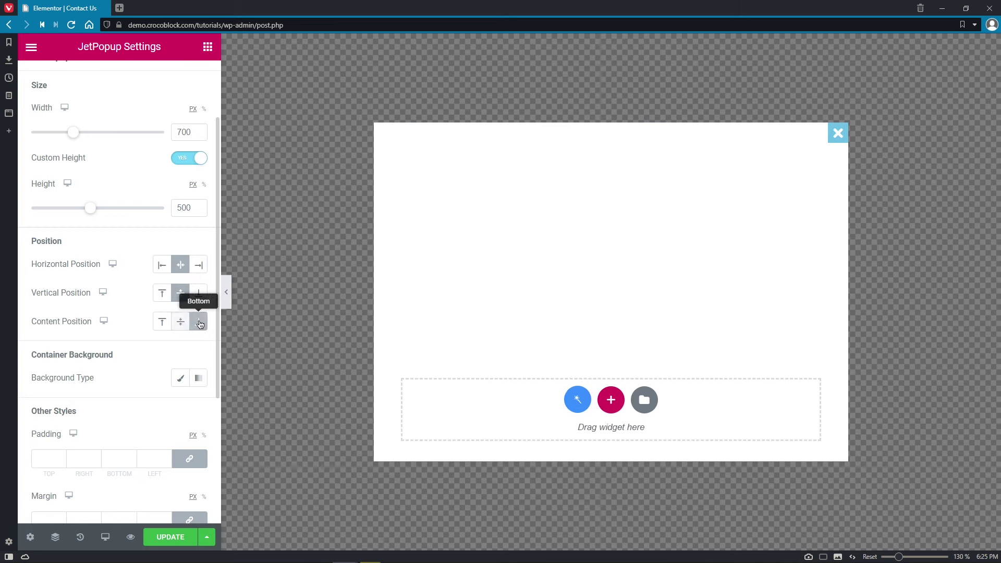
{"action": "left_click", "coordinate": [159, 322]}
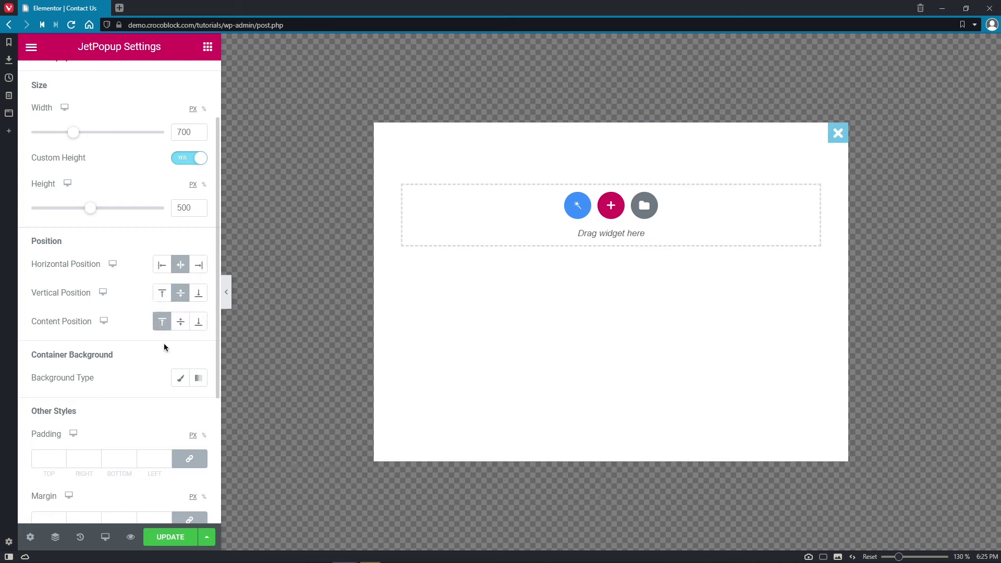
- Give the container a Classic background with a lime green colour
{"action": "left_click", "coordinate": [186, 384]}
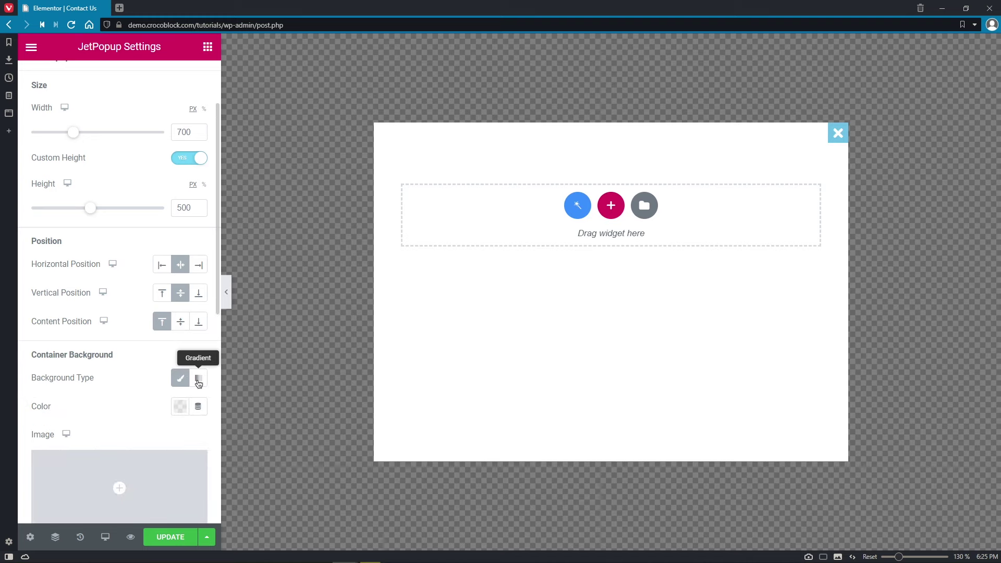
{"action": "left_click", "coordinate": [198, 383]}
{"action": "left_click", "coordinate": [183, 384]}
{"action": "left_click", "coordinate": [180, 407]}
{"action": "left_click_drag", "start_coordinate": [241, 275], "coordinate": [231, 267]}
{"action": "mouse_move", "coordinate": [136, 357]}
{"action": "left_mouse_down"}
{"action": "mouse_move", "coordinate": [175, 356]}
{"action": "mouse_move", "coordinate": [151, 355]}
{"action": "left_mouse_up"}
{"action": "left_click", "coordinate": [84, 348]}
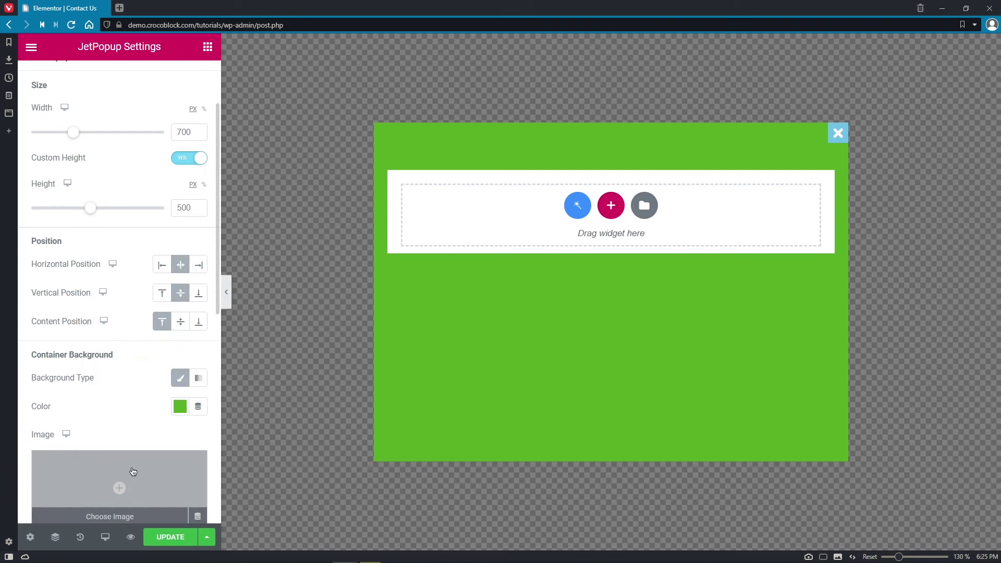
- Add background.jpg from the media library as the container's background image
{"action": "left_click", "coordinate": [133, 471]}
{"action": "left_click", "coordinate": [506, 221]}
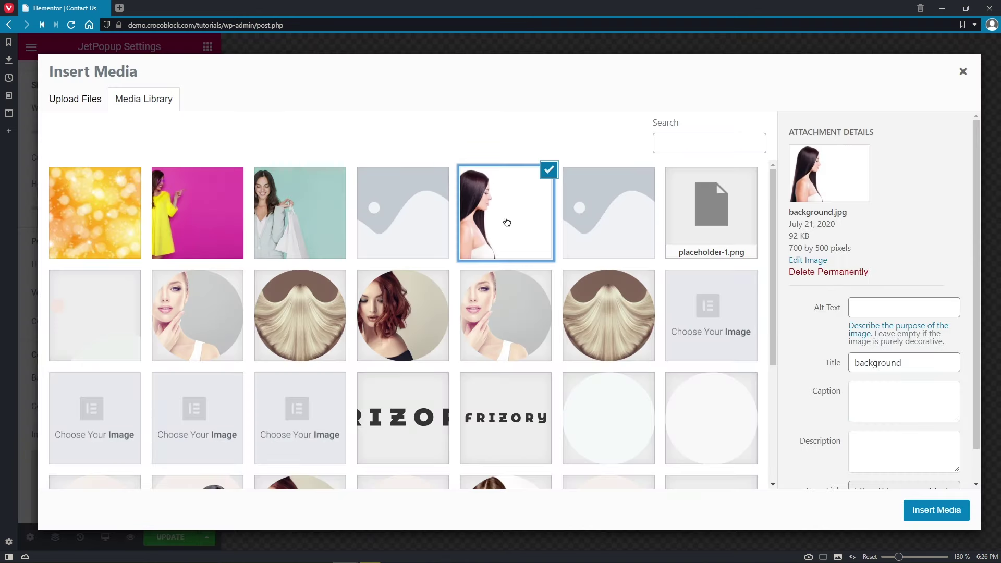
{"action": "left_click", "coordinate": [939, 513]}
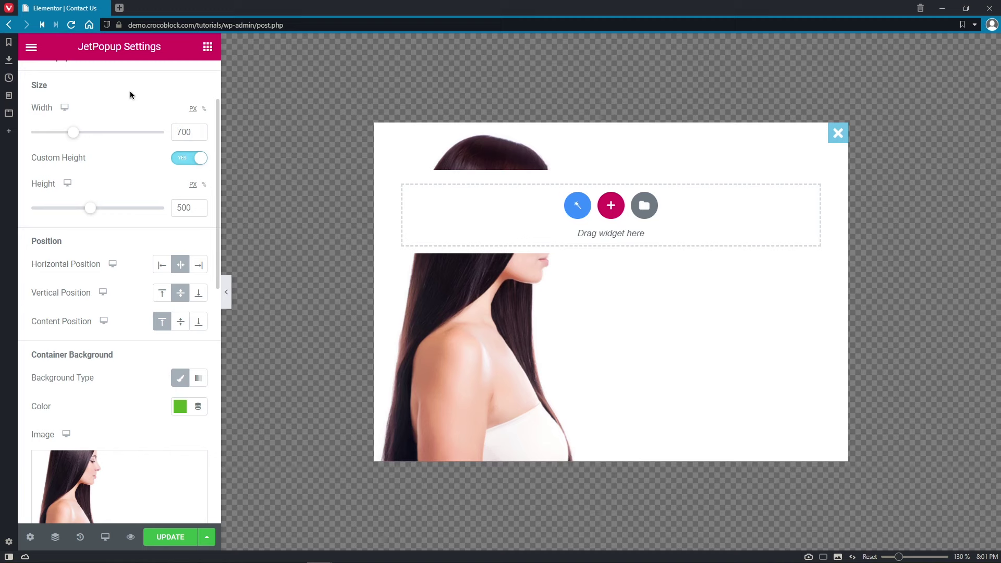
- Preview the popup on phone and tablet, then return to the desktop preview
{"action": "left_click", "coordinate": [106, 538]}
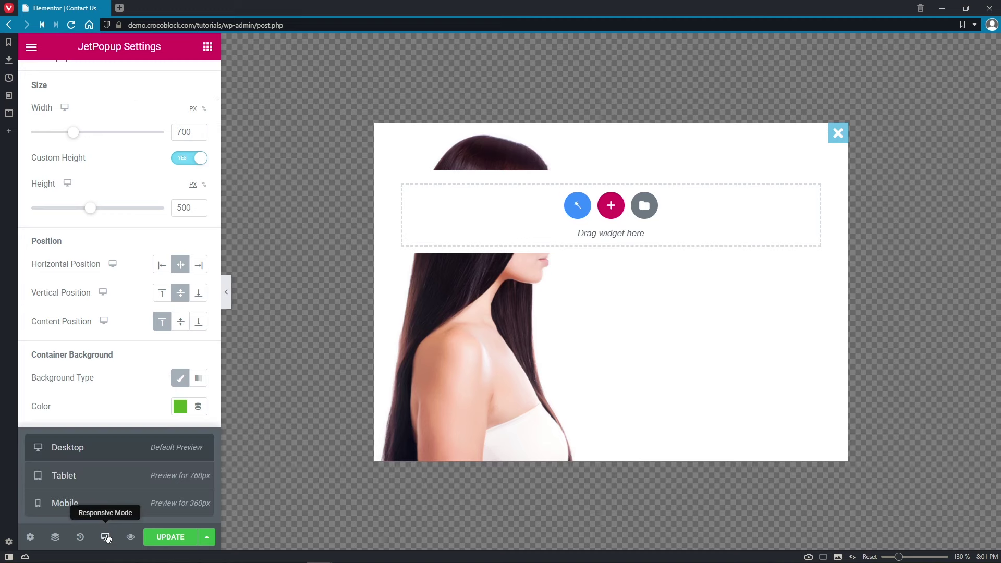
{"action": "left_click", "coordinate": [118, 503]}
{"action": "left_click", "coordinate": [119, 483]}
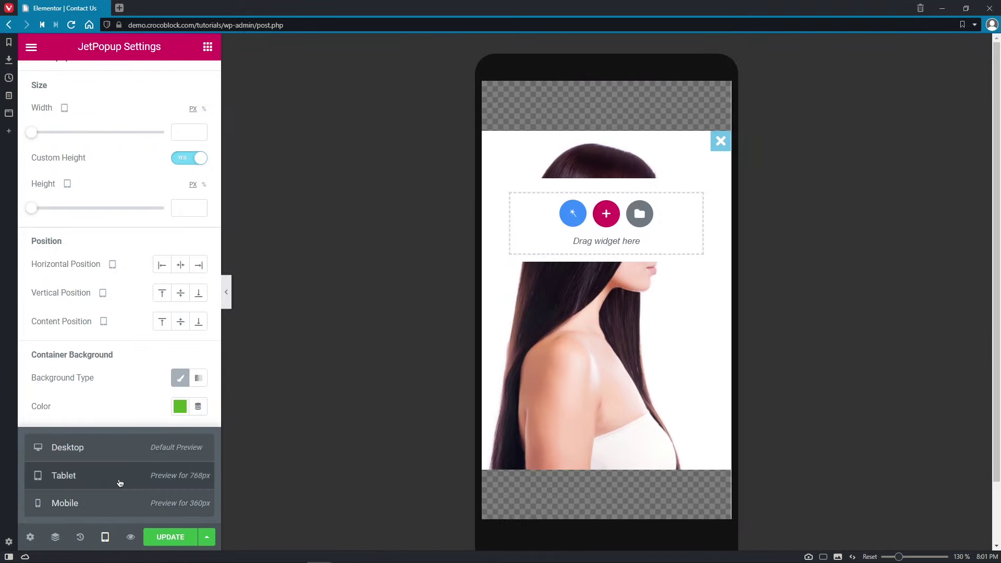
{"action": "left_click", "coordinate": [123, 458]}
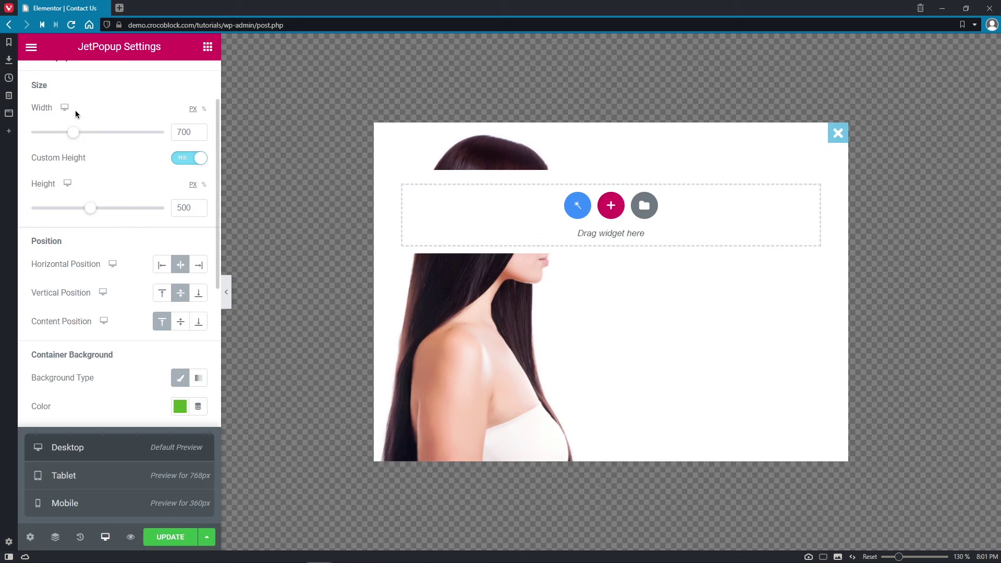
- Make the mobile popup 100% wide and 75% high, centred vertically
{"action": "mouse_move", "coordinate": [67, 108]}
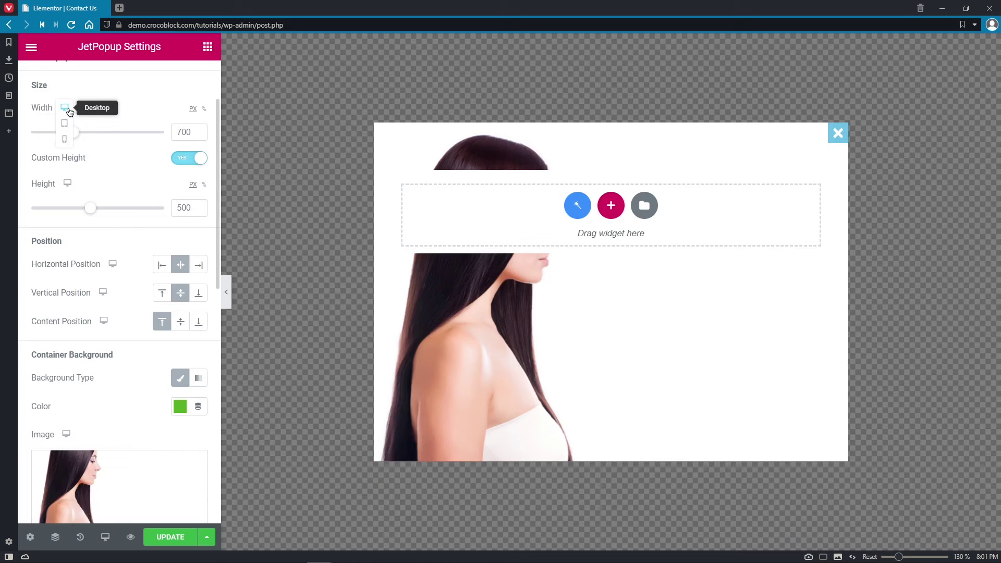
{"action": "left_click", "coordinate": [66, 141]}
{"action": "left_click", "coordinate": [204, 109]}
{"action": "left_click", "coordinate": [189, 130]}
{"action": "type", "text": "100"}
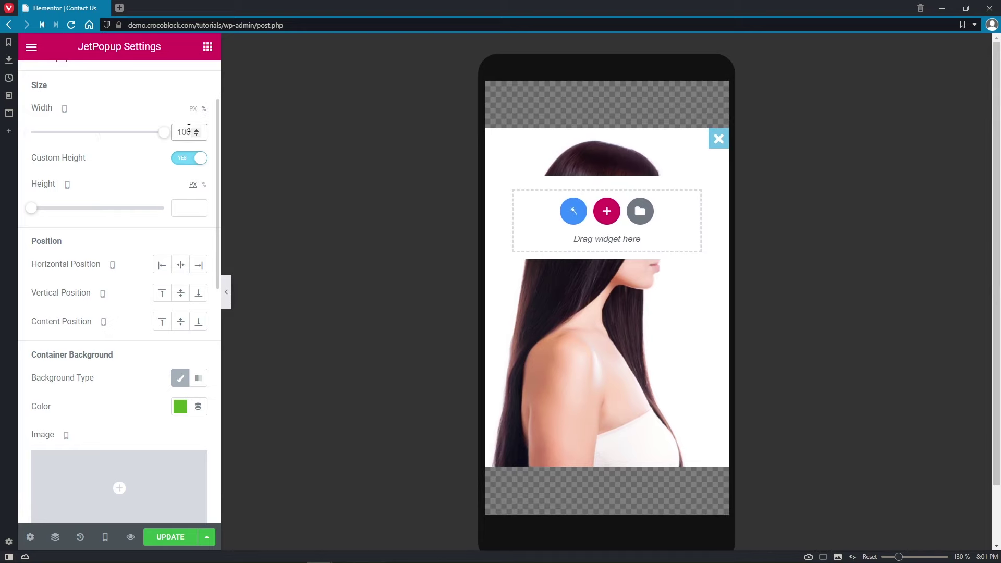
{"action": "left_click", "coordinate": [204, 185]}
{"action": "left_click", "coordinate": [189, 208]}
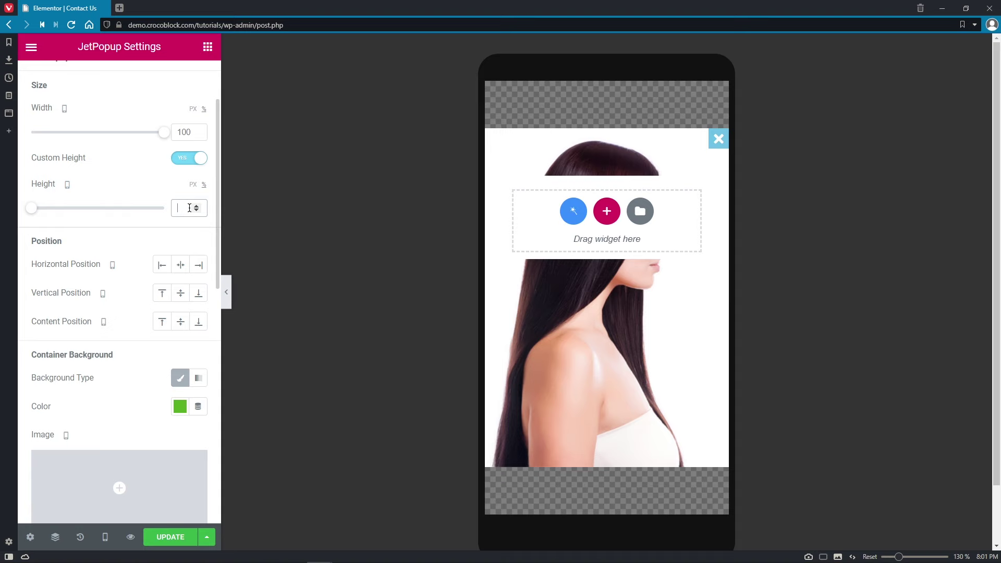
{"action": "type", "text": "75"}
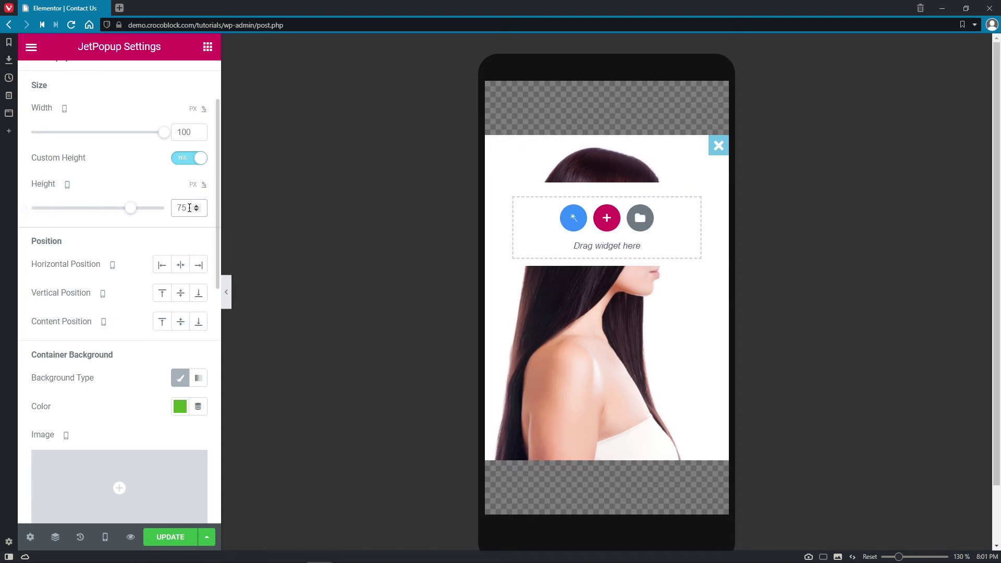
{"action": "left_click", "coordinate": [180, 292]}
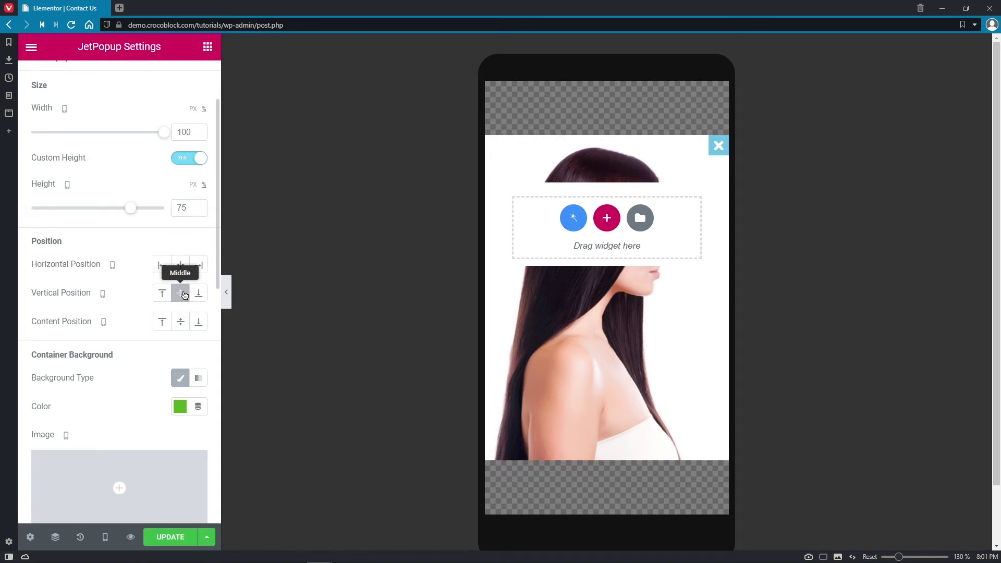
- Set the mobile background image to Bottom Right, No-repeat, Cover, then go back to desktop values
{"action": "left_click_drag", "start_coordinate": [217, 281], "coordinate": [212, 425]}
{"action": "left_click", "coordinate": [196, 189]}
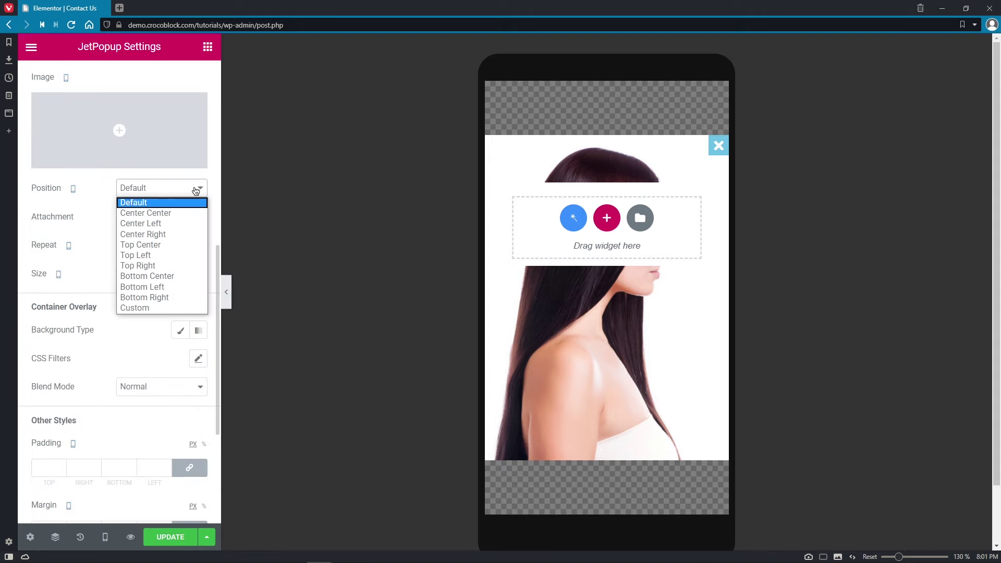
{"action": "left_click", "coordinate": [178, 297]}
{"action": "left_click", "coordinate": [180, 244]}
{"action": "left_click", "coordinate": [180, 265]}
{"action": "left_click", "coordinate": [183, 274]}
{"action": "left_click", "coordinate": [169, 309]}
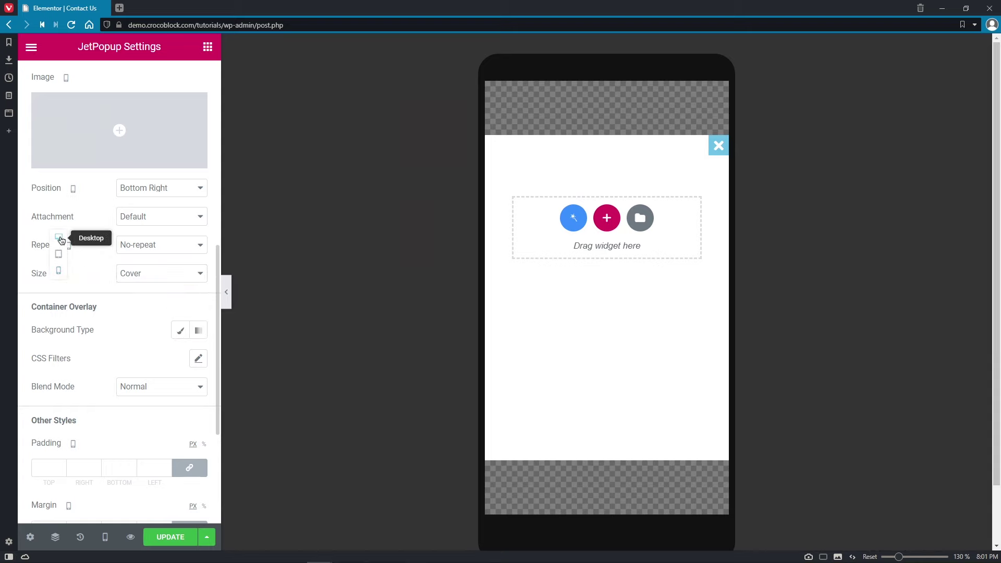
{"action": "left_click", "coordinate": [60, 239]}
{"action": "left_click_drag", "start_coordinate": [217, 308], "coordinate": [212, 397]}
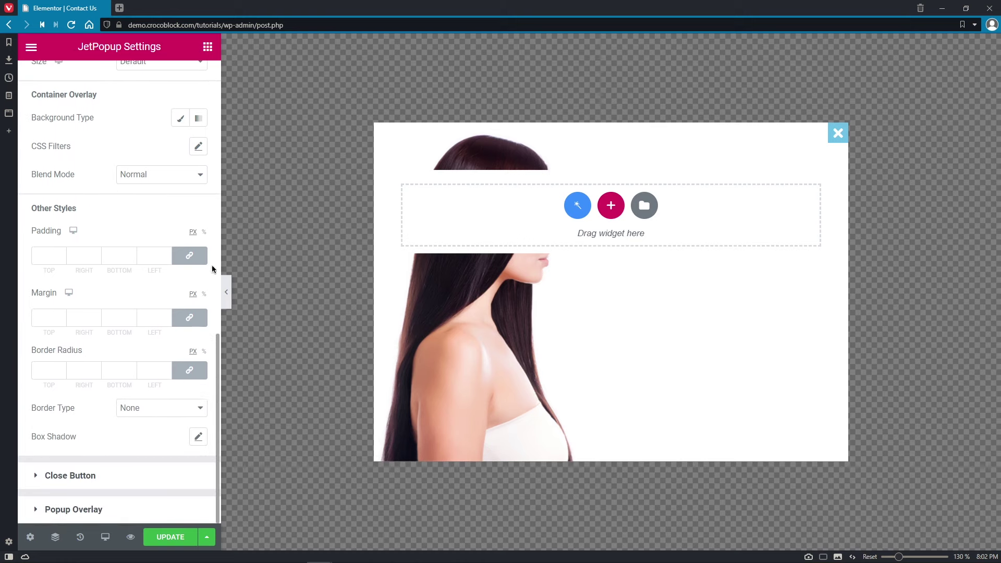
- Give the container overlay a classic deep brown background colour
{"action": "left_click", "coordinate": [180, 118]}
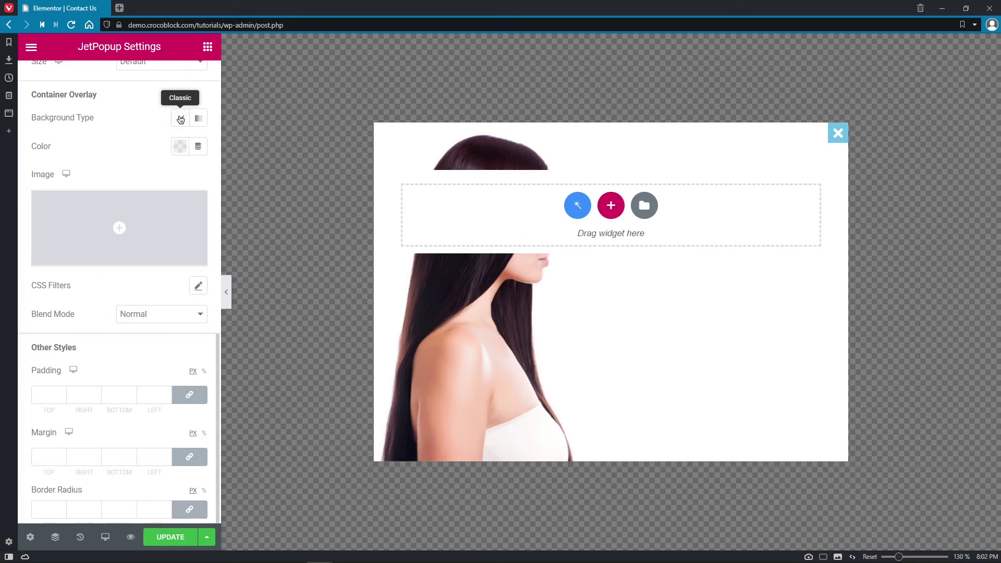
{"action": "left_click", "coordinate": [180, 146]}
{"action": "left_click", "coordinate": [255, 247]}
{"action": "left_click_drag", "start_coordinate": [256, 247], "coordinate": [260, 303]}
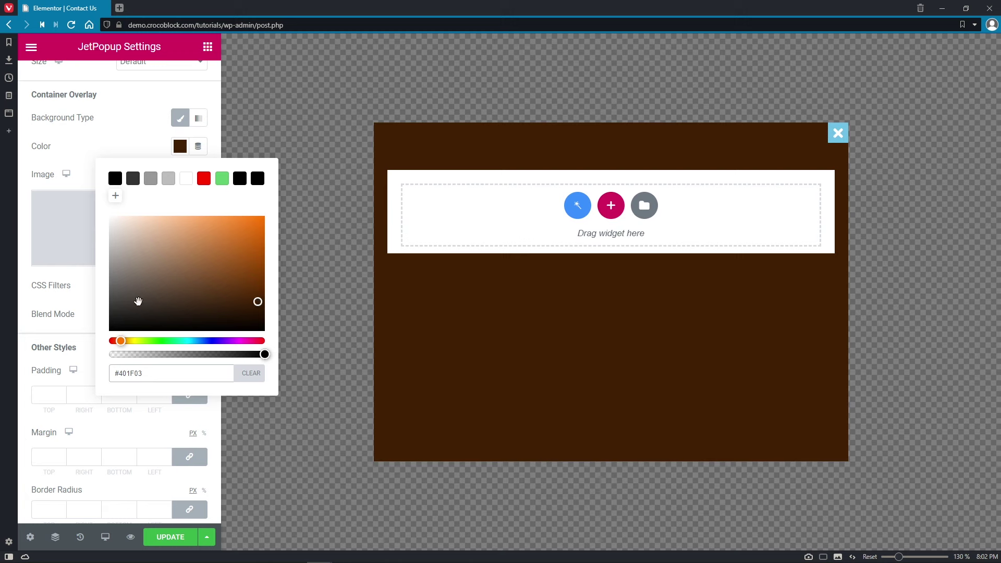
{"action": "left_click", "coordinate": [79, 284]}
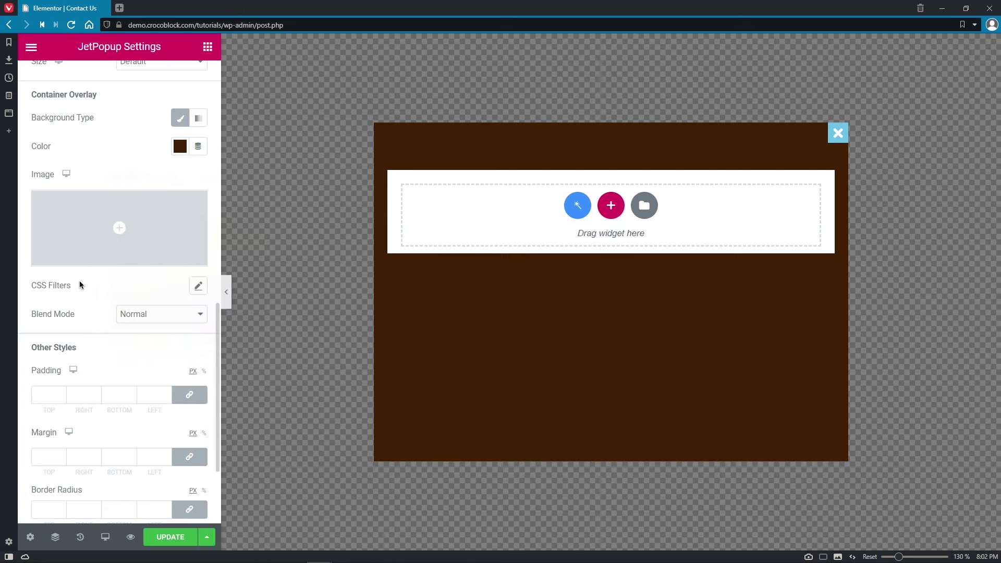
- Apply overlay CSS filters: blur about 5, plus brightness, contrast, saturation and hue tweaks
{"action": "left_click", "coordinate": [198, 288]}
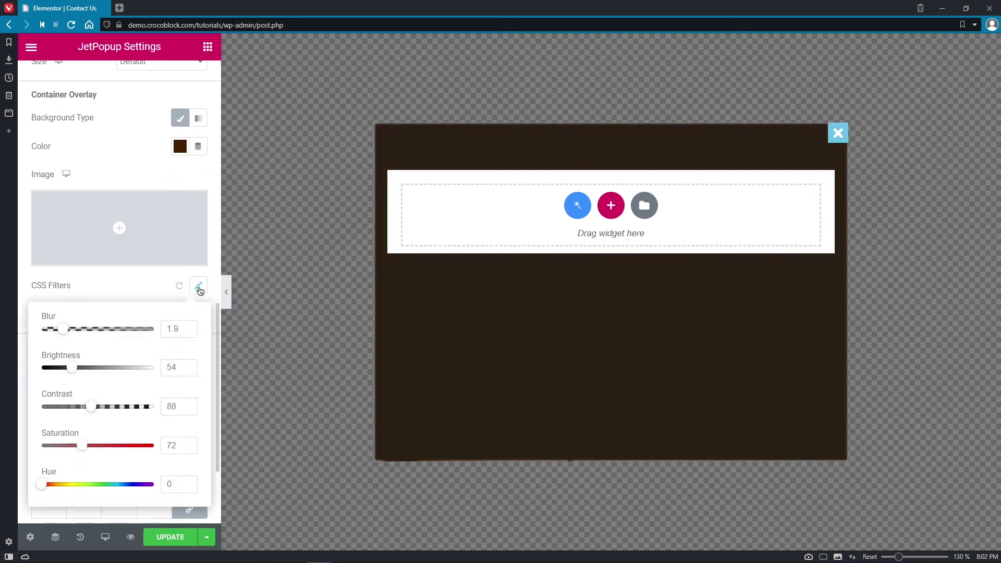
{"action": "left_click_drag", "start_coordinate": [70, 332], "coordinate": [163, 330]}
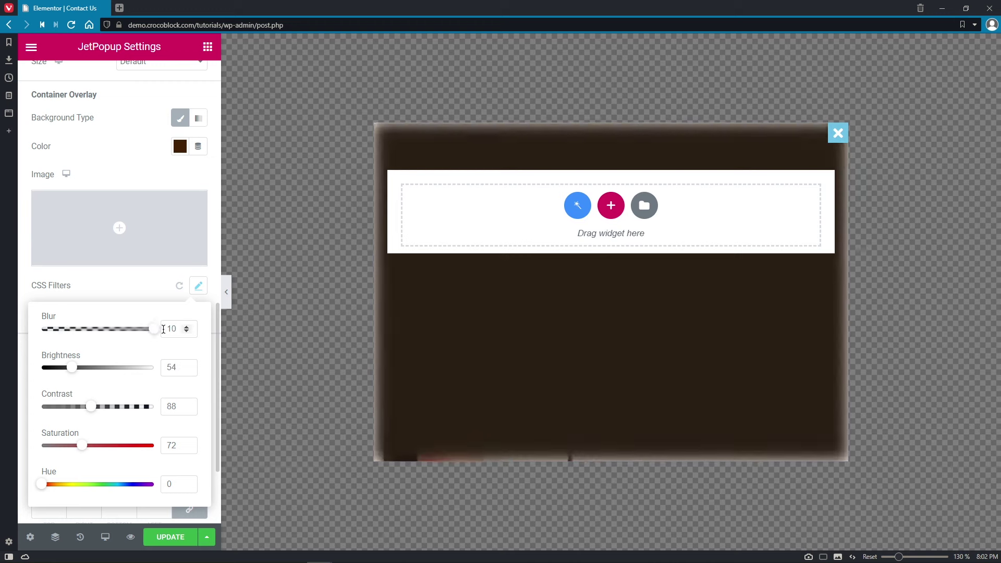
{"action": "left_click", "coordinate": [99, 329]}
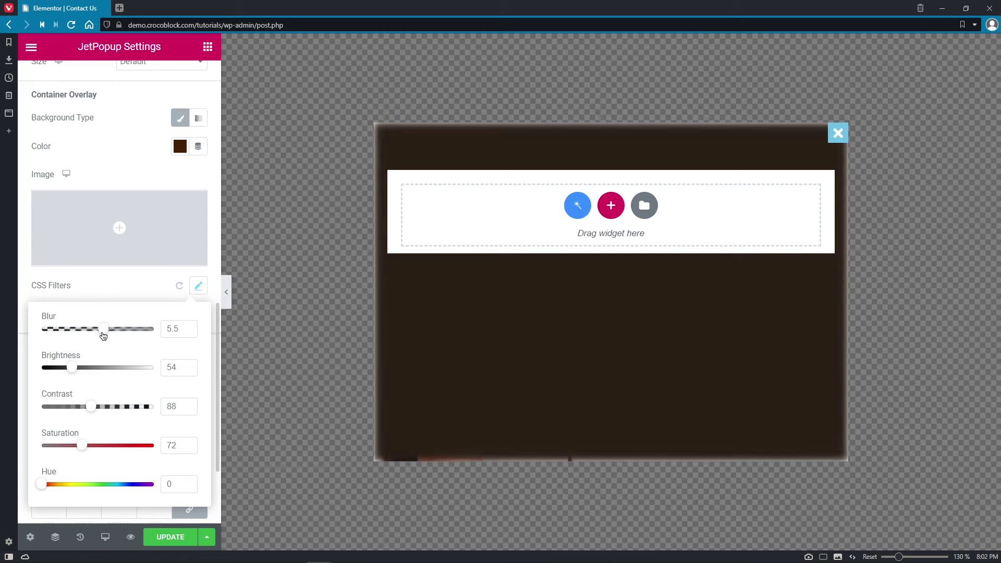
{"action": "mouse_move", "coordinate": [73, 370]}
{"action": "left_mouse_down"}
{"action": "mouse_move", "coordinate": [107, 369]}
{"action": "mouse_move", "coordinate": [61, 371]}
{"action": "mouse_move", "coordinate": [73, 372]}
{"action": "left_mouse_up"}
{"action": "mouse_move", "coordinate": [94, 409]}
{"action": "left_mouse_down"}
{"action": "mouse_move", "coordinate": [136, 411]}
{"action": "mouse_move", "coordinate": [72, 409]}
{"action": "mouse_move", "coordinate": [91, 412]}
{"action": "left_mouse_up"}
{"action": "left_click_drag", "start_coordinate": [85, 448], "coordinate": [139, 457]}
{"action": "mouse_move", "coordinate": [55, 485]}
{"action": "left_mouse_down"}
{"action": "mouse_move", "coordinate": [118, 483]}
{"action": "mouse_move", "coordinate": [43, 484]}
{"action": "left_mouse_up"}
{"action": "left_click", "coordinate": [127, 302]}
- Try Screen, Color Dodge, Saturation and Color blend modes, revert to Normal, and remove the overlay
{"action": "left_click", "coordinate": [161, 314]}
{"action": "left_click", "coordinate": [164, 353]}
{"action": "left_click", "coordinate": [177, 313]}
{"action": "left_click", "coordinate": [157, 391]}
{"action": "left_click", "coordinate": [177, 314]}
{"action": "left_click", "coordinate": [161, 406]}
{"action": "left_click", "coordinate": [173, 315]}
{"action": "left_click", "coordinate": [158, 413]}
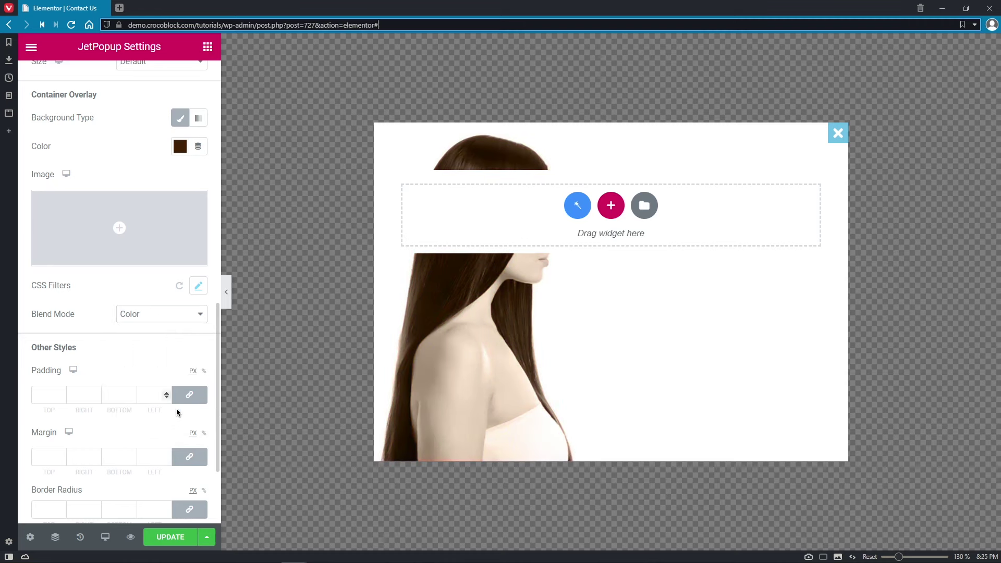
{"action": "left_click", "coordinate": [207, 317]}
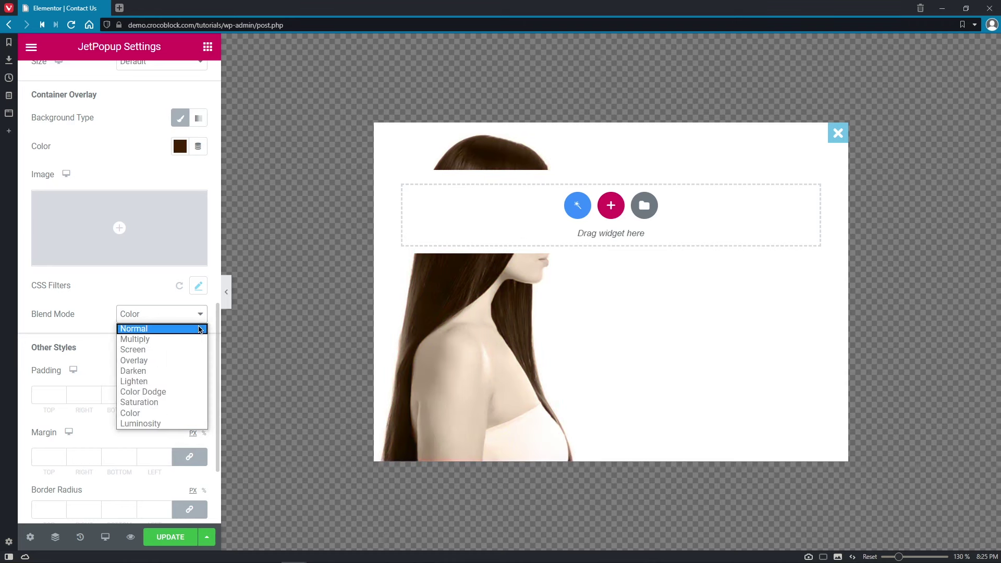
{"action": "left_click", "coordinate": [156, 327]}
{"action": "left_click", "coordinate": [180, 120]}
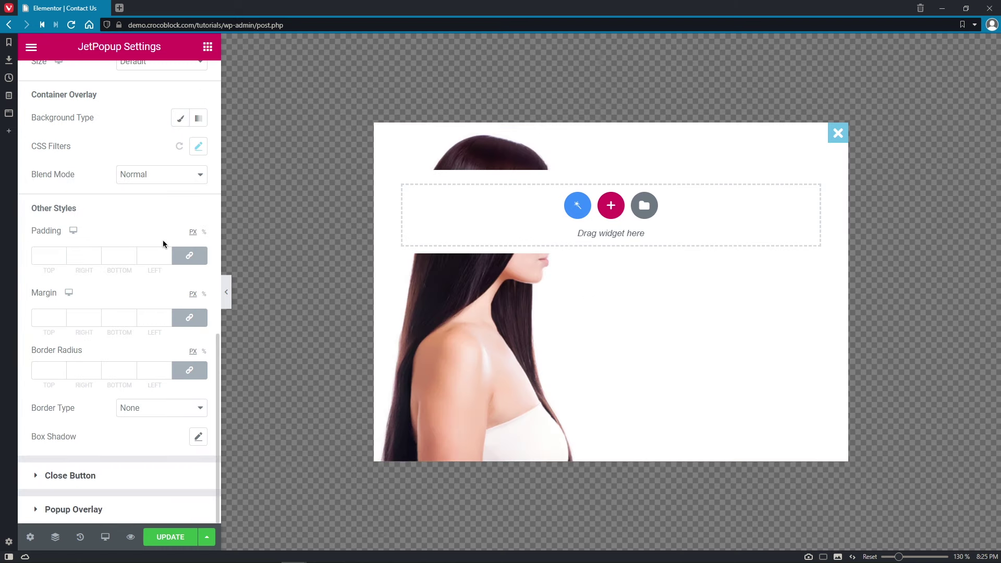
- Set the container border radius to 10 on all corners, with no border or box shadow
{"action": "left_click", "coordinate": [50, 372]}
{"action": "type", "text": "10"}
{"action": "left_click", "coordinate": [198, 410]}
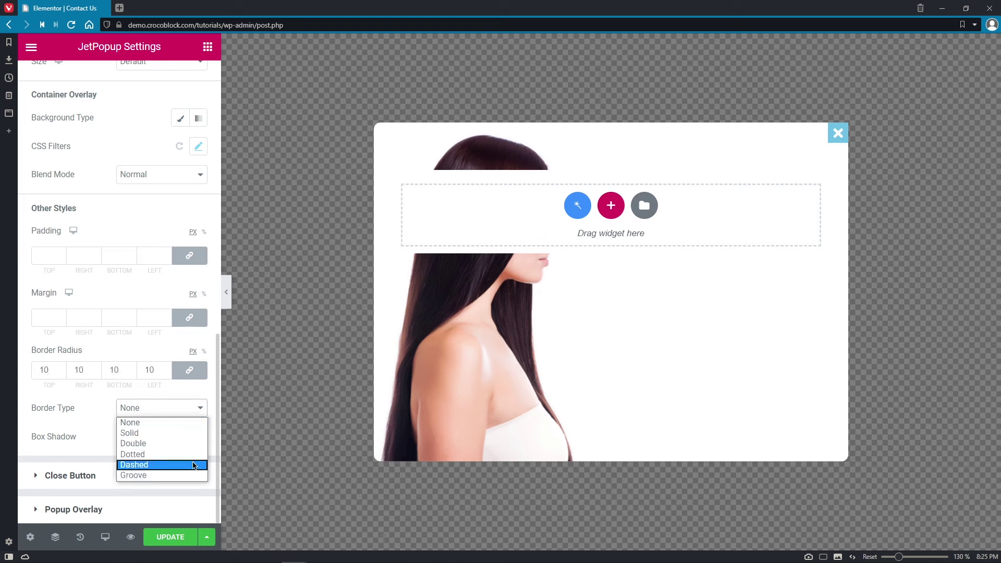
{"action": "left_click", "coordinate": [202, 413]}
{"action": "left_click", "coordinate": [198, 441]}
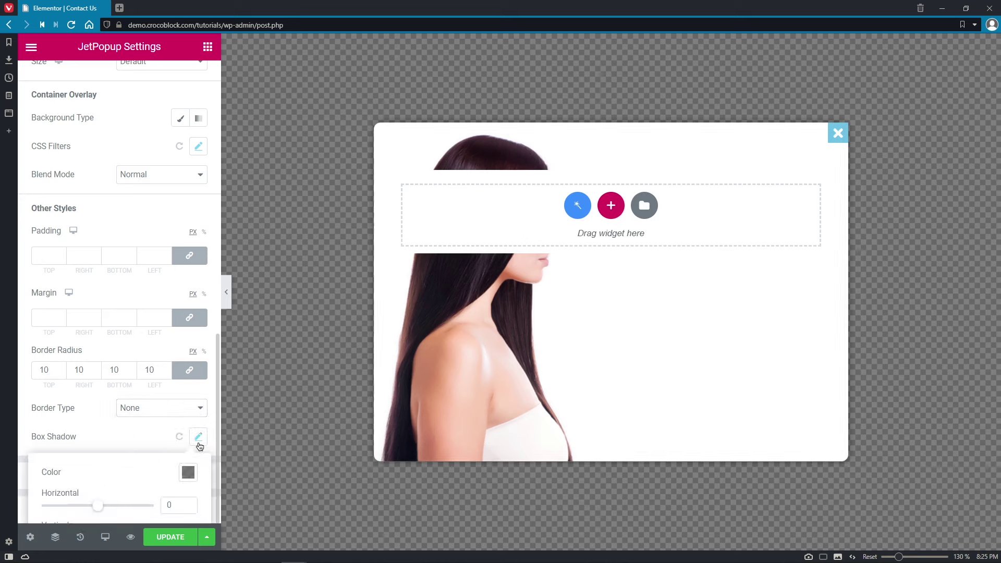
{"action": "left_click", "coordinate": [199, 441]}
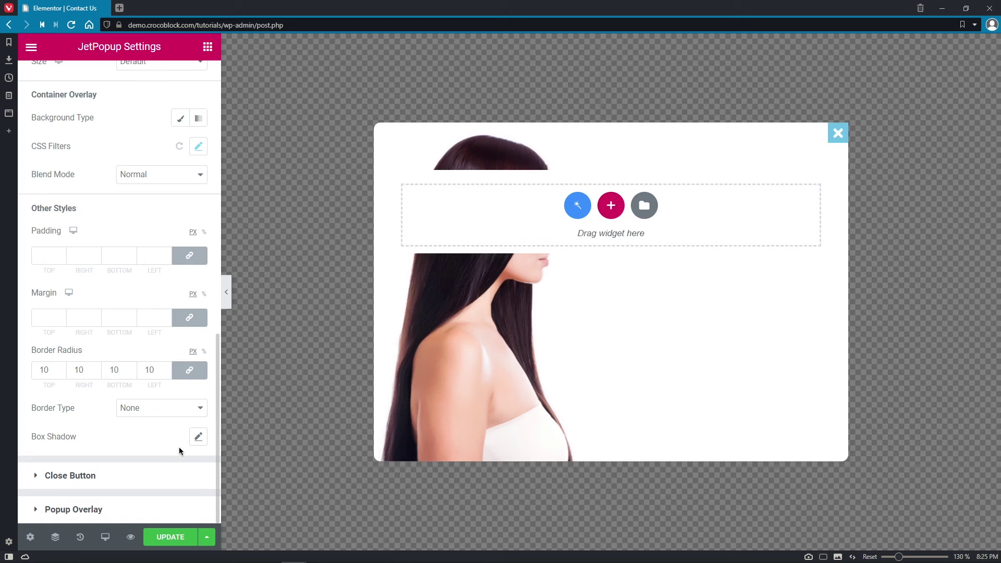
- Toggle the close button off and on, and reset its horizontal offset to 0
{"action": "left_click", "coordinate": [137, 479]}
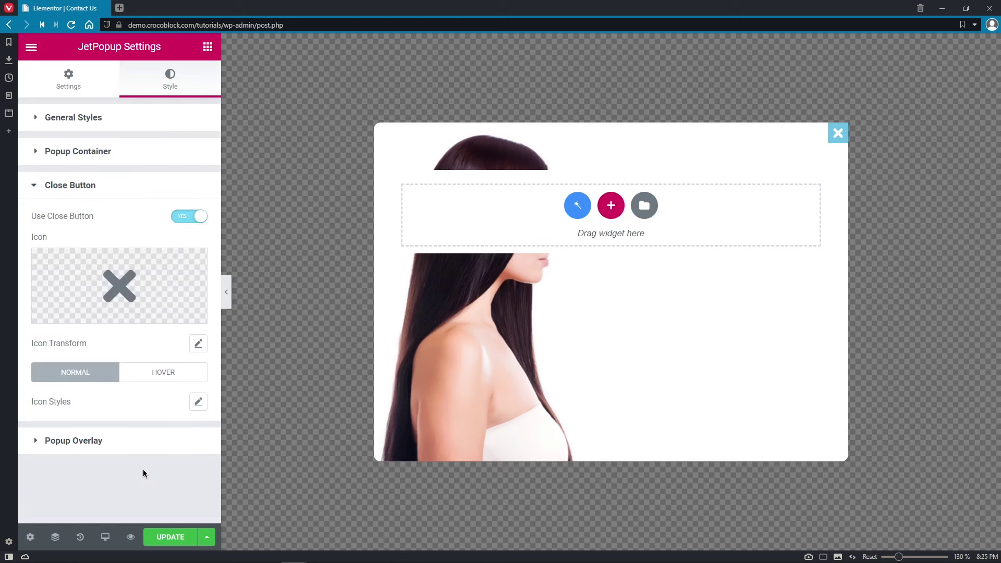
{"action": "left_click", "coordinate": [186, 221]}
{"action": "left_click", "coordinate": [186, 221]}
{"action": "mouse_move", "coordinate": [77, 323]}
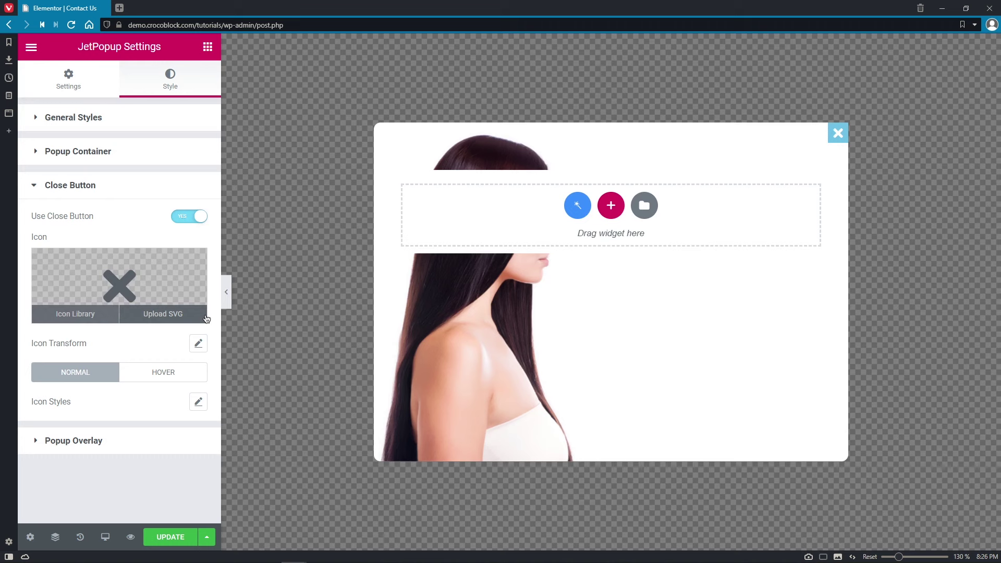
{"action": "left_click", "coordinate": [198, 343]}
{"action": "mouse_move", "coordinate": [108, 403]}
{"action": "left_mouse_down"}
{"action": "mouse_move", "coordinate": [117, 405]}
{"action": "mouse_move", "coordinate": [90, 406]}
{"action": "left_mouse_up"}
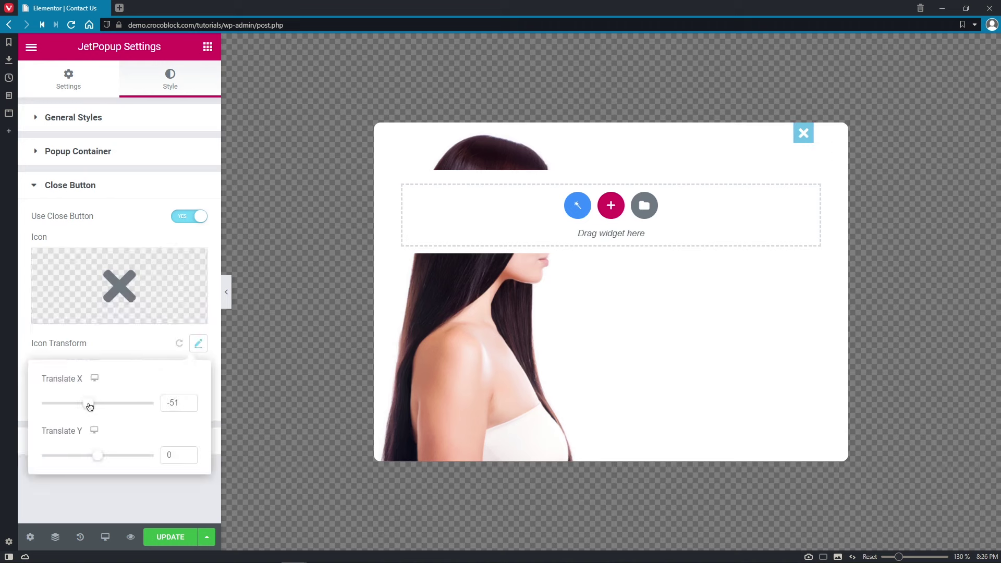
{"action": "double_click", "coordinate": [177, 403]}
{"action": "type", "text": "0"}
{"action": "left_click", "coordinate": [157, 356]}
- Give the close icon colour #333333, icon size 25 and box size 50
{"action": "left_click", "coordinate": [199, 402]}
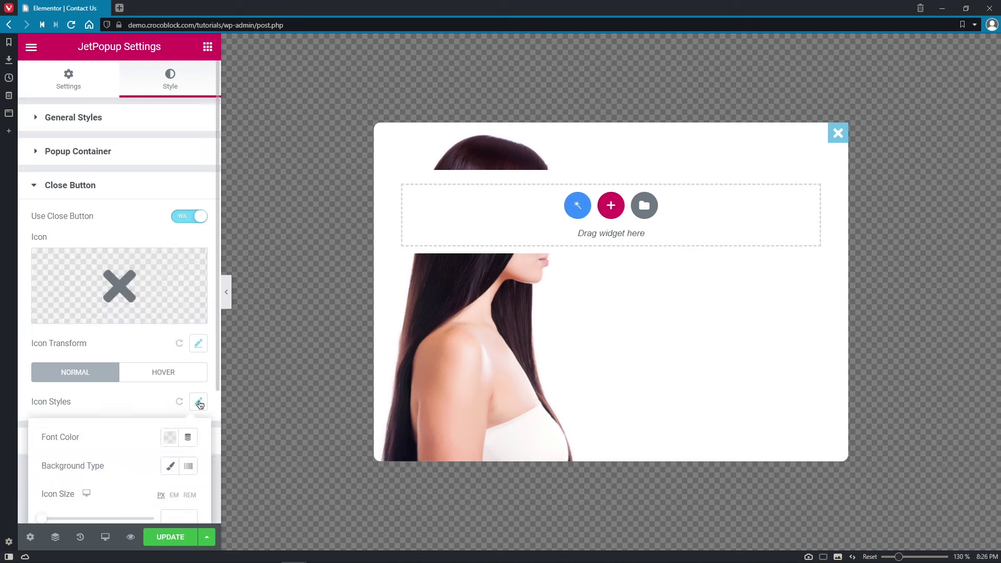
{"action": "left_click", "coordinate": [170, 437]}
{"action": "left_click", "coordinate": [125, 418]}
{"action": "type", "text": "#333333"}
{"action": "key", "text": "Return"}
{"action": "left_click_drag", "start_coordinate": [218, 383], "coordinate": [217, 503]}
{"action": "left_click", "coordinate": [174, 356]}
{"action": "type", "text": "25"}
{"action": "left_click", "coordinate": [173, 403]}
{"action": "type", "text": "5"}
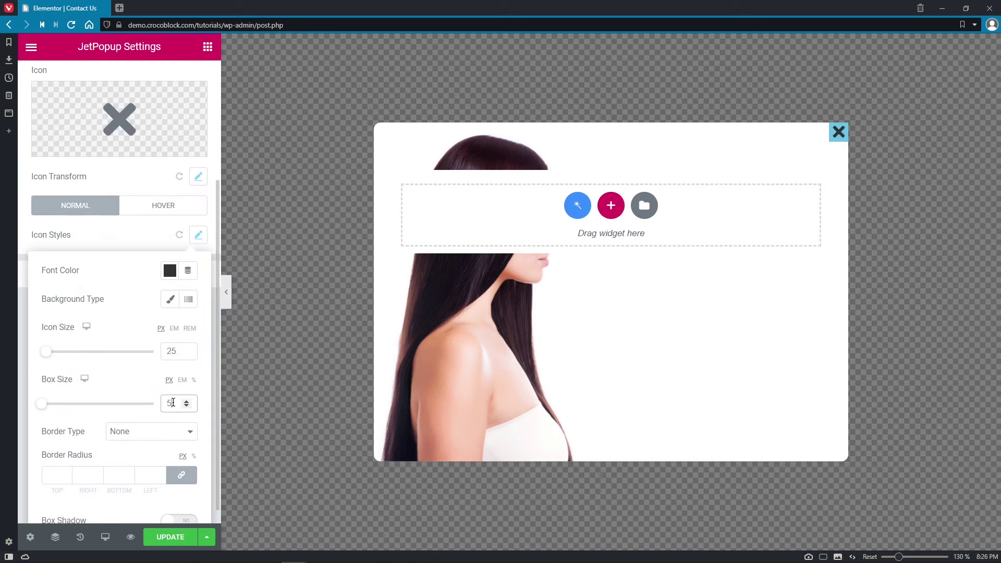
{"action": "type", "text": "0"}
- Give the close button a classic, fully transparent background
{"action": "left_click", "coordinate": [170, 299]}
{"action": "left_click", "coordinate": [170, 330]}
{"action": "left_click_drag", "start_coordinate": [252, 290], "coordinate": [81, 294]}
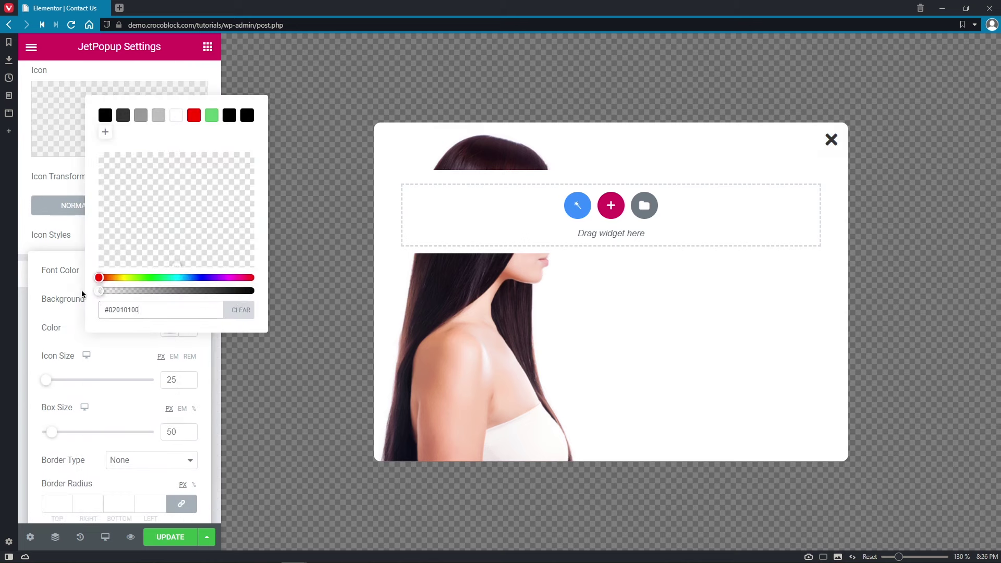
{"action": "left_click", "coordinate": [81, 295]}
- Make the close X turn grey on hover
{"action": "left_click", "coordinate": [163, 206]}
{"action": "left_click", "coordinate": [197, 402]}
{"action": "left_click", "coordinate": [170, 437]}
{"action": "left_click", "coordinate": [141, 226]}
{"action": "left_click", "coordinate": [65, 235]}
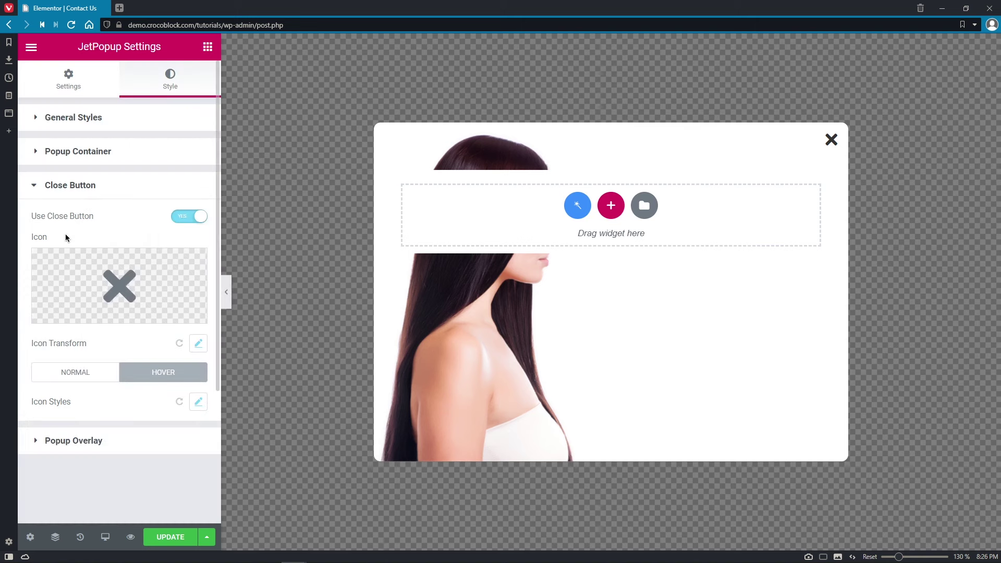
- Toggle Use Overlay and Close On Click off and back on, leaving both enabled
{"action": "left_click", "coordinate": [172, 445]}
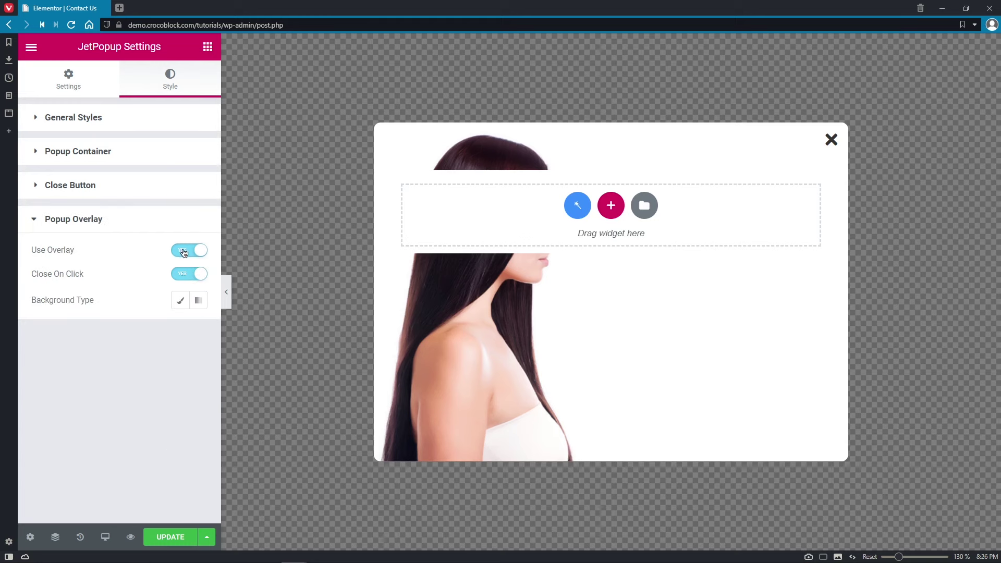
{"action": "left_click", "coordinate": [184, 252]}
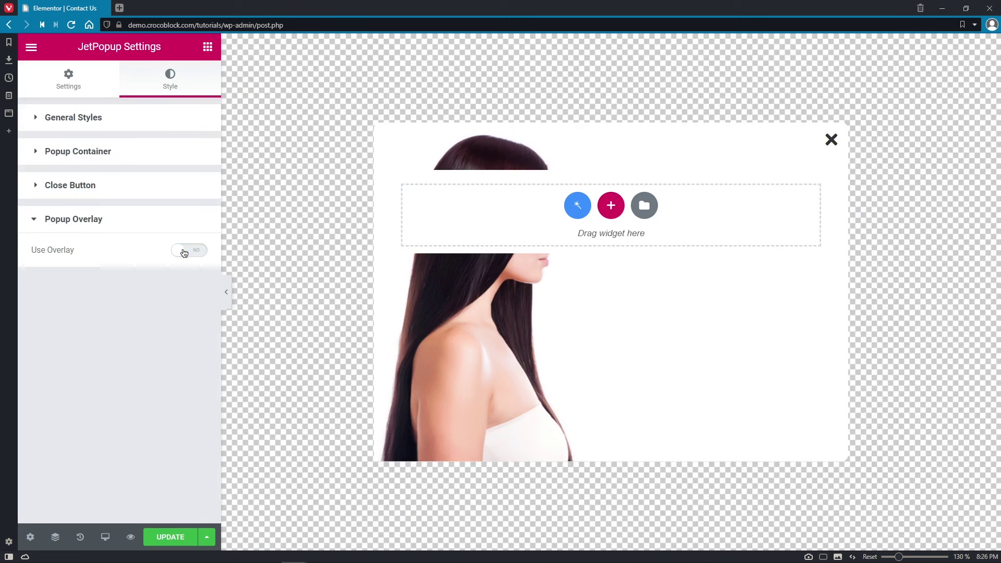
{"action": "left_click", "coordinate": [184, 252]}
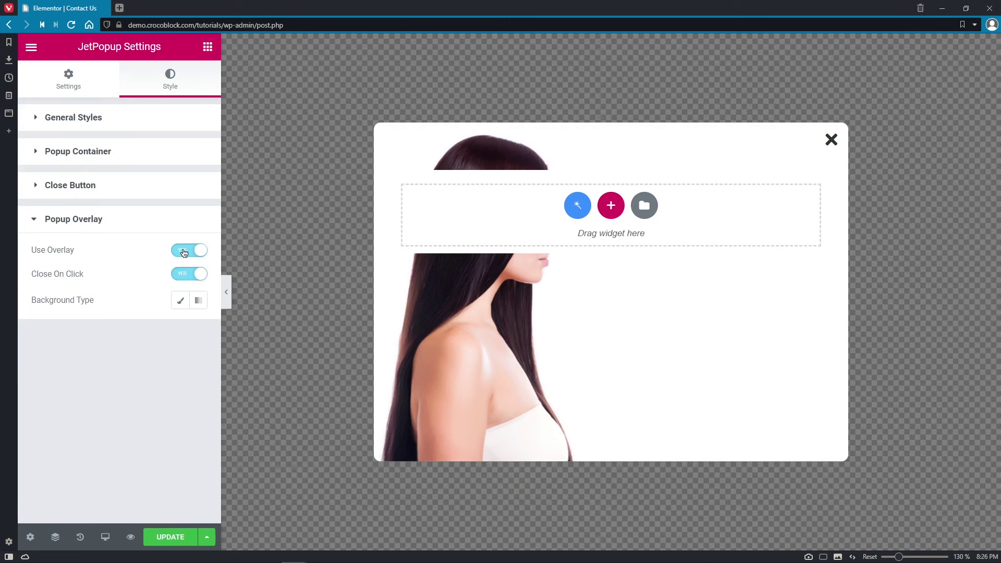
{"action": "left_click", "coordinate": [187, 276]}
{"action": "left_click", "coordinate": [187, 276]}
- Give the popup overlay a Classic background with the colour cleared, then bring up the widgets
{"action": "left_click", "coordinate": [180, 300]}
{"action": "left_click", "coordinate": [182, 332]}
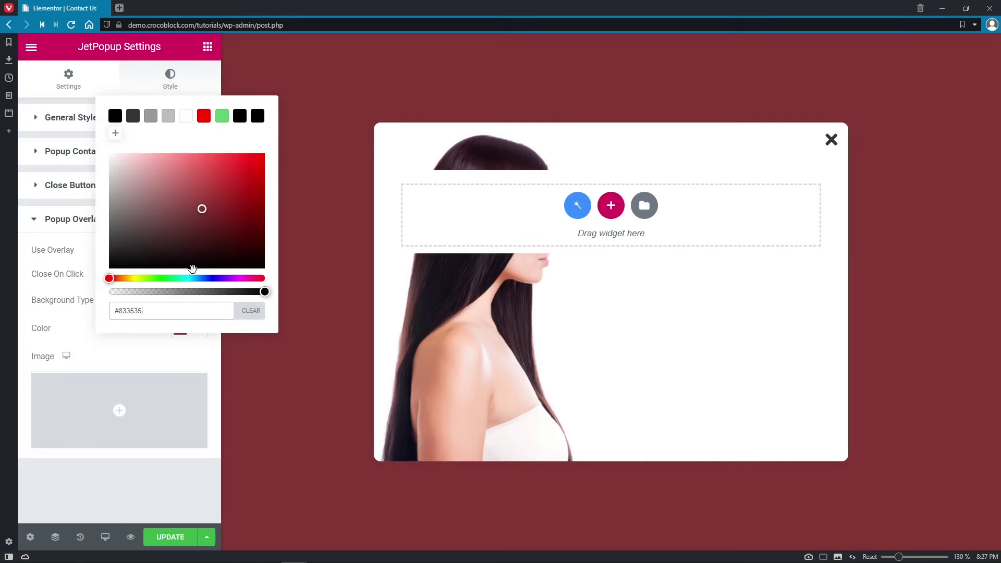
{"action": "left_click", "coordinate": [250, 310]}
{"action": "left_click", "coordinate": [139, 339]}
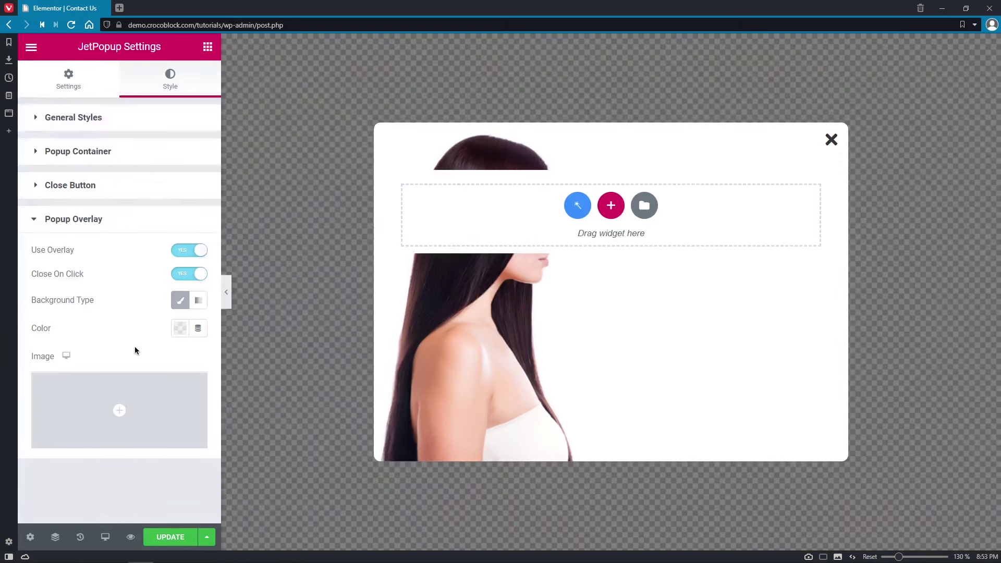
{"action": "left_click", "coordinate": [212, 52]}
- Add a two-column Inner Section and drop a Headline widget into its right column
{"action": "left_click_drag", "start_coordinate": [94, 177], "coordinate": [565, 197]}
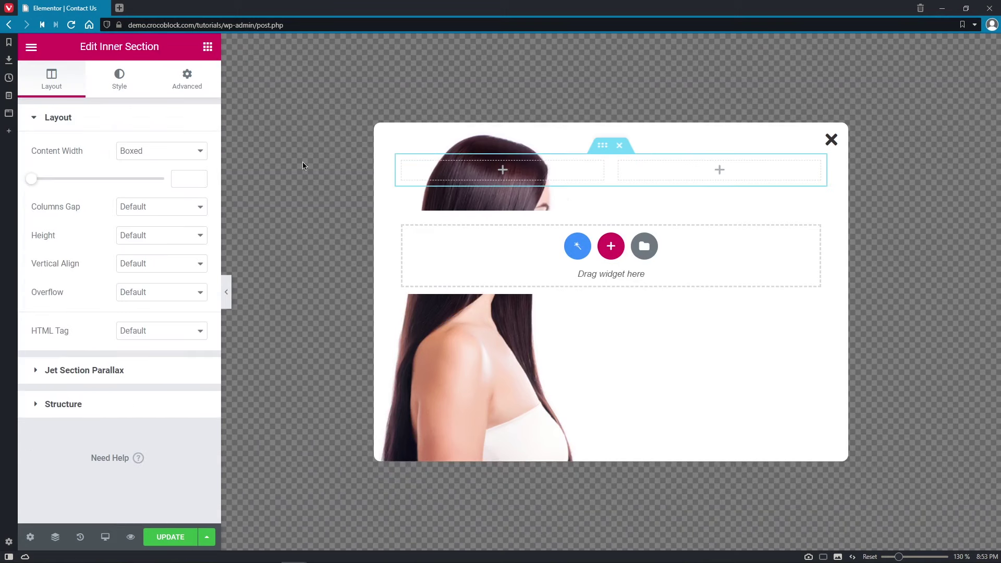
{"action": "left_click", "coordinate": [208, 47]}
{"action": "left_click", "coordinate": [175, 104]}
{"action": "type", "text": "headlin"}
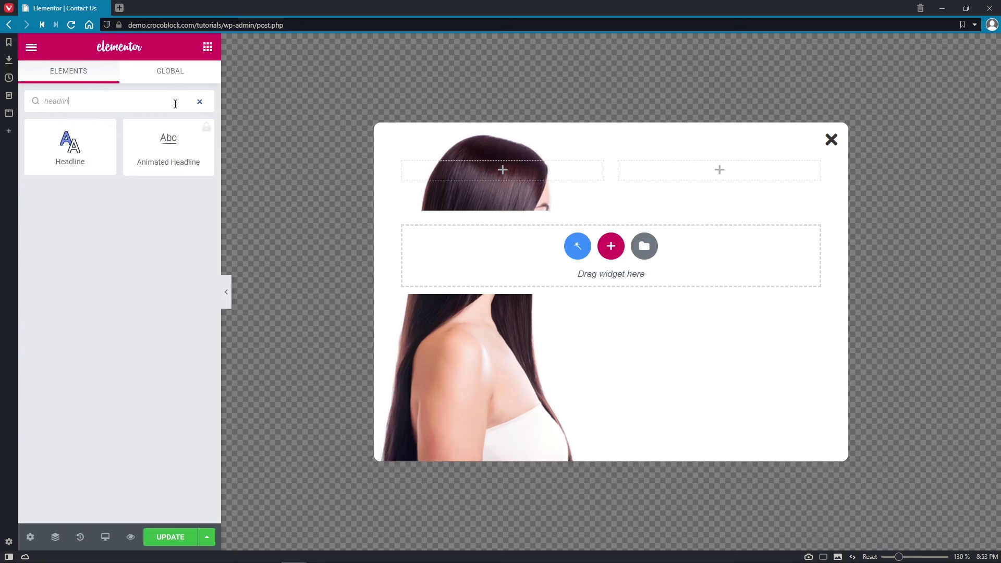
{"action": "left_click_drag", "start_coordinate": [70, 146], "coordinate": [720, 177]}
- Enter 'Contact' and 'with us' as the headline parts and align it left
{"action": "left_click", "coordinate": [142, 175]}
{"action": "key", "text": "ctrl+a"}
{"action": "type", "text": "Contact"}
{"action": "key", "text": "Tab"}
{"action": "key", "text": "ctrl+a"}
{"action": "type", "text": "with us"}
{"action": "left_click", "coordinate": [135, 303]}
{"action": "left_click", "coordinate": [146, 353]}
{"action": "left_click", "coordinate": [165, 284]}
- Style 'Contact' as dark, left-aligned Montserrat 600, lowercase, Normal style
{"action": "left_click", "coordinate": [119, 80]}
{"action": "left_click", "coordinate": [162, 185]}
{"action": "left_click", "coordinate": [162, 213]}
{"action": "left_click", "coordinate": [179, 242]}
{"action": "left_click", "coordinate": [133, 274]}
{"action": "left_click", "coordinate": [198, 270]}
{"action": "left_click", "coordinate": [190, 307]}
{"action": "left_click", "coordinate": [167, 388]}
{"action": "left_click", "coordinate": [162, 454]}
{"action": "left_click", "coordinate": [166, 416]}
{"action": "left_click", "coordinate": [161, 451]}
{"action": "left_click", "coordinate": [167, 446]}
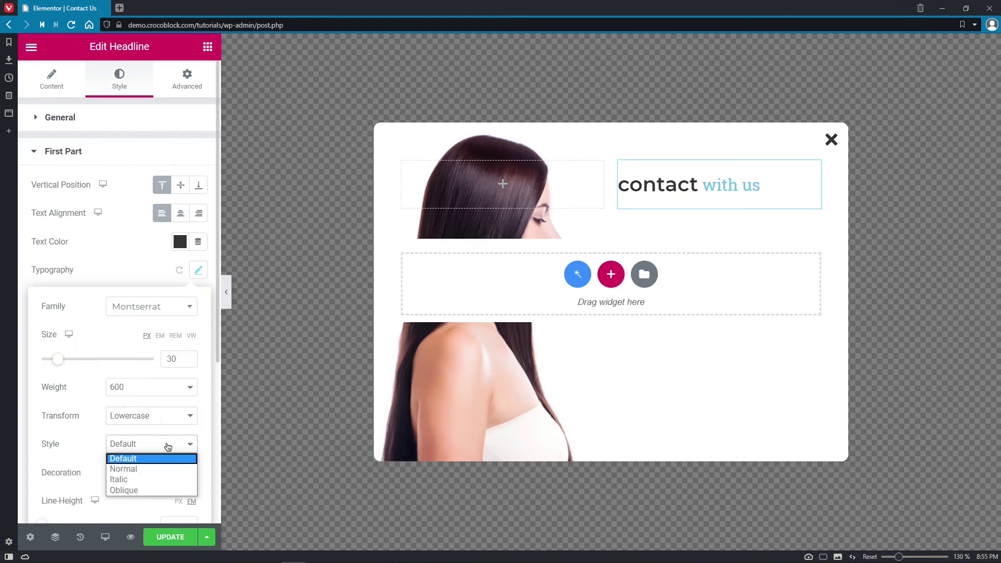
- Style 'with us' as translucent grey Montserrat 300, size 30, lowercase, then add Contact Form 7 below
{"action": "left_click", "coordinate": [162, 469]}
{"action": "left_click", "coordinate": [146, 473]}
{"action": "left_click", "coordinate": [162, 219]}
{"action": "left_click", "coordinate": [162, 248]}
{"action": "left_click", "coordinate": [180, 276]}
{"action": "left_click", "coordinate": [198, 304]}
{"action": "left_click", "coordinate": [190, 342]}
{"action": "left_click", "coordinate": [178, 393]}
{"action": "type", "text": "30"}
{"action": "left_click", "coordinate": [179, 421]}
{"action": "left_click", "coordinate": [176, 457]}
{"action": "left_click", "coordinate": [176, 502]}
{"action": "scroll", "coordinate": [175, 501], "scroll_direction": "down", "scroll_amount": 4}
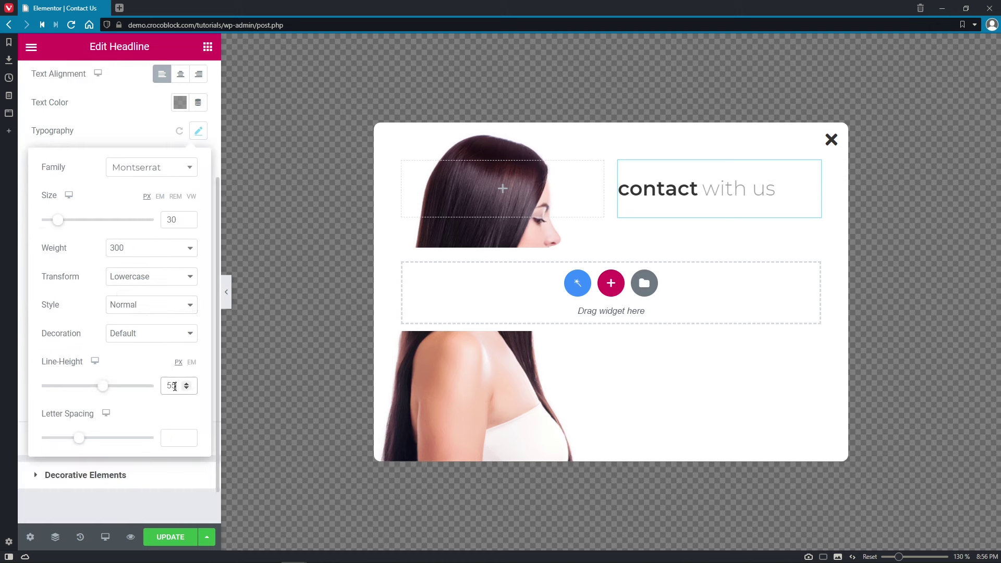
{"action": "left_click", "coordinate": [208, 46]}
{"action": "left_click_drag", "start_coordinate": [69, 211], "coordinate": [703, 199]}
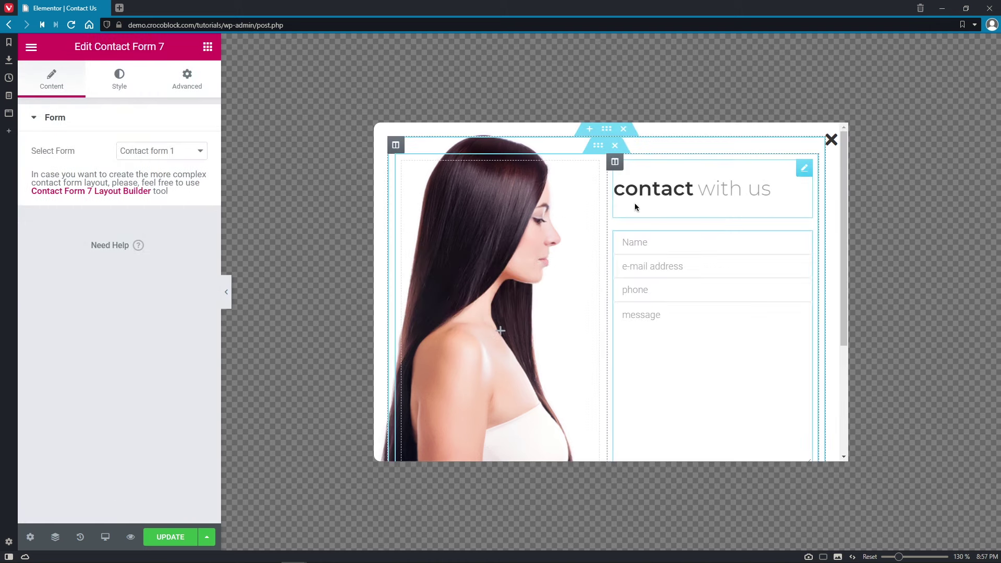
- Set form field typography to Montserrat 12, weight 600, uppercase, normal, no decoration, 15px line height
{"action": "left_click", "coordinate": [115, 90]}
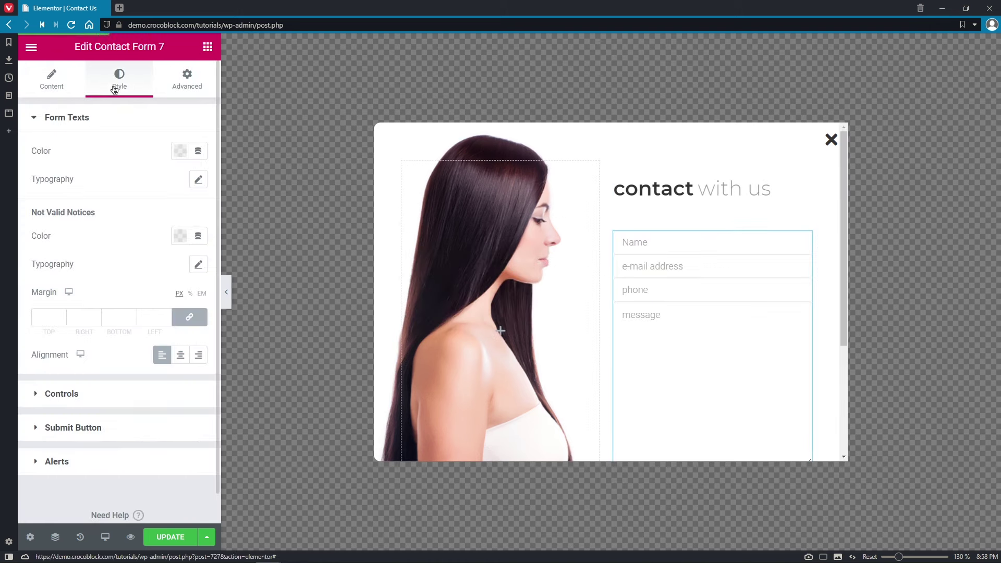
{"action": "left_click", "coordinate": [61, 394]}
{"action": "left_click", "coordinate": [198, 185]}
{"action": "left_click", "coordinate": [194, 222]}
{"action": "left_click", "coordinate": [141, 276]}
{"action": "left_click", "coordinate": [176, 273]}
{"action": "type", "text": "12"}
{"action": "left_click", "coordinate": [176, 302]}
{"action": "left_click", "coordinate": [174, 369]}
{"action": "left_click", "coordinate": [175, 330]}
{"action": "left_click", "coordinate": [176, 355]}
{"action": "left_click", "coordinate": [179, 359]}
{"action": "left_click", "coordinate": [183, 383]}
{"action": "left_click", "coordinate": [179, 387]}
{"action": "left_click", "coordinate": [178, 443]}
{"action": "left_click", "coordinate": [174, 493]}
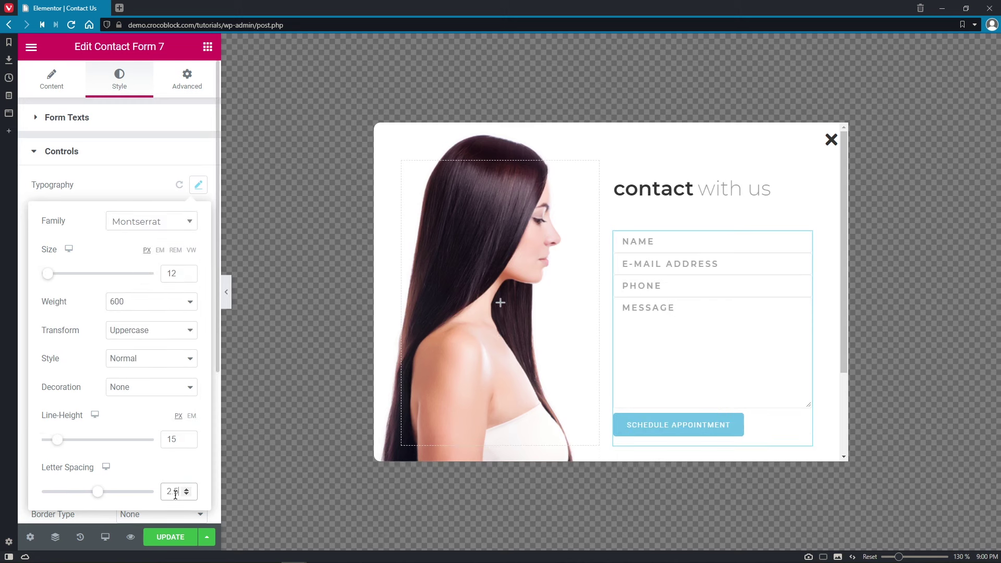
{"action": "left_click", "coordinate": [198, 186]}
- Give fields a 19 bottom margin, black background, dark grey placeholder and a 1px solid bottom border
{"action": "left_click", "coordinate": [190, 237]}
{"action": "left_click", "coordinate": [189, 298]}
{"action": "left_click", "coordinate": [108, 298]}
{"action": "type", "text": "19"}
{"action": "scroll", "coordinate": [120, 313], "scroll_direction": "down", "scroll_amount": 4}
{"action": "left_click", "coordinate": [180, 237]}
{"action": "left_click", "coordinate": [115, 265]}
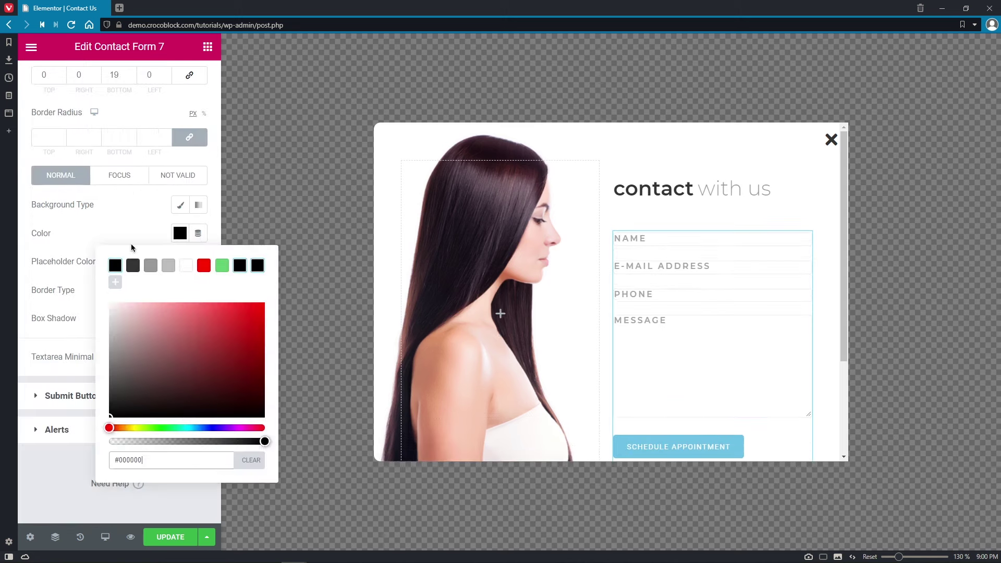
{"action": "left_click", "coordinate": [180, 261]}
{"action": "left_click", "coordinate": [137, 304]}
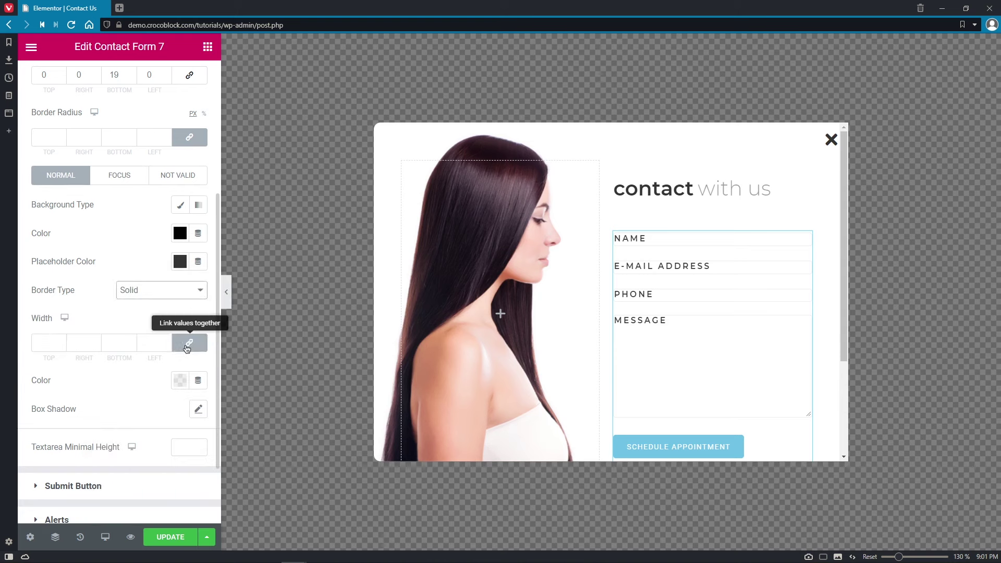
{"action": "left_click", "coordinate": [119, 342]}
{"action": "type", "text": "1"}
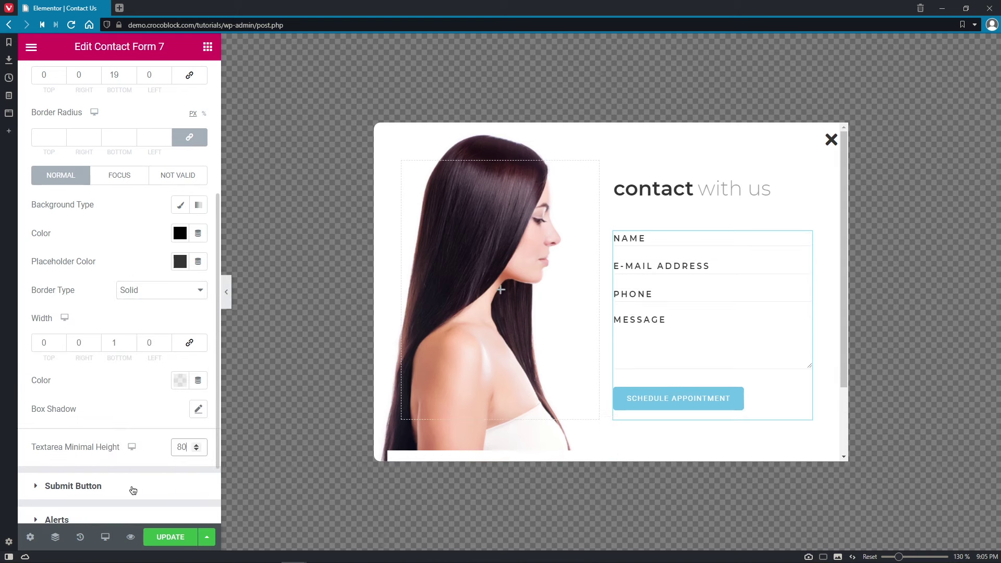
- Style submit button text dark grey, Montserrat 12, weight 600, uppercase, line height 1.2, spacing 2.5
{"action": "left_click", "coordinate": [130, 487]}
{"action": "left_click", "coordinate": [179, 302]}
{"action": "left_click", "coordinate": [130, 335]}
{"action": "scroll", "coordinate": [211, 464], "scroll_direction": "down", "scroll_amount": 1}
{"action": "left_click", "coordinate": [198, 130]}
{"action": "left_click", "coordinate": [190, 168]}
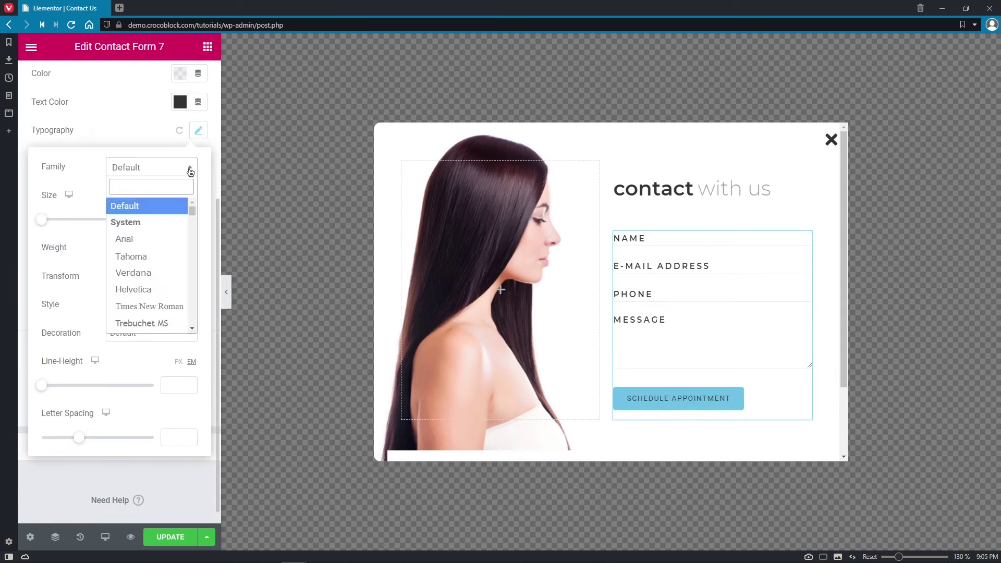
{"action": "left_click", "coordinate": [178, 219]}
{"action": "type", "text": "12"}
{"action": "left_click", "coordinate": [188, 248]}
{"action": "left_click", "coordinate": [188, 277]}
{"action": "left_click", "coordinate": [188, 304]}
{"action": "left_click", "coordinate": [180, 330]}
{"action": "left_click", "coordinate": [181, 333]}
{"action": "left_click", "coordinate": [175, 385]}
{"action": "type", "text": "1.2"}
{"action": "left_click", "coordinate": [171, 438]}
{"action": "type", "text": "2.5"}
{"action": "left_click", "coordinate": [168, 491]}
- Give the button 12 padding with 40 left and right, a solid coloured border, and full width
{"action": "left_click", "coordinate": [49, 183]}
{"action": "type", "text": "12"}
{"action": "left_click", "coordinate": [189, 183]}
{"action": "left_click", "coordinate": [84, 183]}
{"action": "type", "text": "40"}
{"action": "left_click", "coordinate": [154, 183]}
{"action": "type", "text": "40"}
{"action": "left_click", "coordinate": [162, 222]}
{"action": "left_click", "coordinate": [130, 238]}
{"action": "left_click", "coordinate": [180, 311]}
{"action": "left_click", "coordinate": [49, 364]}
{"action": "left_click", "coordinate": [49, 464]}
{"action": "left_click", "coordinate": [188, 499]}
- Set the button's hover state to a dark grey background with white text
{"action": "left_click", "coordinate": [187, 79]}
{"action": "left_click_drag", "start_coordinate": [47, 175], "coordinate": [30, 176]}
{"action": "left_click", "coordinate": [133, 83]}
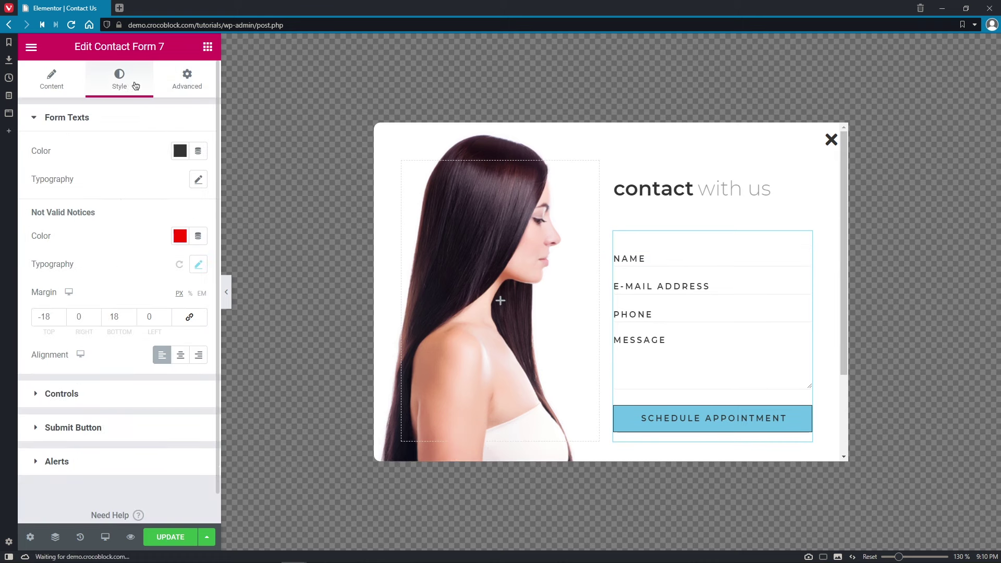
{"action": "left_click", "coordinate": [73, 425]}
{"action": "left_click", "coordinate": [180, 276]}
{"action": "left_click", "coordinate": [129, 222]}
{"action": "left_click", "coordinate": [180, 277]}
{"action": "left_click", "coordinate": [133, 307]}
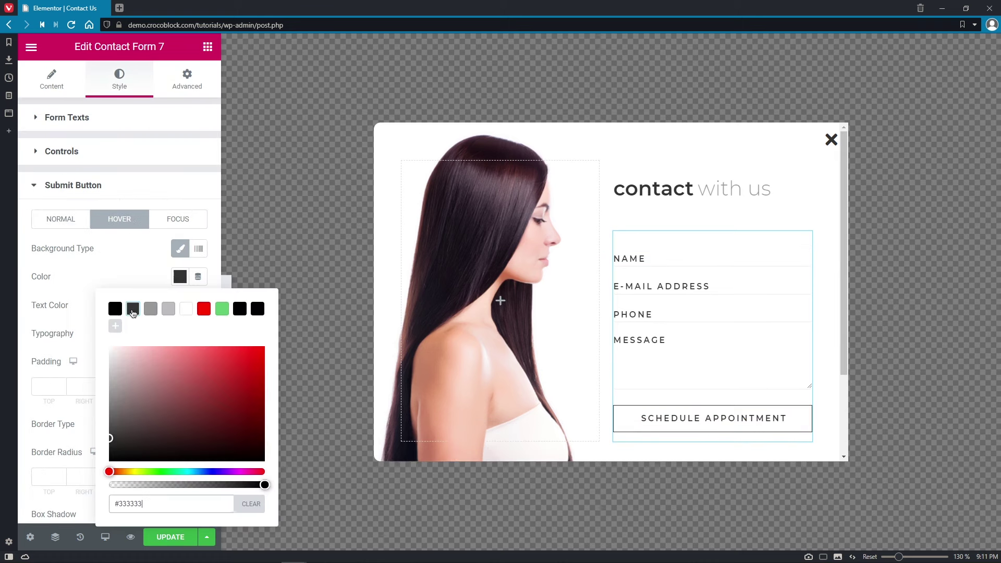
{"action": "left_click", "coordinate": [180, 305]}
{"action": "left_click", "coordinate": [186, 338]}
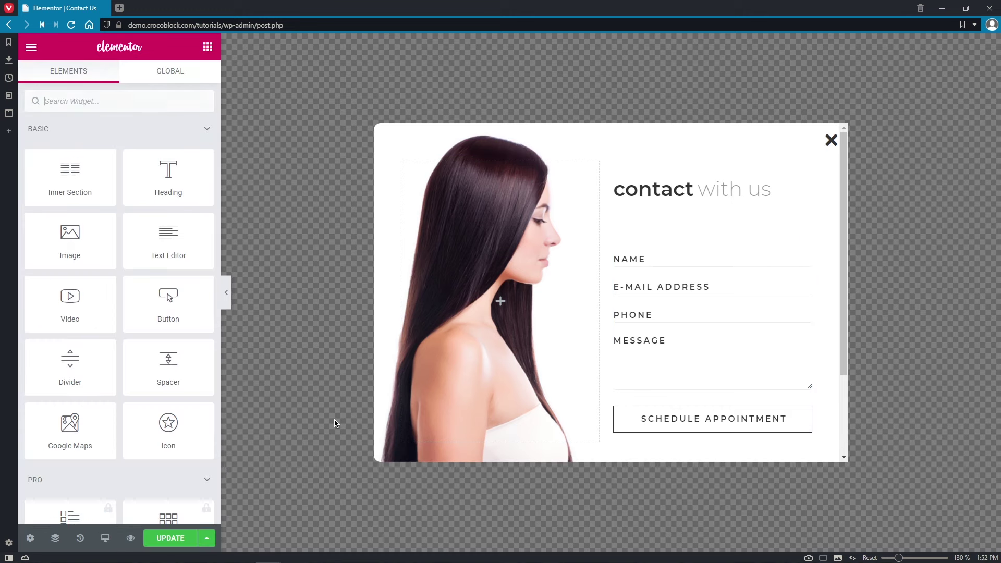
- Preview MoveUp, SlideInDown, BounceOut and Horizontal Flip animations, then set the popup animation to ZoomIn
{"action": "left_click", "coordinate": [31, 538]}
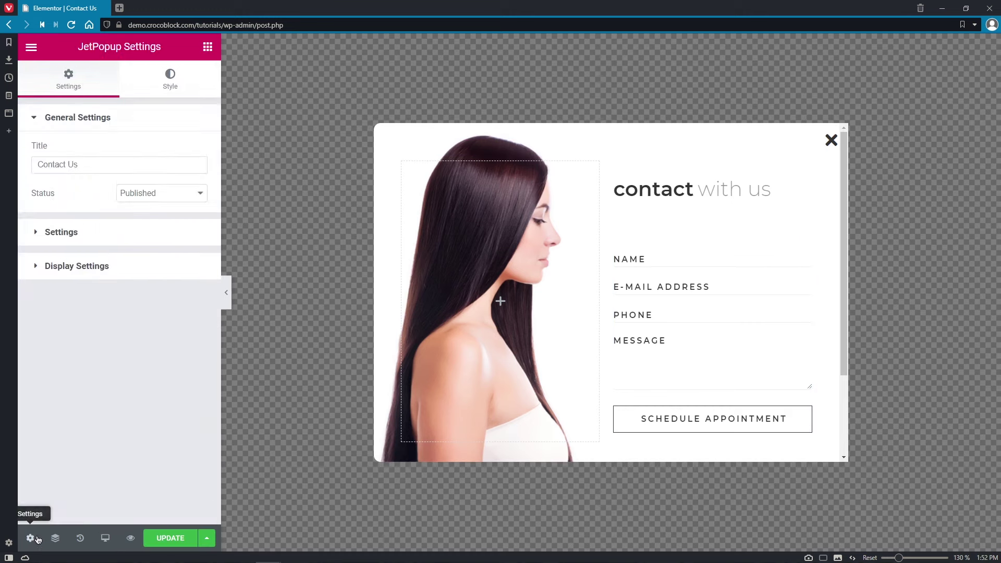
{"action": "left_click", "coordinate": [184, 242]}
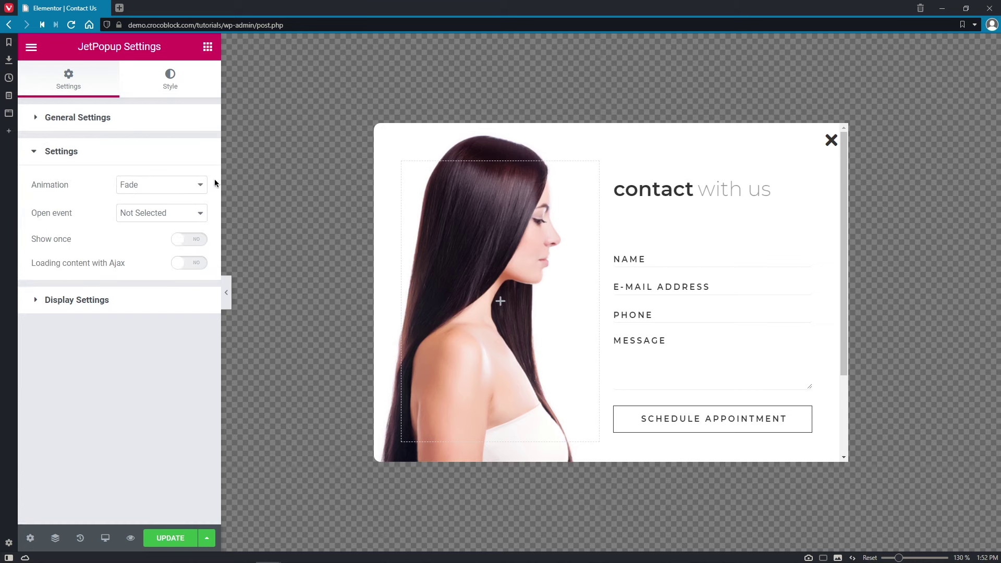
{"action": "left_click", "coordinate": [201, 187]}
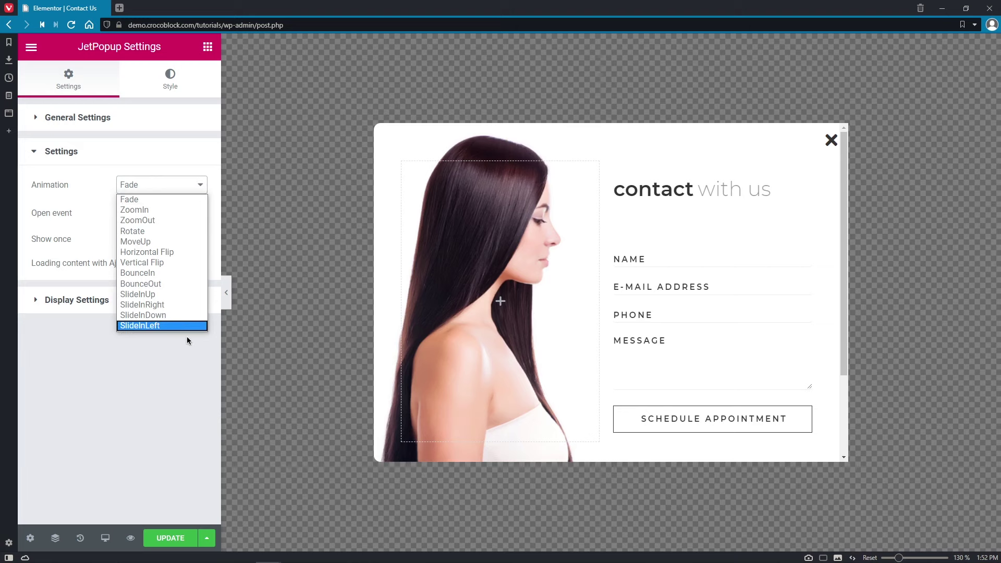
{"action": "left_click", "coordinate": [190, 242]}
{"action": "left_click", "coordinate": [200, 186]}
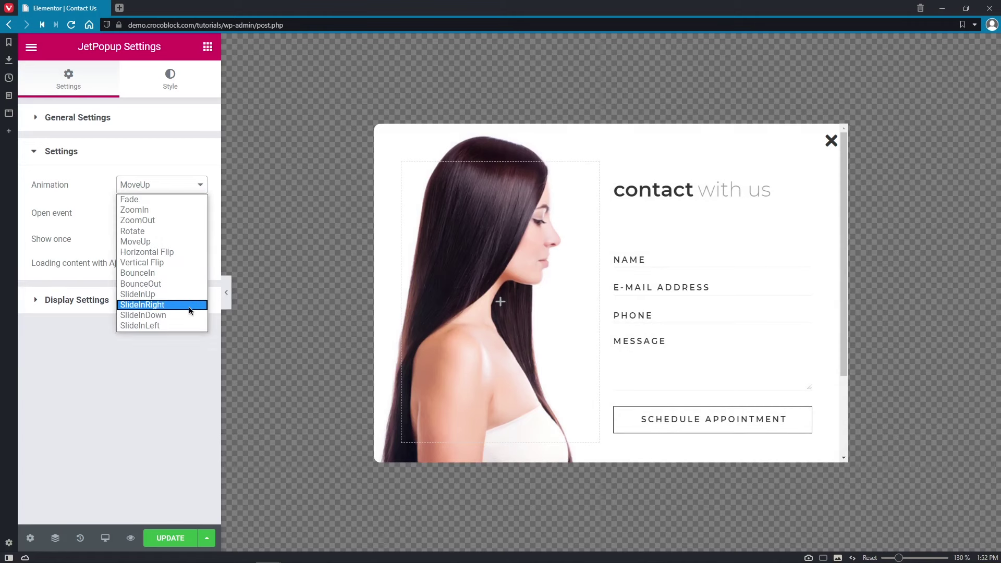
{"action": "left_click", "coordinate": [188, 307]}
{"action": "left_click", "coordinate": [196, 189]}
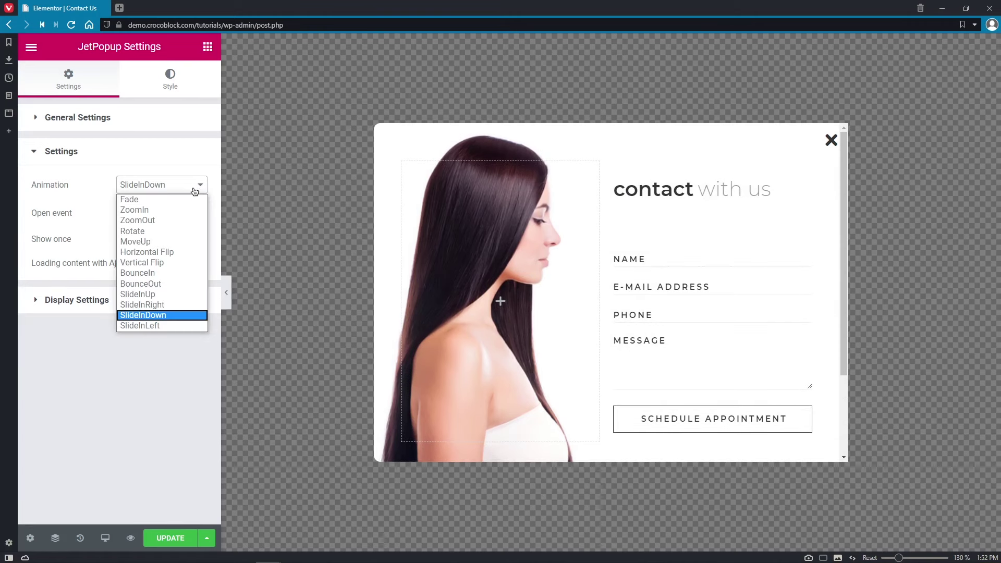
{"action": "left_click", "coordinate": [185, 283]}
{"action": "left_click", "coordinate": [200, 187]}
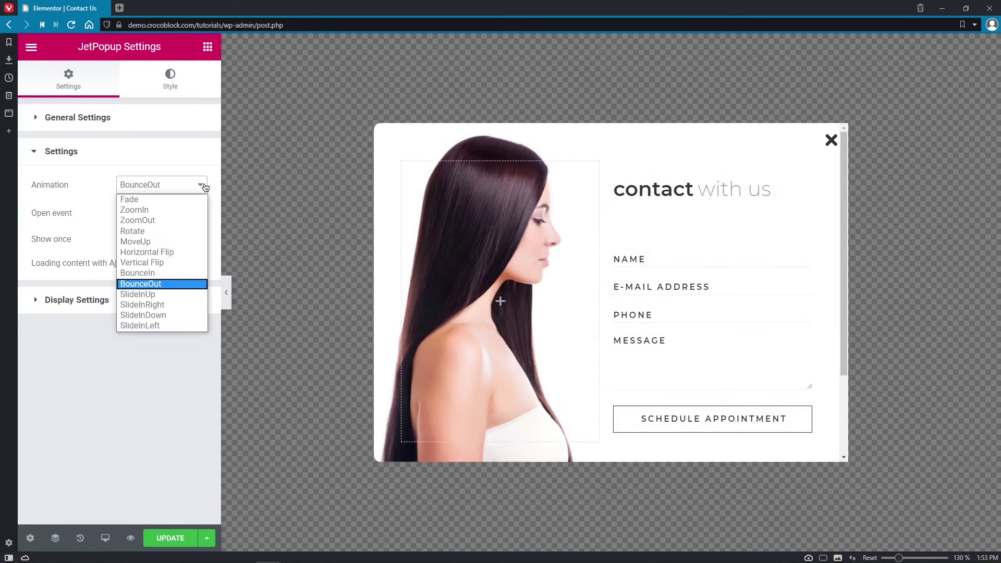
{"action": "left_click", "coordinate": [195, 251]}
{"action": "left_click", "coordinate": [200, 185]}
{"action": "left_click", "coordinate": [196, 211]}
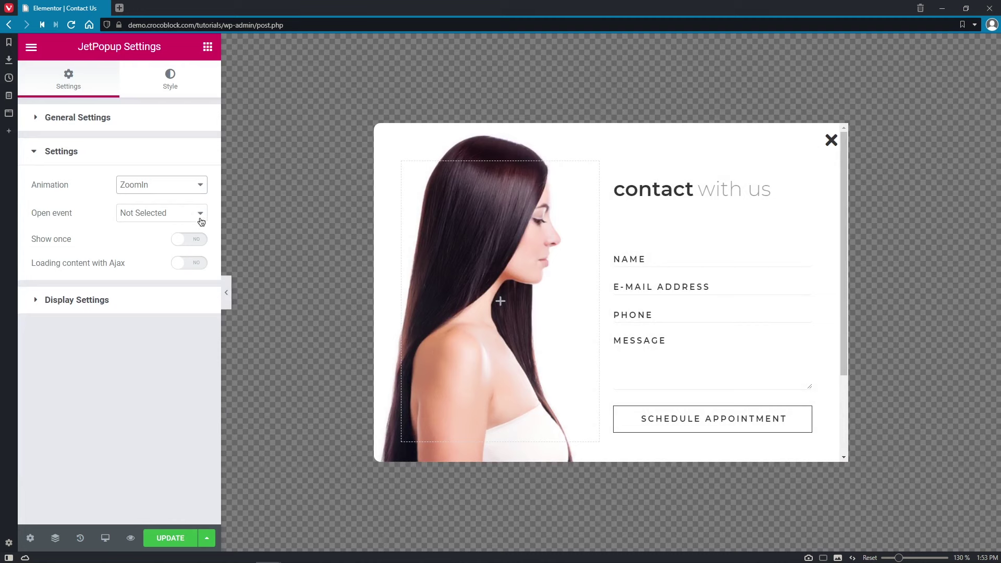
{"action": "left_click", "coordinate": [206, 214]}
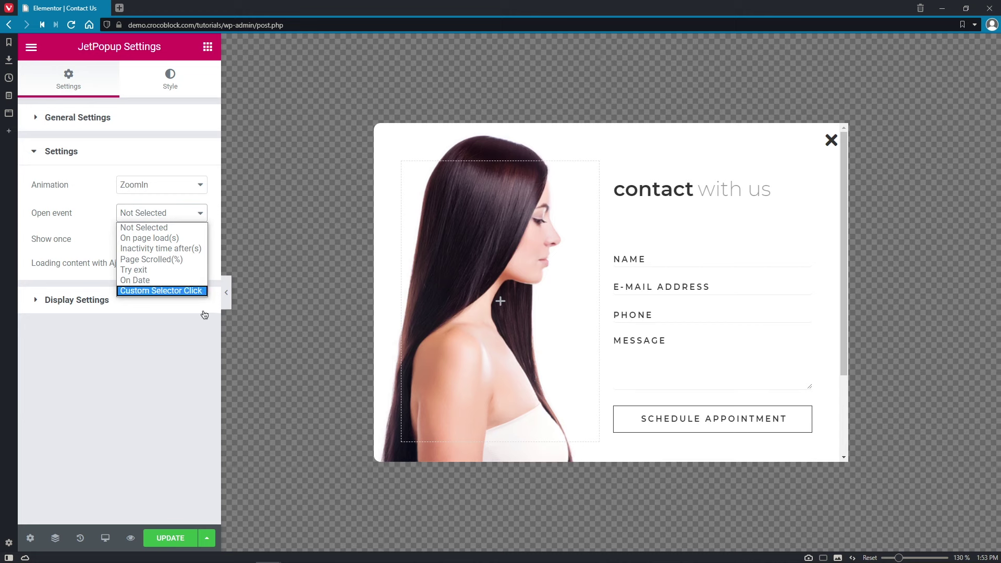
- Try page-load (3 s delay), user-inactivity (5 s) and page-scrolling (20%) open events
{"action": "left_click", "coordinate": [201, 239]}
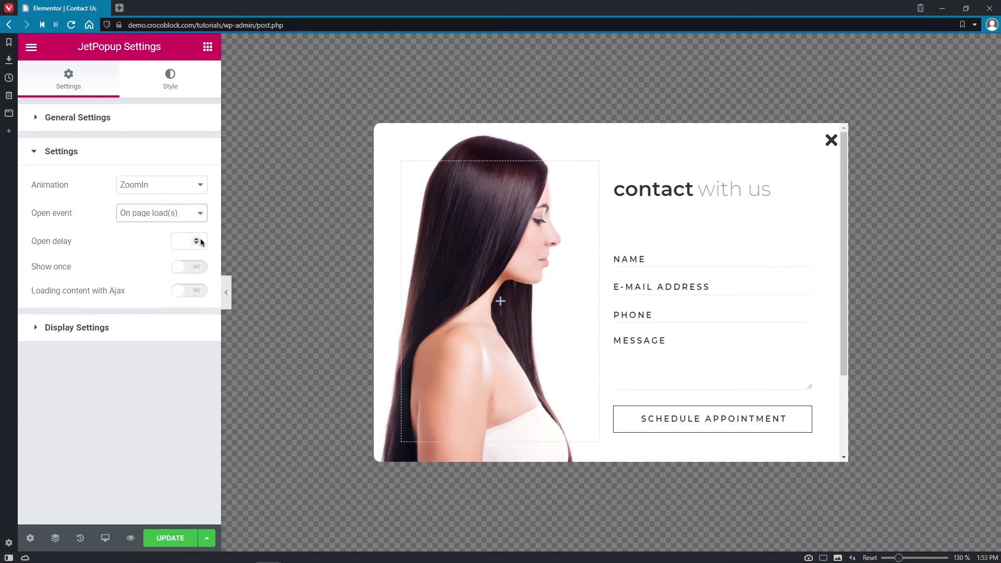
{"action": "left_click", "coordinate": [184, 241]}
{"action": "type", "text": "3"}
{"action": "left_click", "coordinate": [200, 215]}
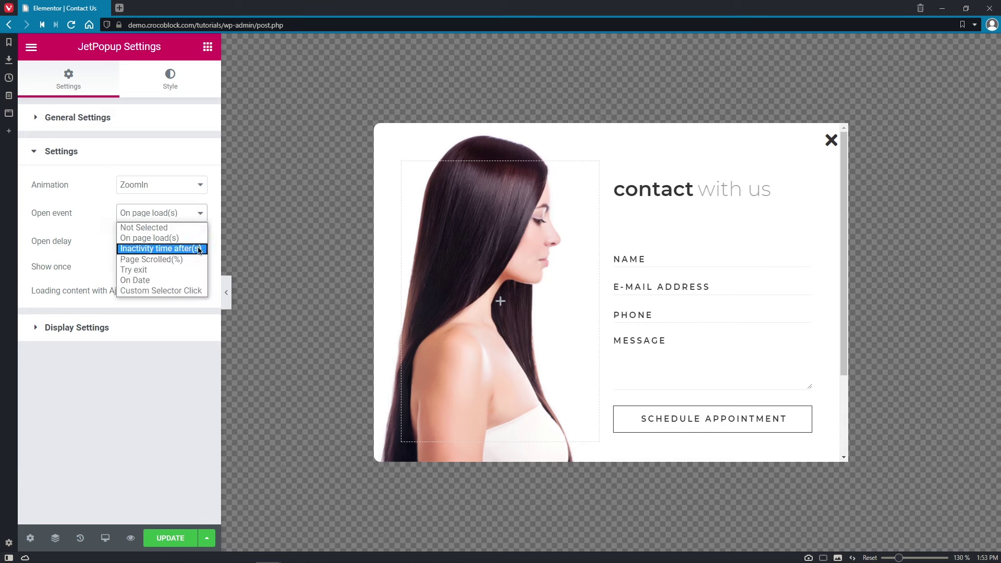
{"action": "left_click", "coordinate": [200, 249]}
{"action": "left_click", "coordinate": [179, 242]}
{"action": "type", "text": "5"}
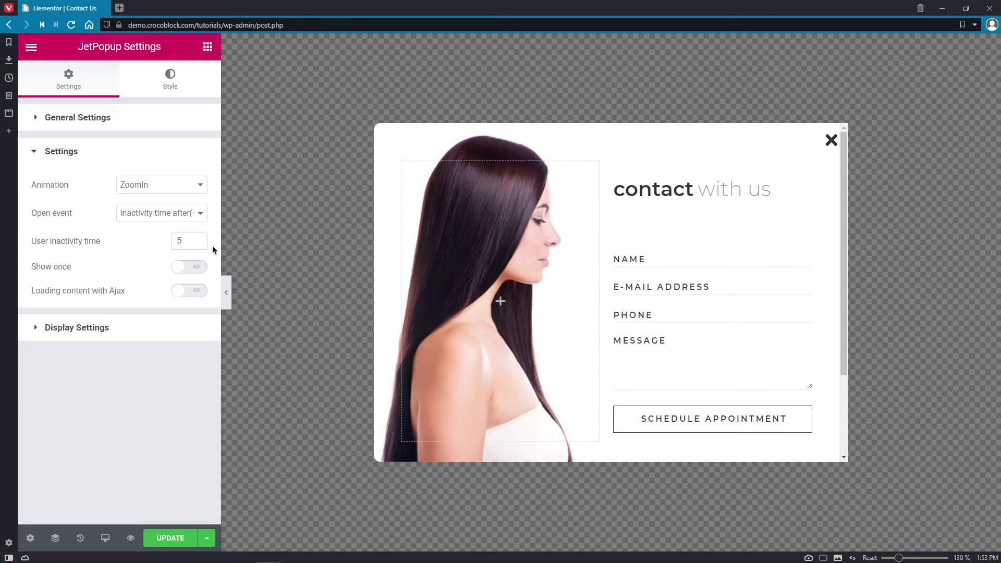
{"action": "left_click", "coordinate": [201, 214]}
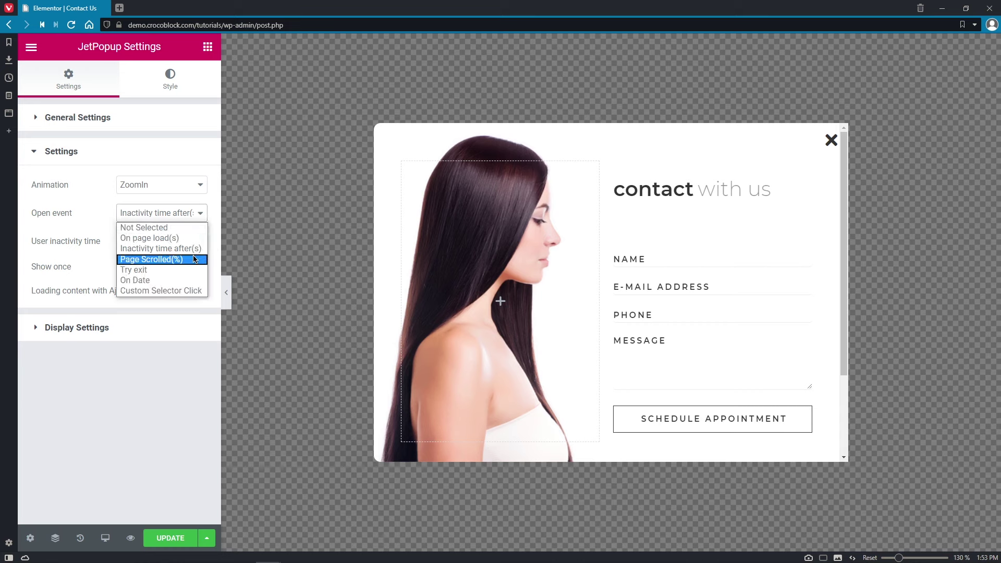
{"action": "left_click", "coordinate": [194, 259]}
{"action": "left_click", "coordinate": [187, 242]}
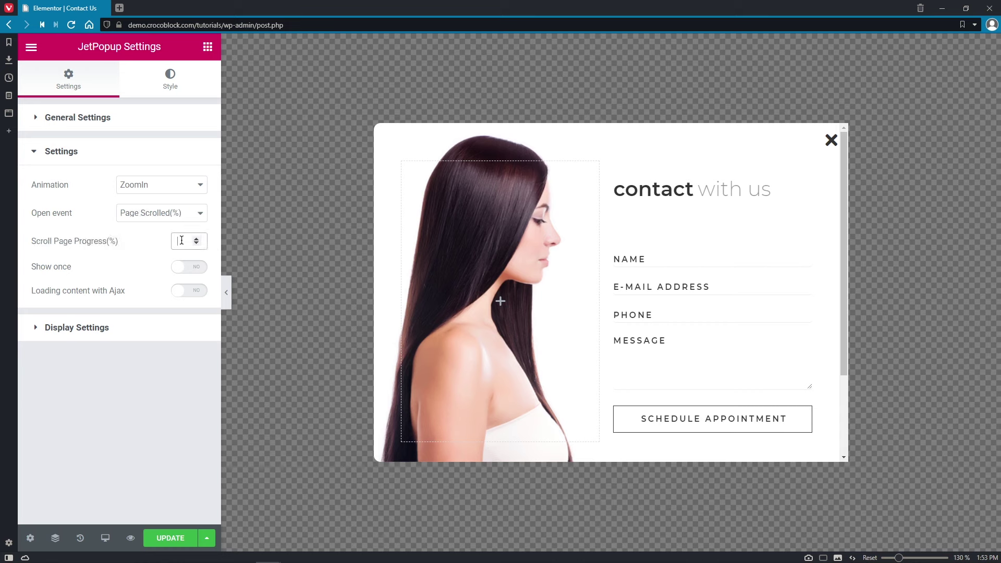
{"action": "type", "text": "20"}
- Try exit-intent and a 16 September 2020 date trigger, settle on Custom Selector Click, and open a new tab
{"action": "left_click", "coordinate": [201, 213]}
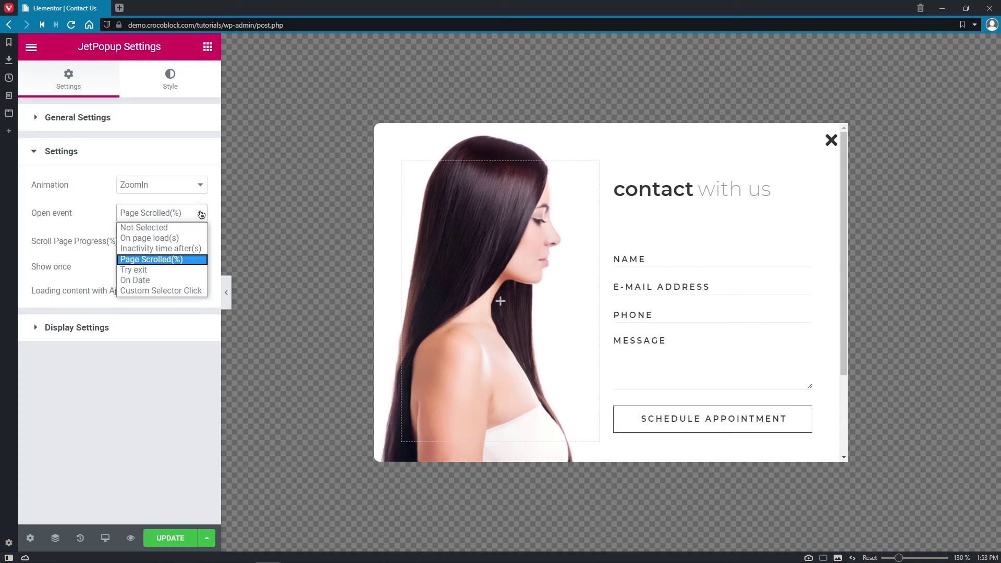
{"action": "left_click", "coordinate": [194, 270]}
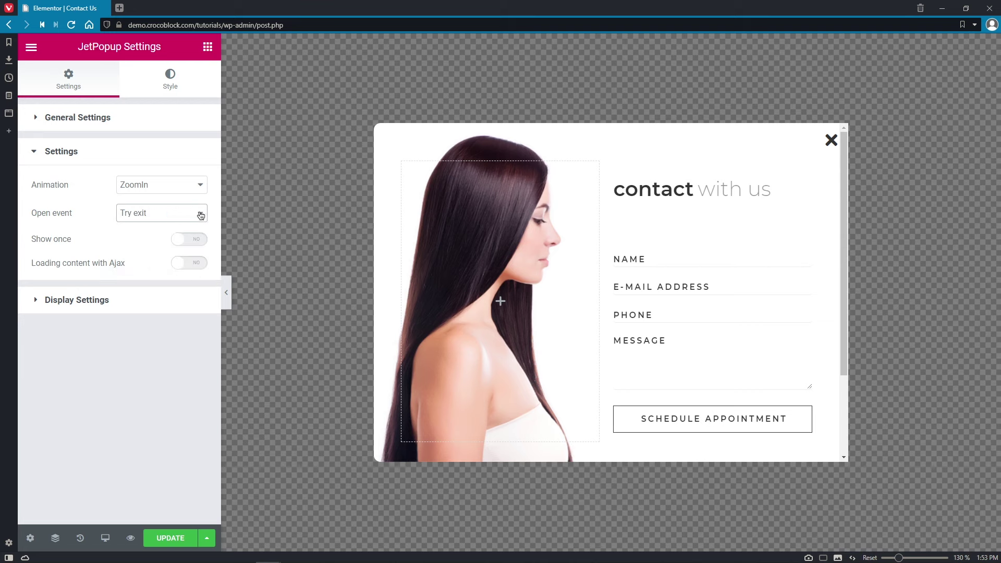
{"action": "left_click", "coordinate": [199, 214]}
{"action": "left_click", "coordinate": [189, 281]}
{"action": "left_click", "coordinate": [167, 255]}
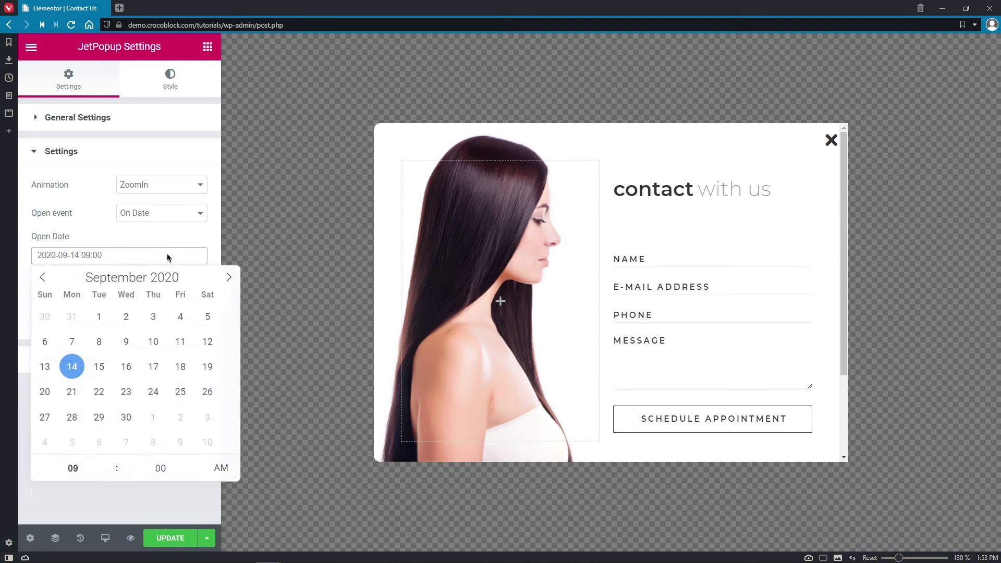
{"action": "scroll", "coordinate": [161, 468], "scroll_direction": "up", "scroll_amount": 6}
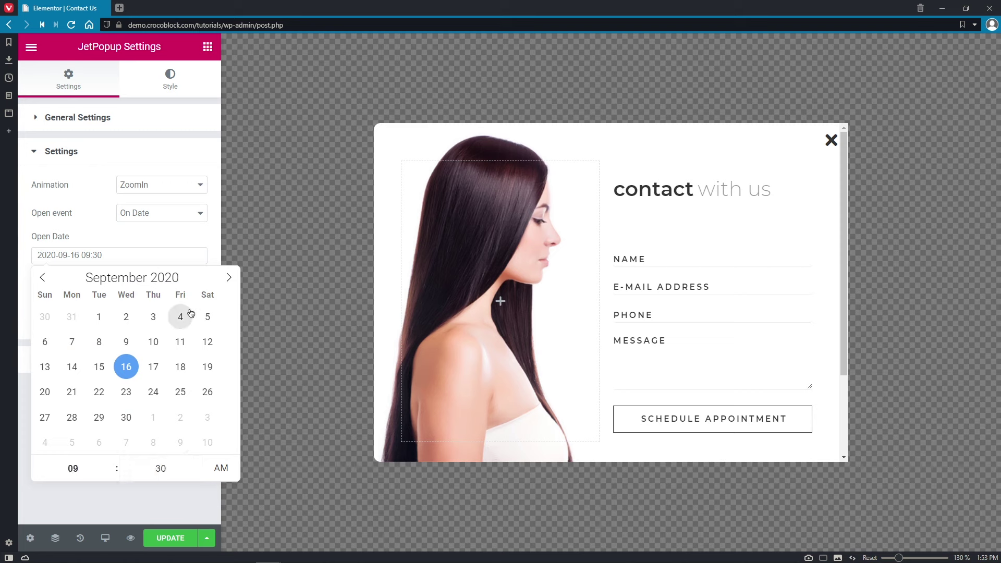
{"action": "left_click", "coordinate": [192, 241]}
{"action": "left_click", "coordinate": [193, 213]}
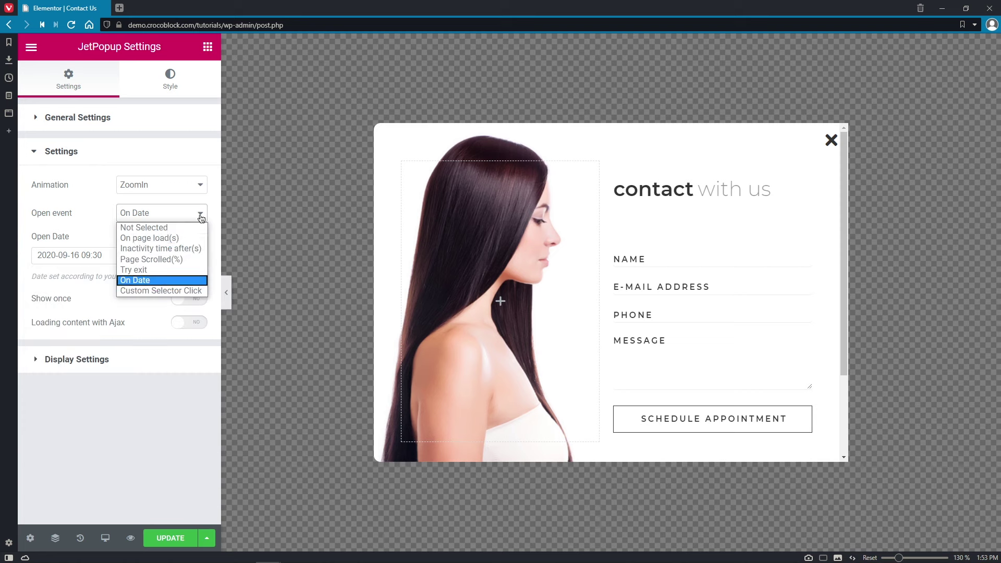
{"action": "left_click", "coordinate": [192, 292]}
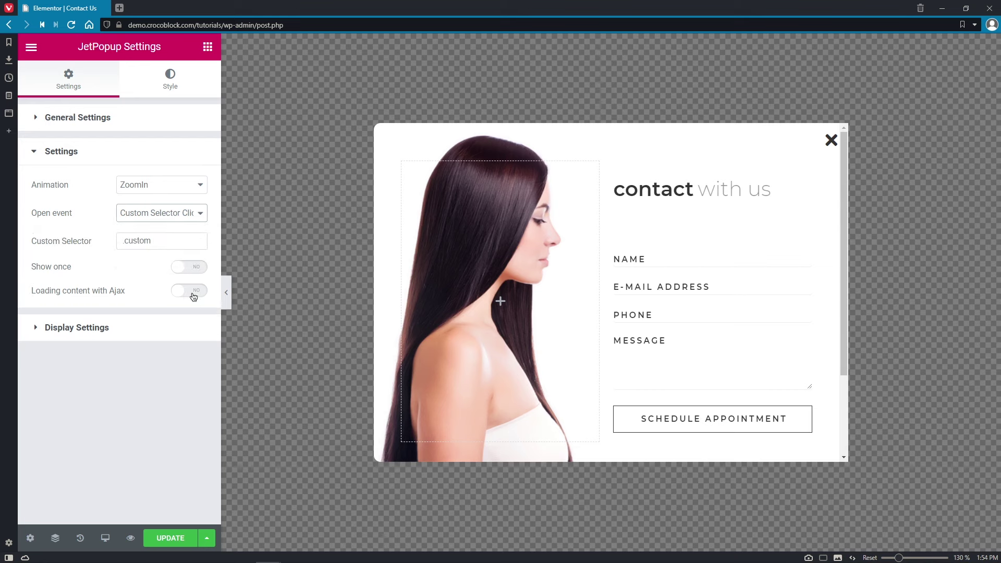
{"action": "left_click", "coordinate": [119, 9]}
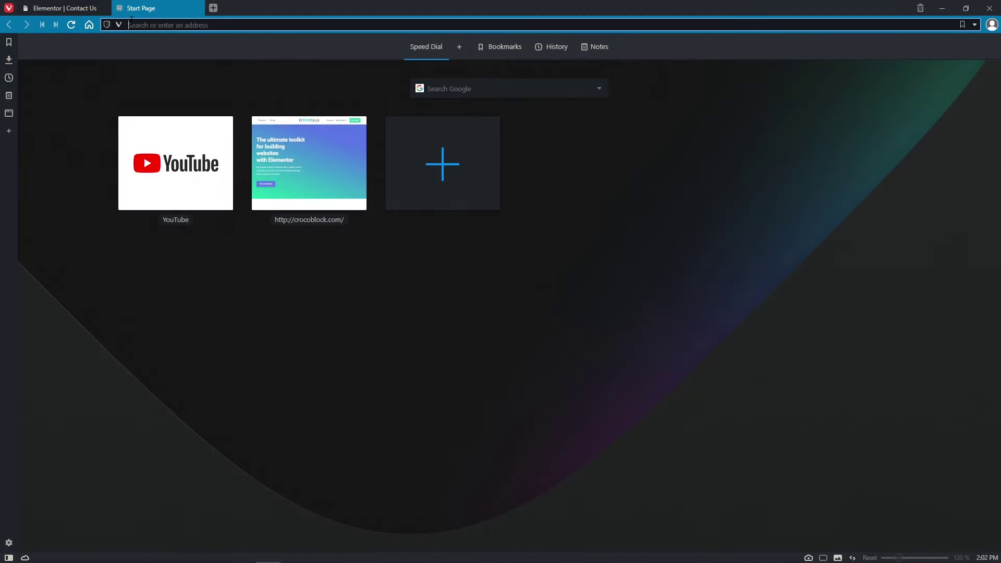
- Load the Frizory site, copy the jet-headline__label class of the clients-service phone label, and return to the editor
{"action": "right_click", "coordinate": [132, 23]}
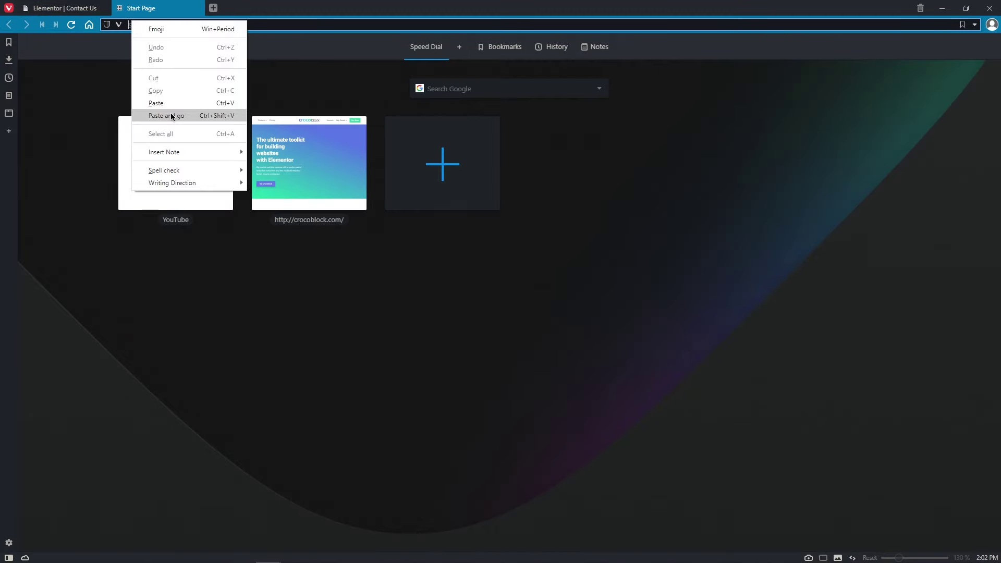
{"action": "left_click", "coordinate": [166, 116]}
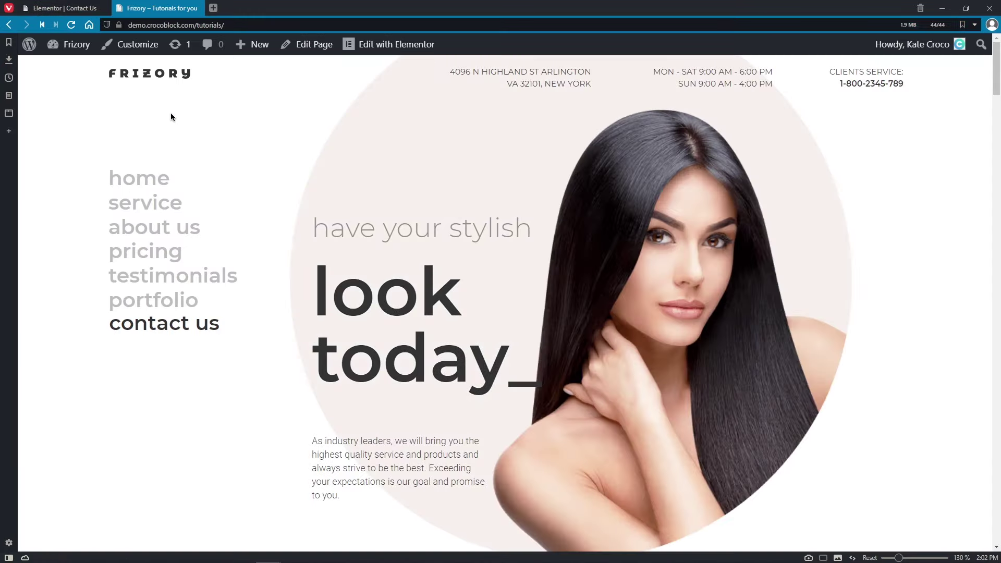
{"action": "right_click", "coordinate": [870, 79]}
{"action": "left_click", "coordinate": [884, 234]}
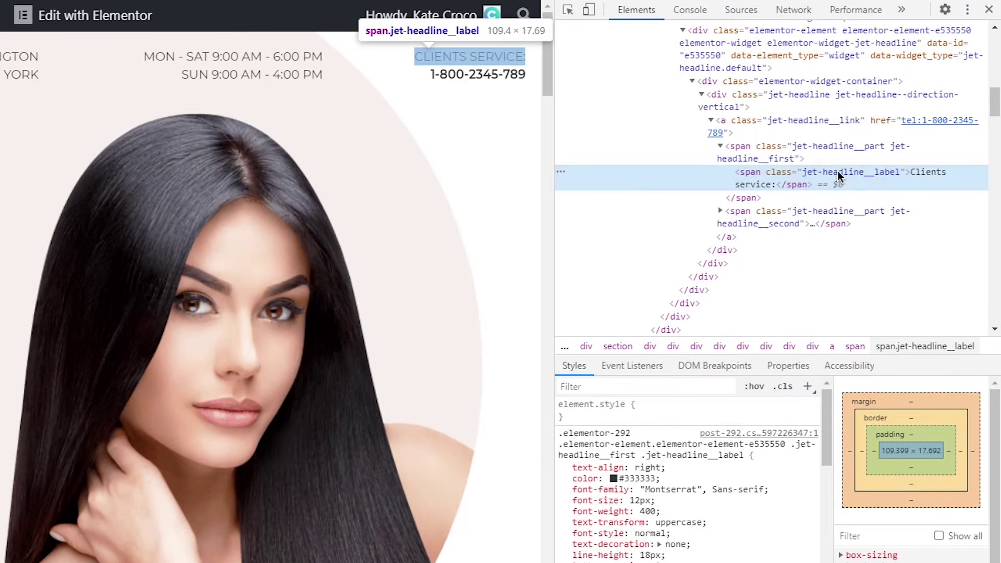
{"action": "double_click", "coordinate": [840, 176]}
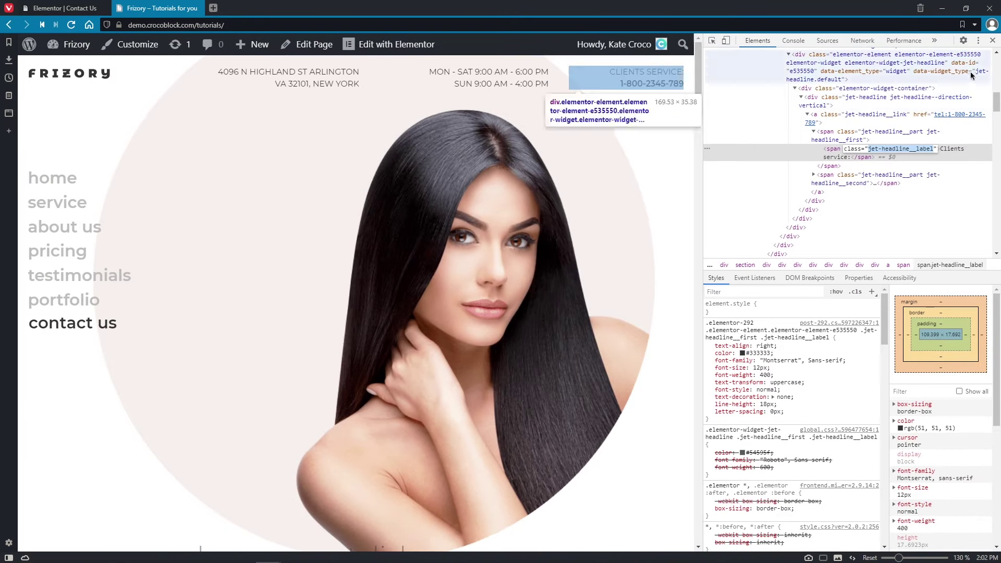
{"action": "left_click", "coordinate": [992, 40]}
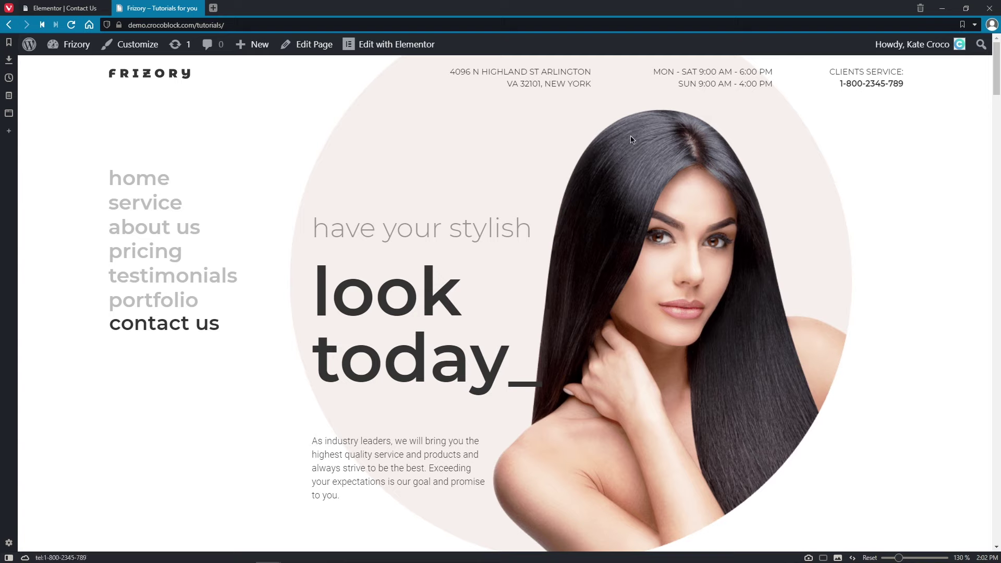
{"action": "left_click", "coordinate": [50, 11]}
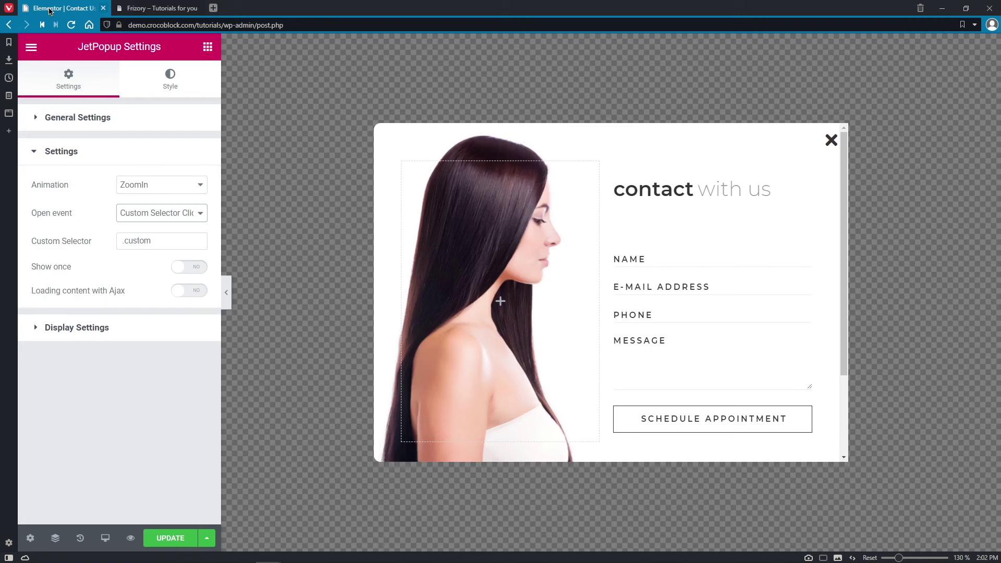
- Paste jet-headline__label as the custom selector, enable Ajax loading with Show once off, and expand Display Settings
{"action": "left_click_drag", "start_coordinate": [154, 240], "coordinate": [125, 240]}
{"action": "type", "text": ".jet-headline__label"}
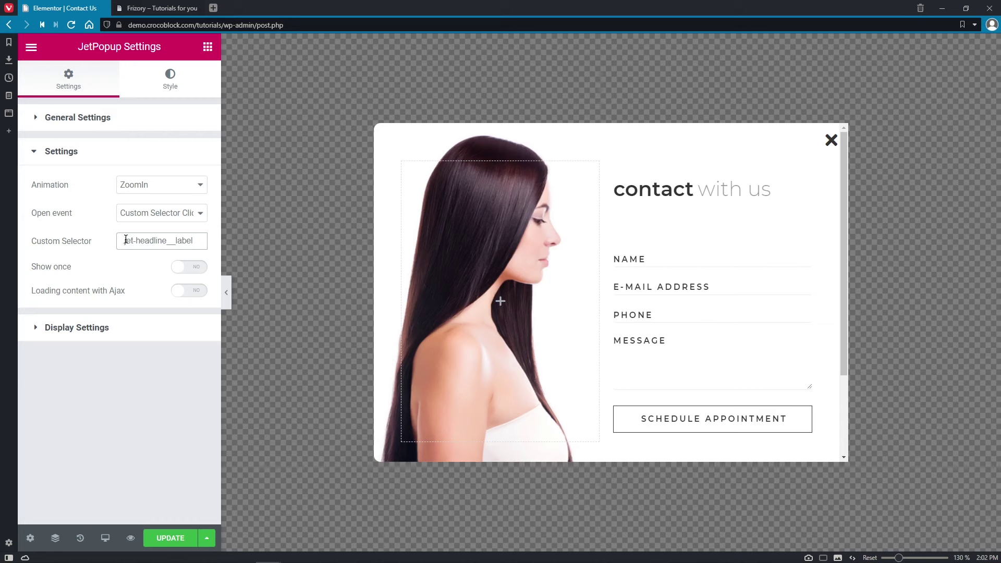
{"action": "left_click", "coordinate": [206, 268]}
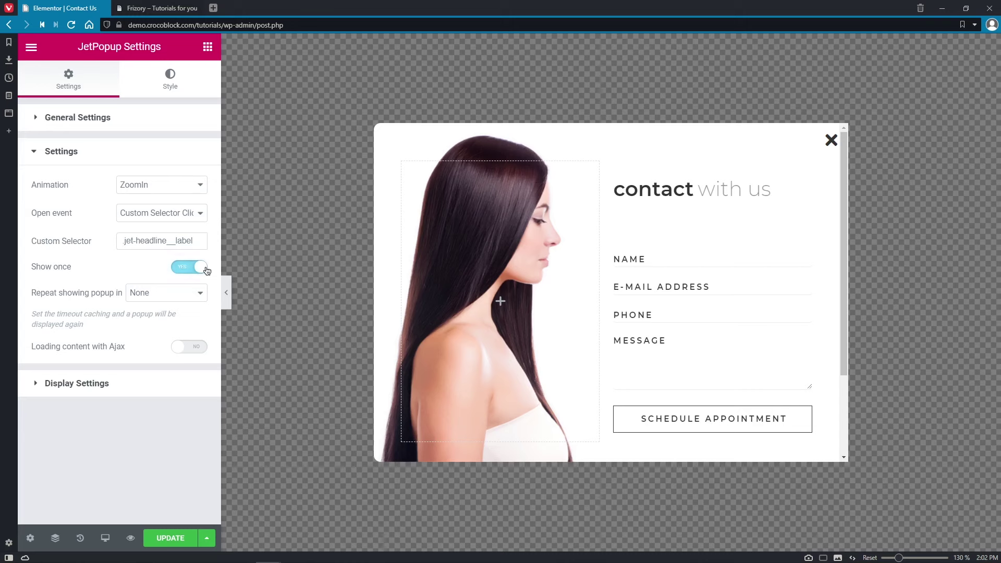
{"action": "left_click", "coordinate": [202, 292]}
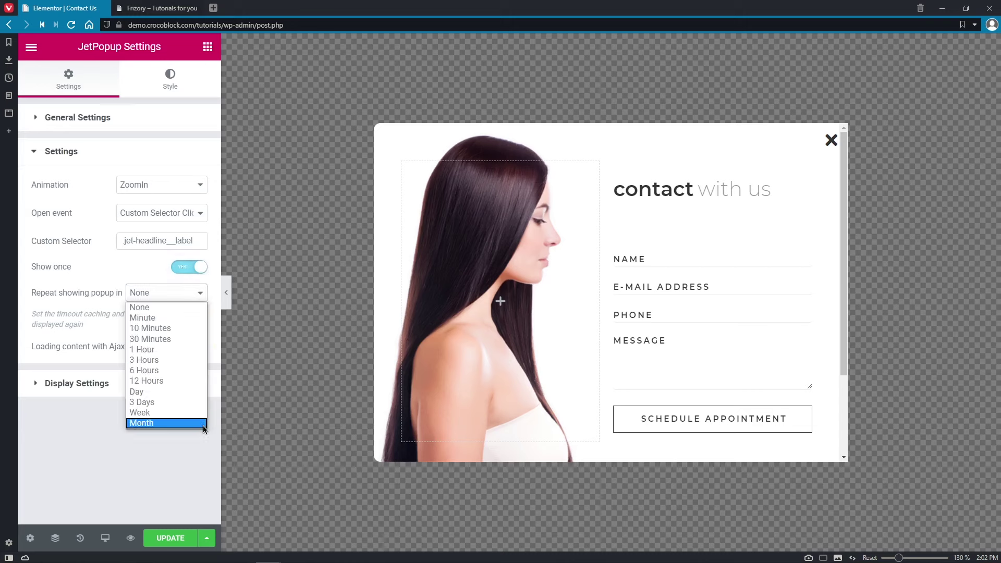
{"action": "left_click", "coordinate": [201, 294]}
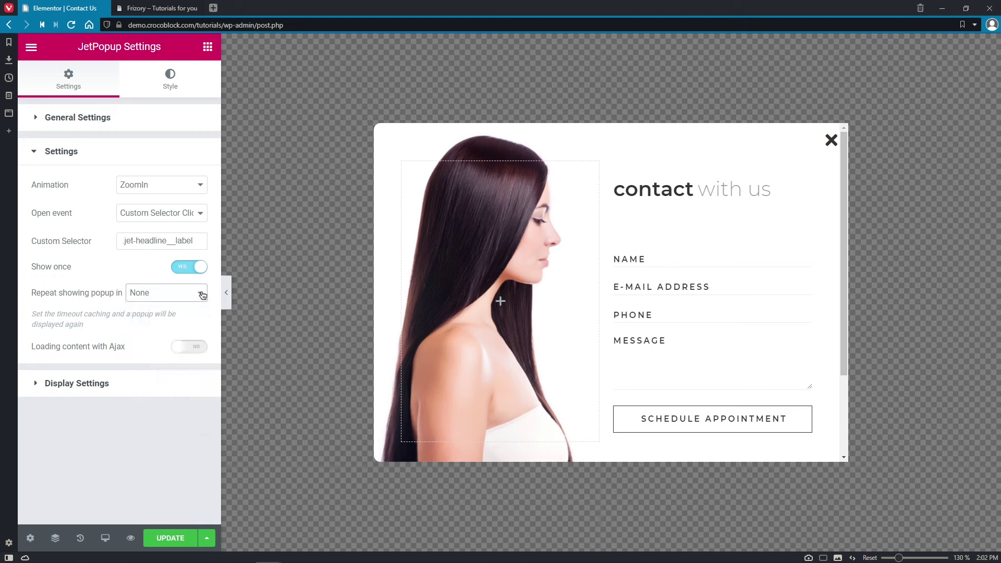
{"action": "left_click", "coordinate": [194, 347]}
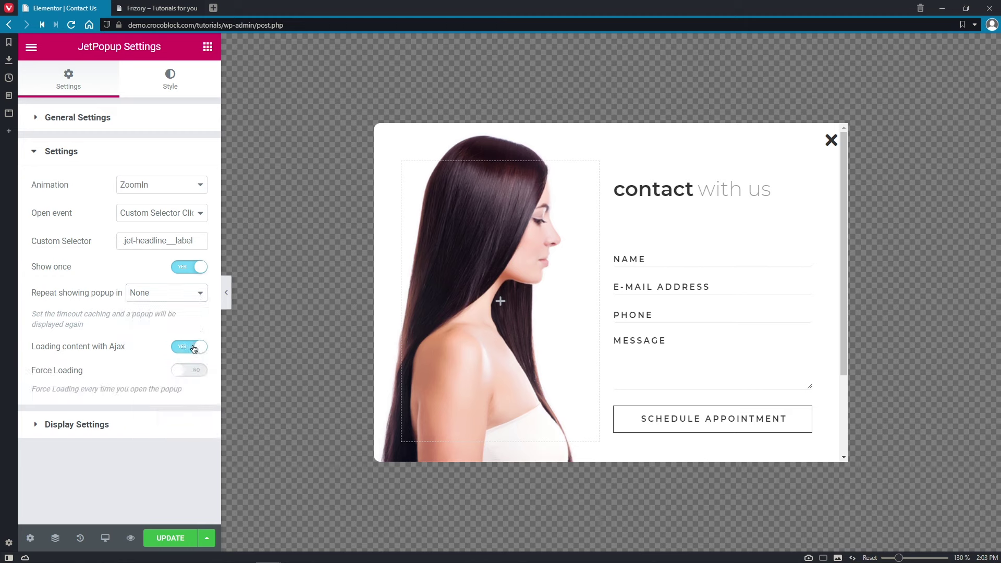
{"action": "left_click", "coordinate": [182, 269]}
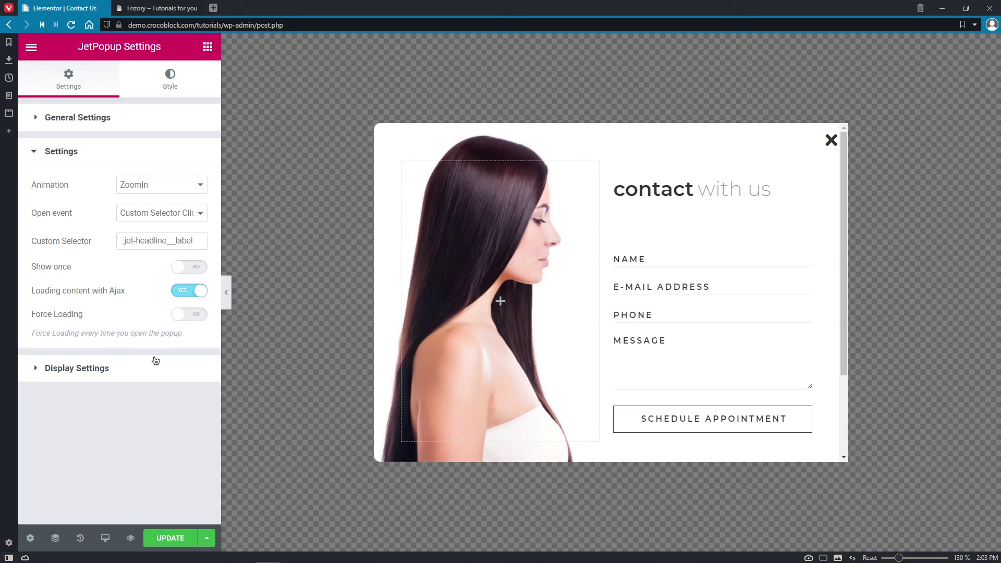
{"action": "left_click", "coordinate": [125, 369]}
{"action": "left_click", "coordinate": [173, 219]}
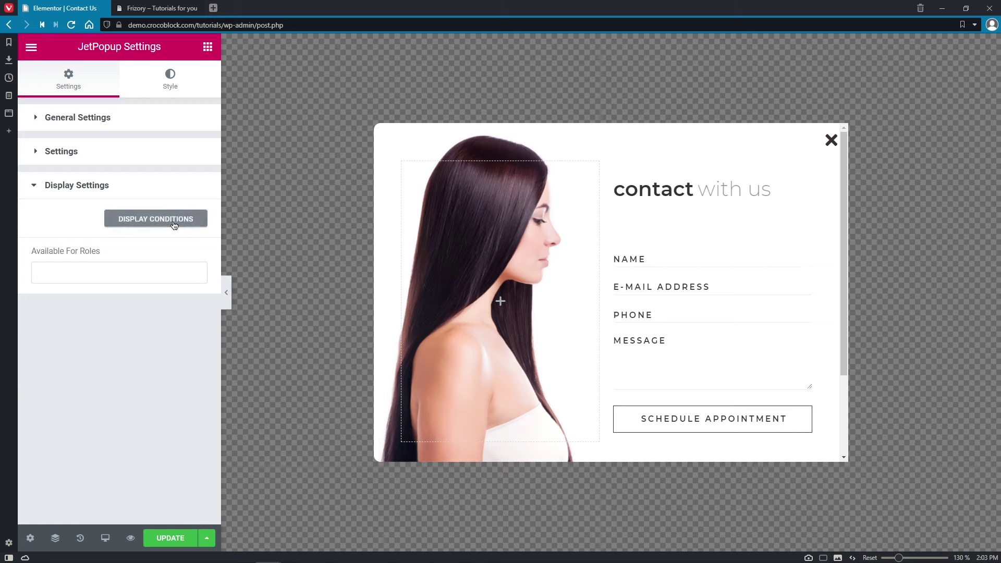
- Add an Include > Singular > Front Page display condition
{"action": "left_click", "coordinate": [530, 190]}
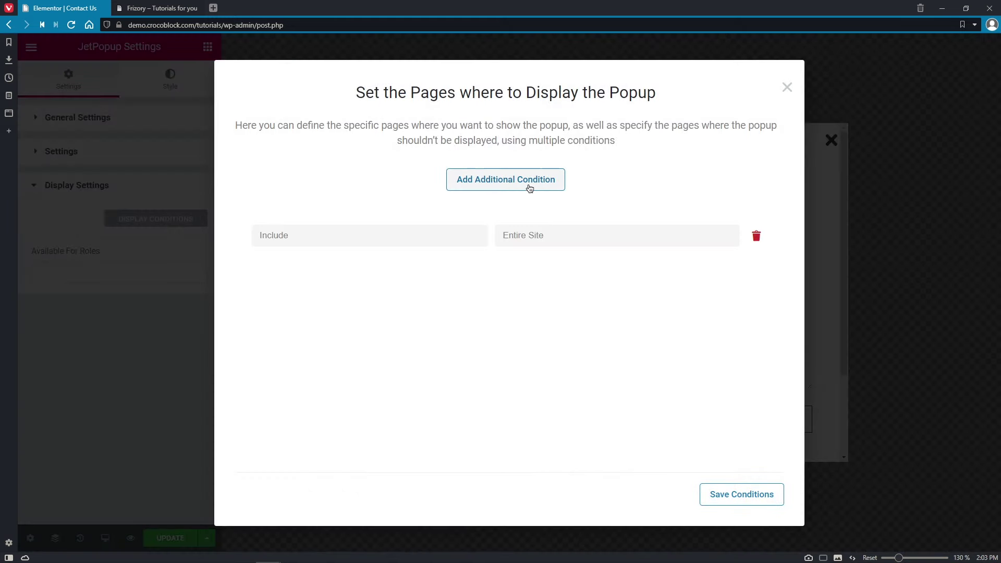
{"action": "left_click", "coordinate": [467, 236]}
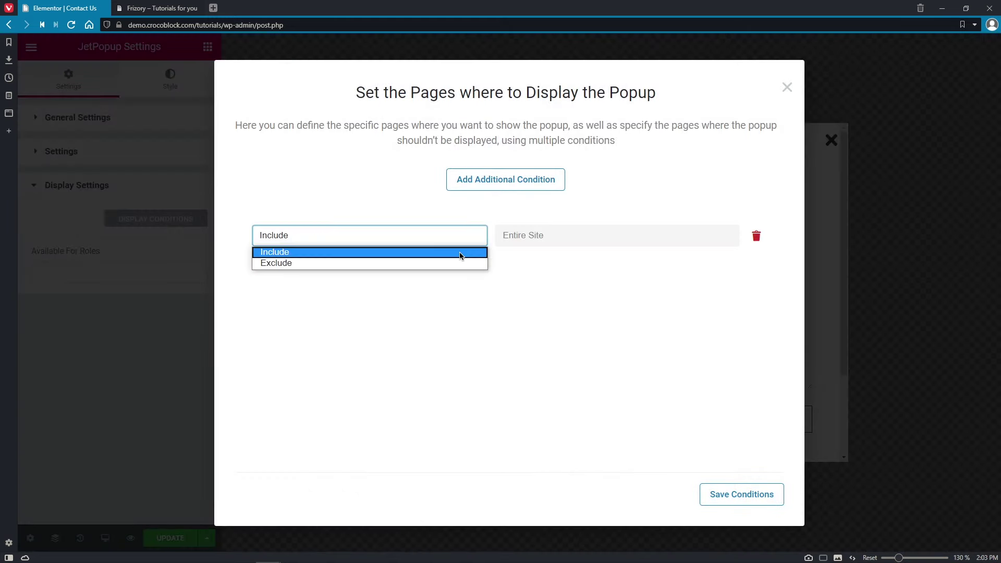
{"action": "left_click", "coordinate": [461, 254]}
{"action": "left_click", "coordinate": [533, 235]}
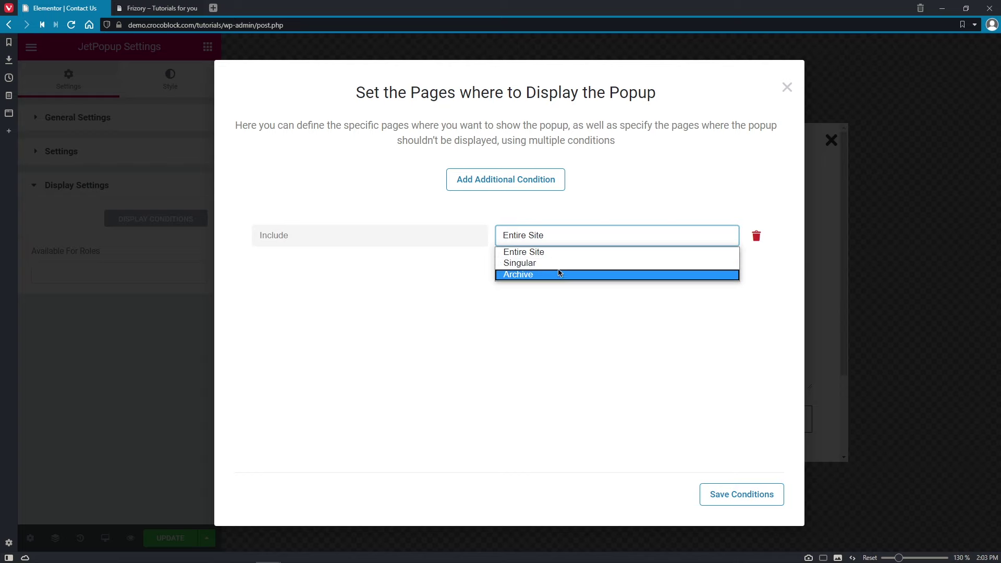
{"action": "left_click", "coordinate": [559, 262]}
{"action": "left_click", "coordinate": [607, 237]}
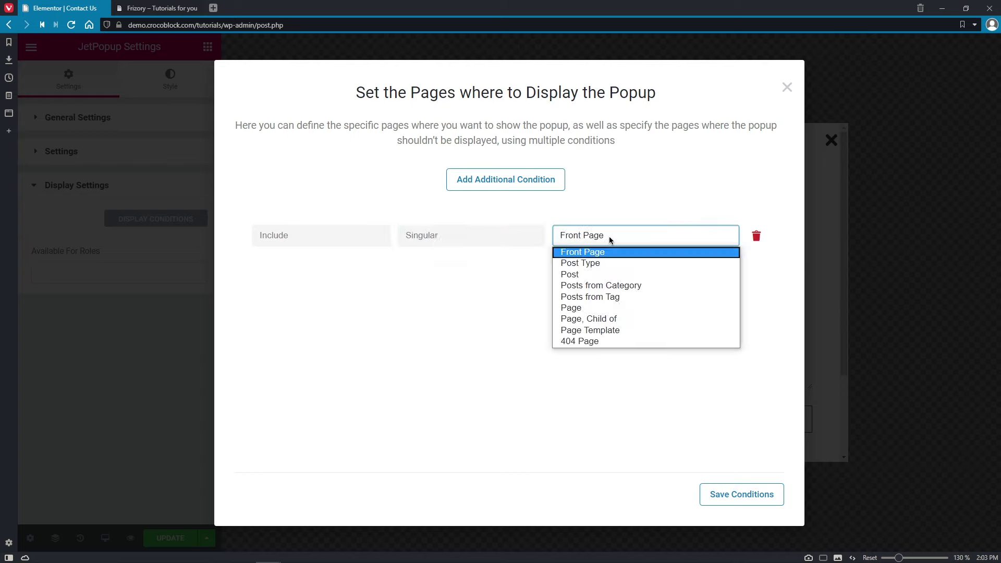
{"action": "left_click", "coordinate": [620, 253]}
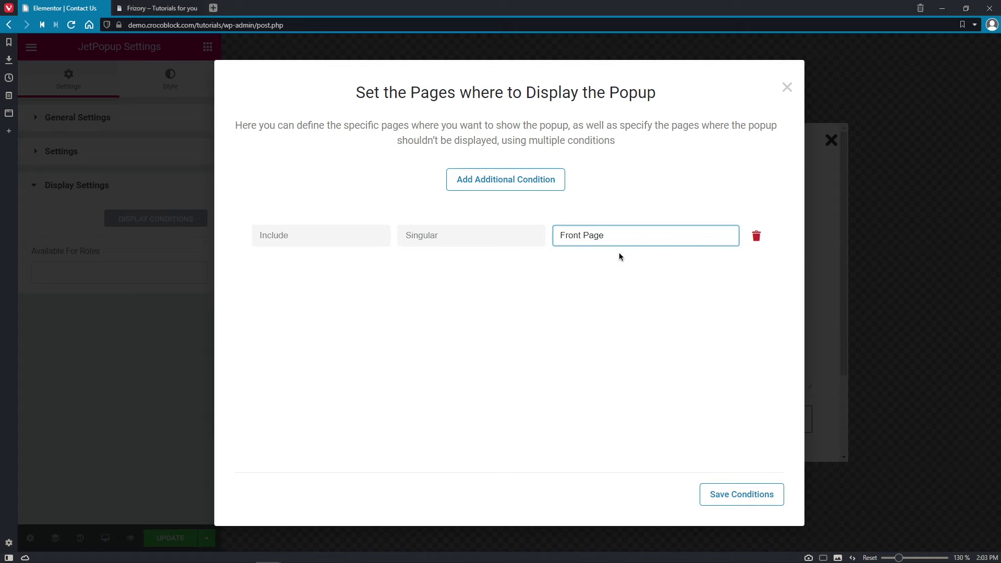
- Delete an extra Entire Site condition, save the display conditions and update the popup
{"action": "left_click", "coordinate": [479, 189]}
{"action": "left_click", "coordinate": [522, 233]}
{"action": "left_click", "coordinate": [524, 252]}
{"action": "left_click", "coordinate": [756, 238]}
{"action": "left_click", "coordinate": [759, 496]}
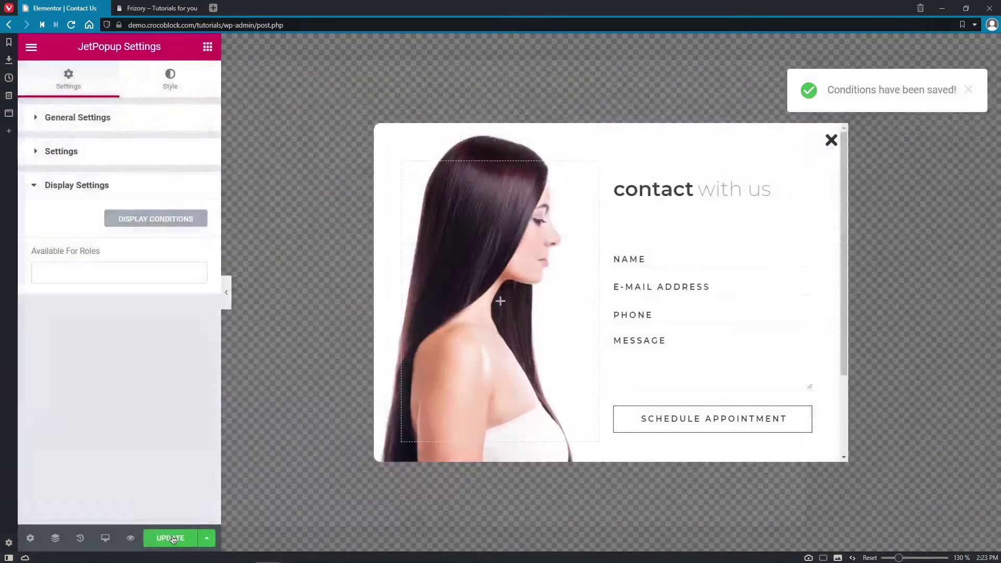
{"action": "left_click", "coordinate": [173, 538]}
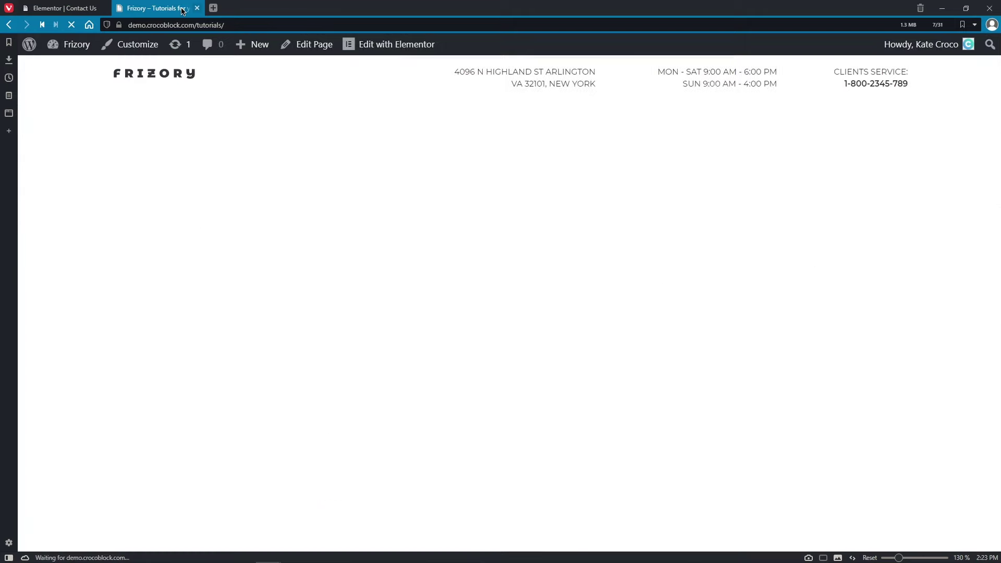
- On the Frizory tab, trigger the popup via CLIENTS SERVICE, close it, and open Home in Elementor
{"action": "left_click", "coordinate": [182, 9]}
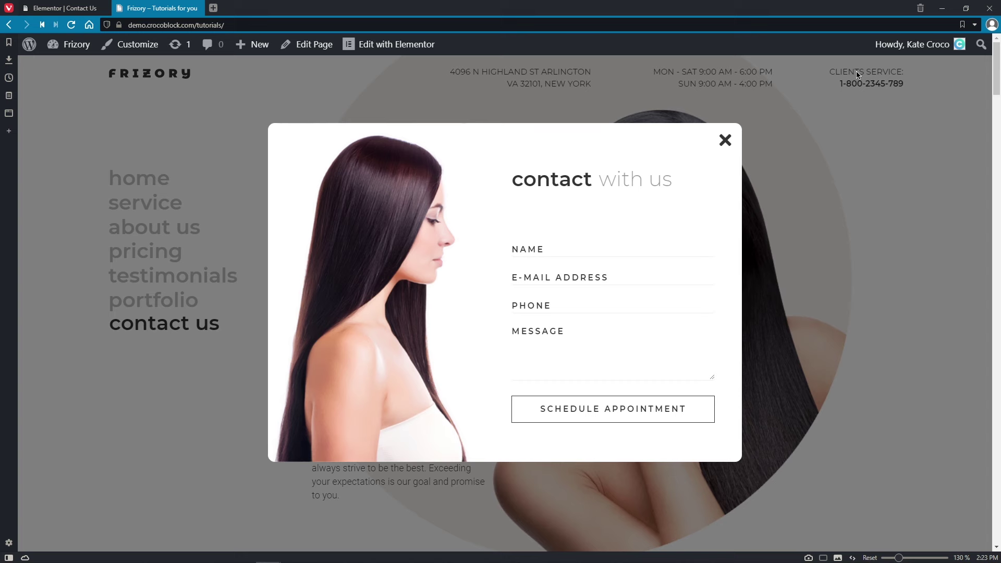
{"action": "left_click", "coordinate": [726, 141]}
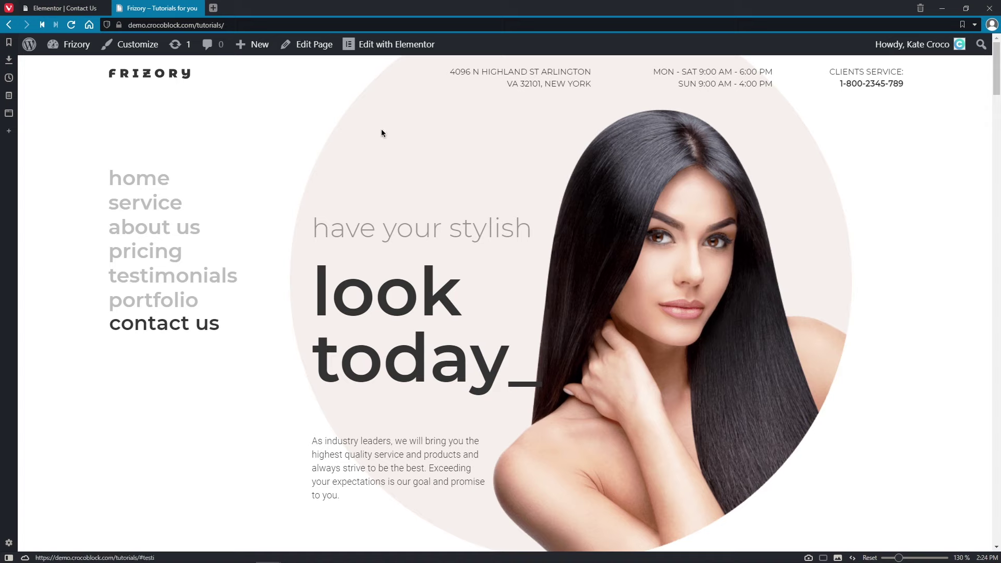
{"action": "left_click", "coordinate": [385, 48]}
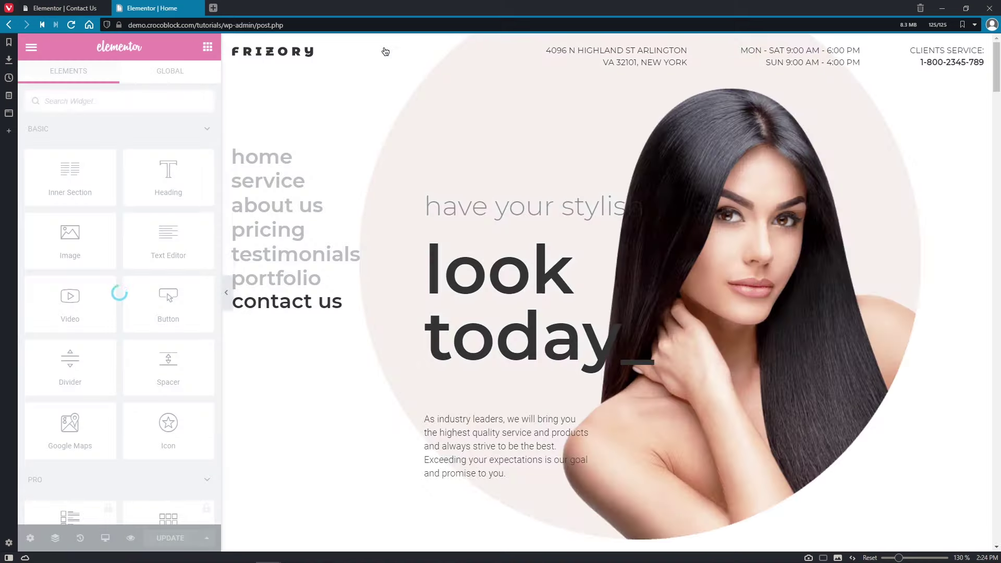
- Attach the Contact Us popup to the contact us button with a Click On Button trigger, save, and preview
{"action": "left_click", "coordinate": [352, 309]}
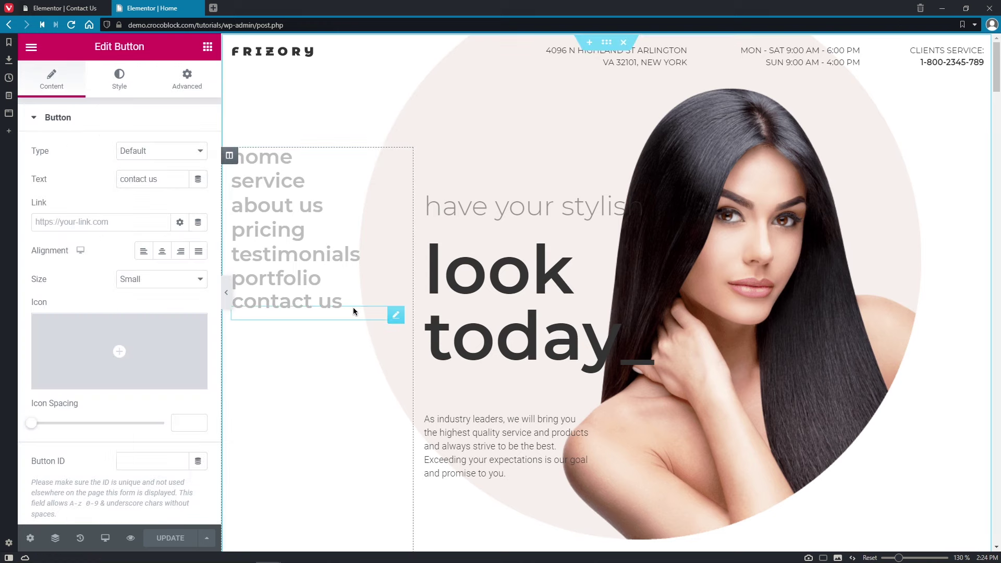
{"action": "left_click", "coordinate": [193, 85]}
{"action": "left_click", "coordinate": [195, 117]}
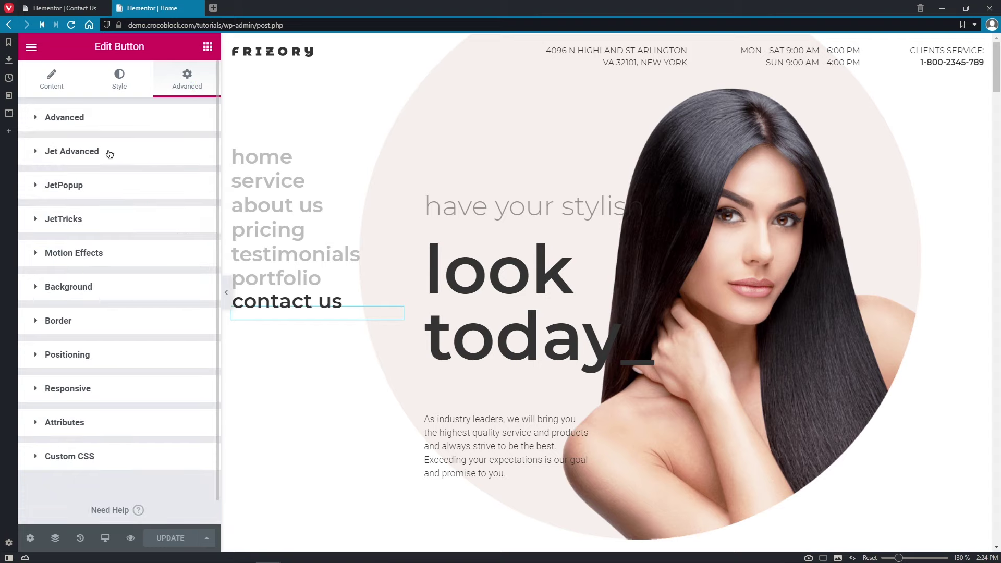
{"action": "left_click", "coordinate": [109, 194]}
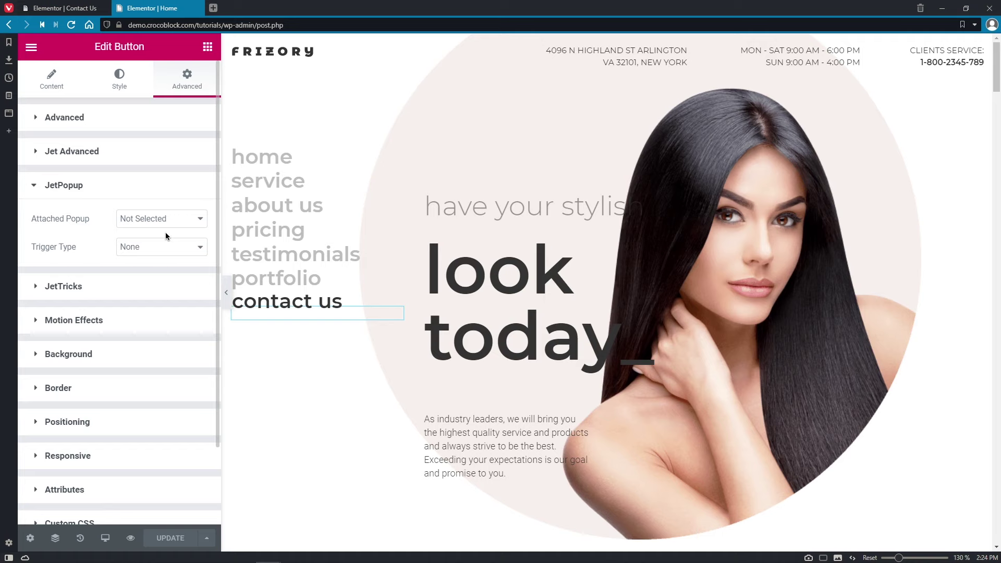
{"action": "left_click", "coordinate": [192, 223]}
{"action": "left_click", "coordinate": [191, 244]}
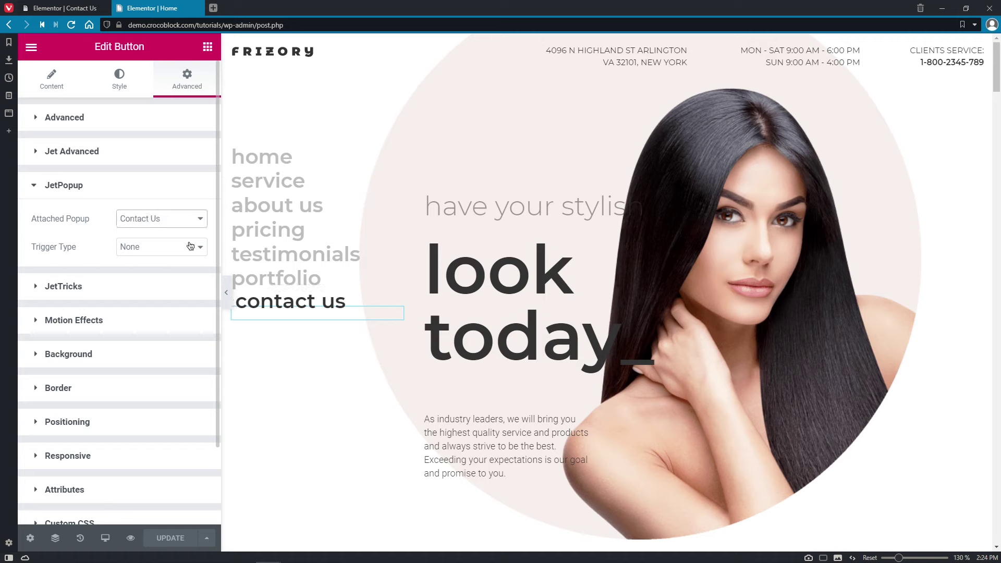
{"action": "left_click", "coordinate": [198, 252]}
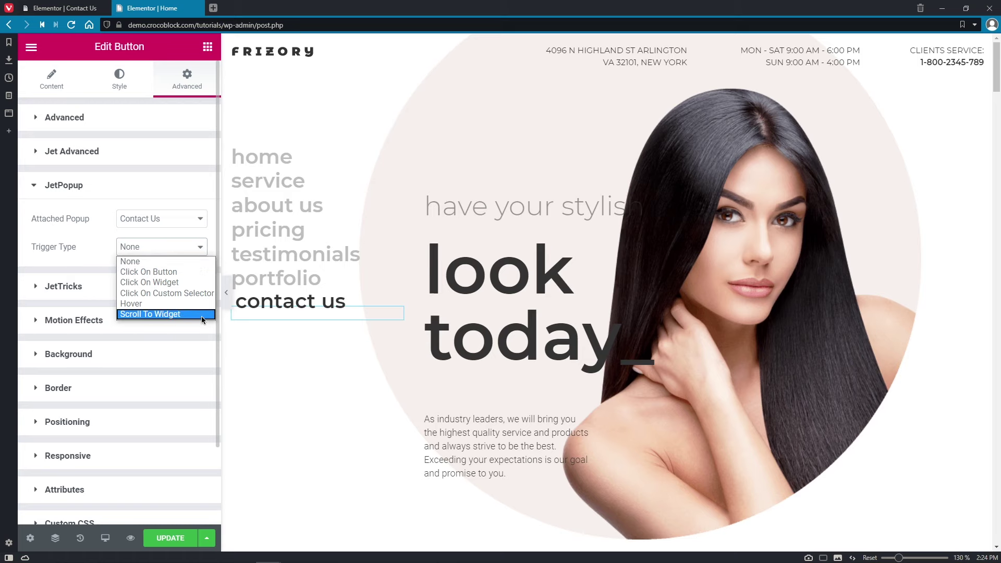
{"action": "left_click", "coordinate": [194, 272]}
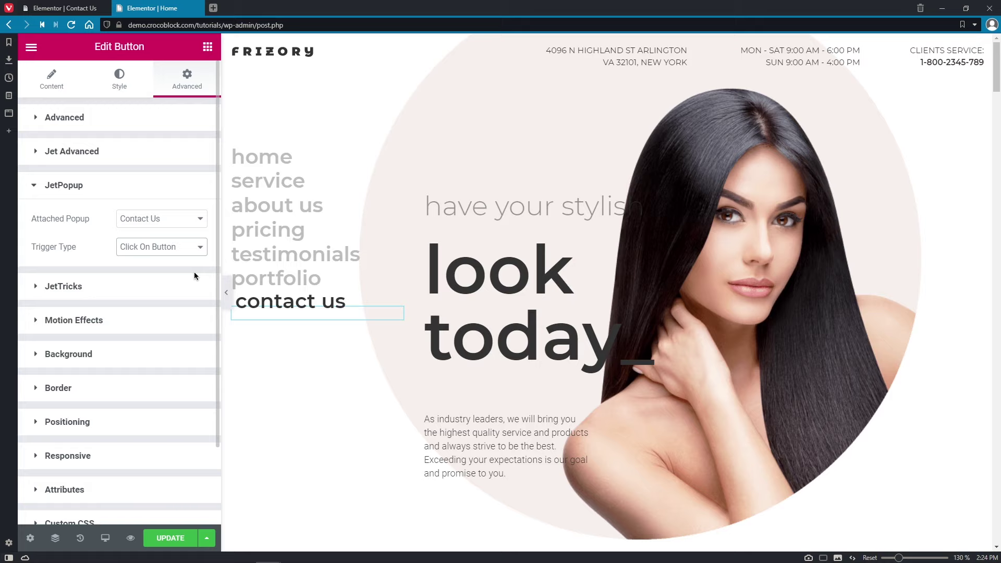
{"action": "left_click", "coordinate": [188, 538]}
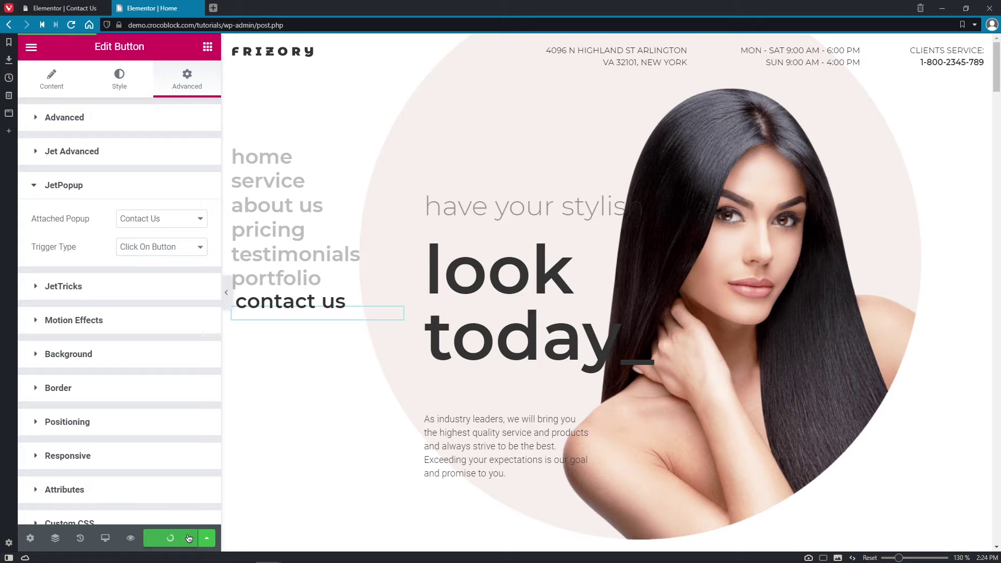
{"action": "left_click", "coordinate": [130, 539]}
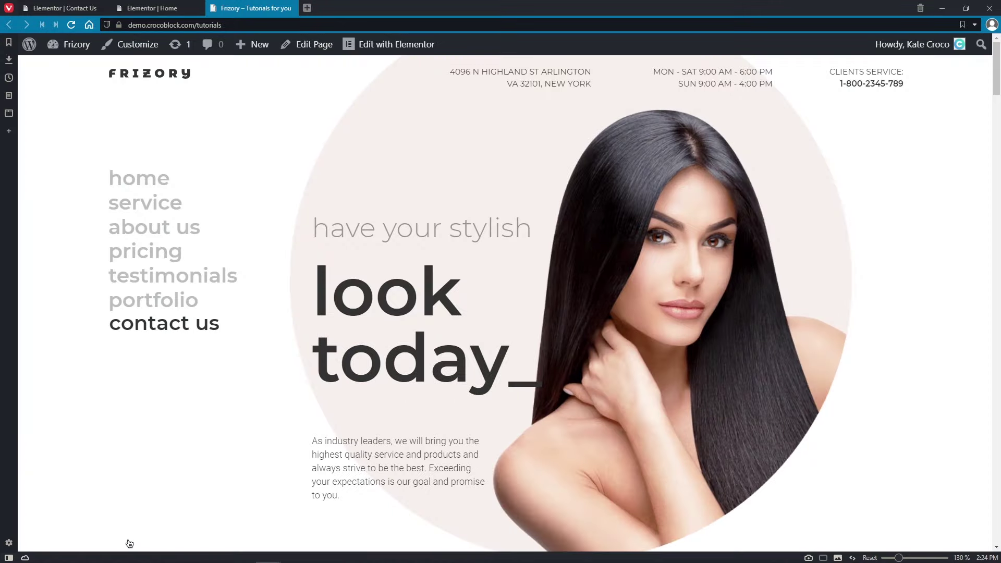
- Open and close the Contact Us popup on desktop, then in the tablet device view
{"action": "left_click", "coordinate": [218, 326]}
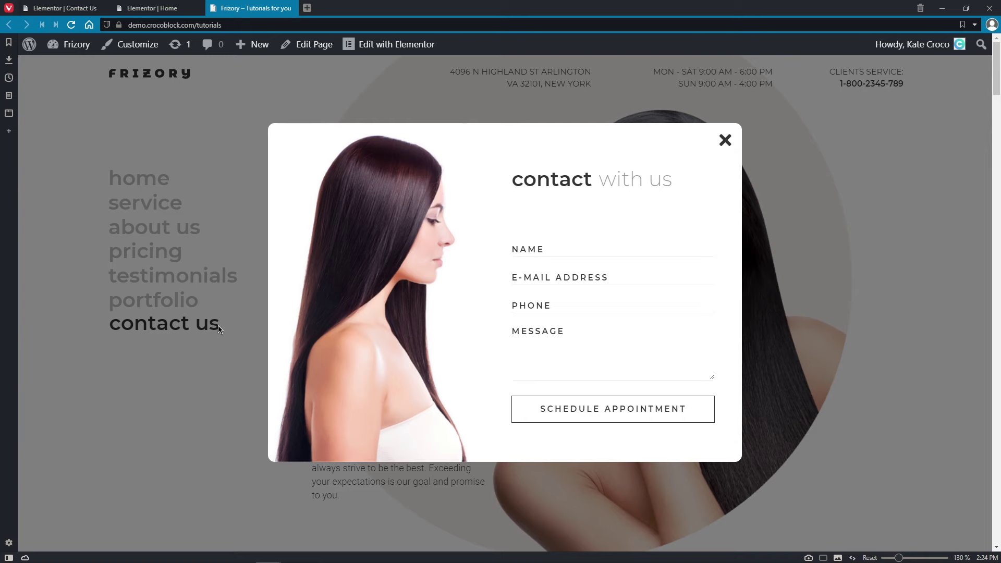
{"action": "left_click", "coordinate": [725, 140]}
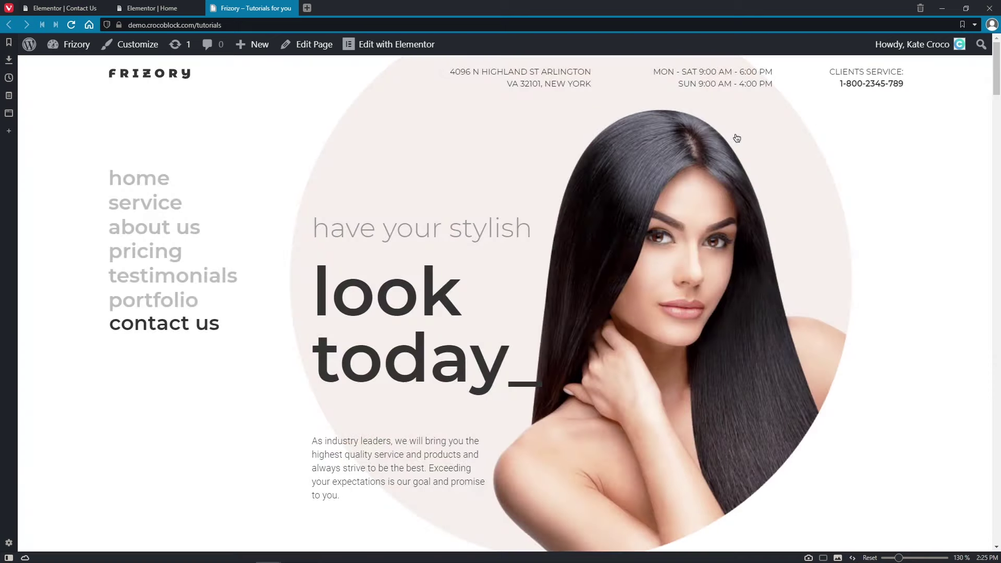
{"action": "key", "text": "ctrl+shift+i"}
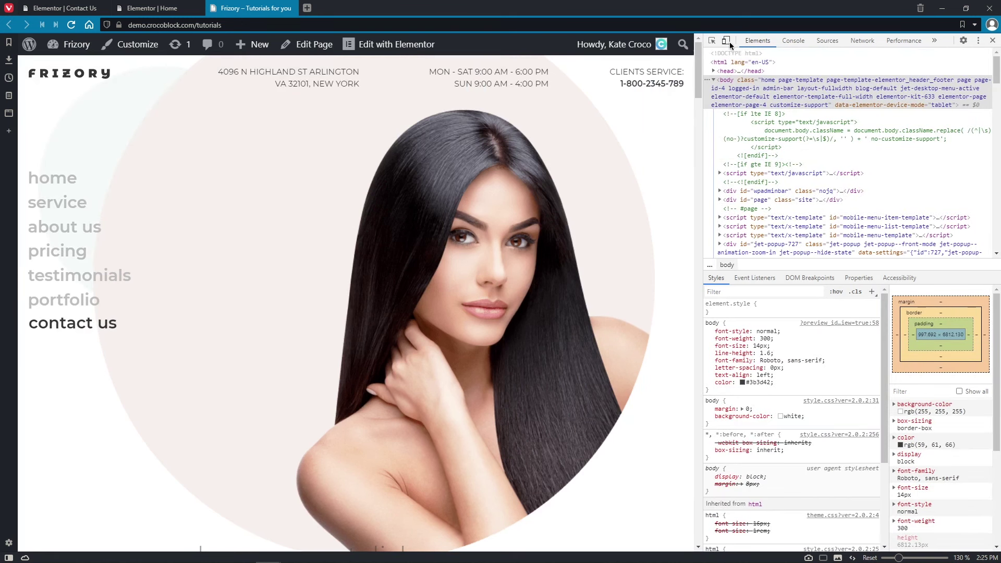
{"action": "left_click", "coordinate": [726, 41]}
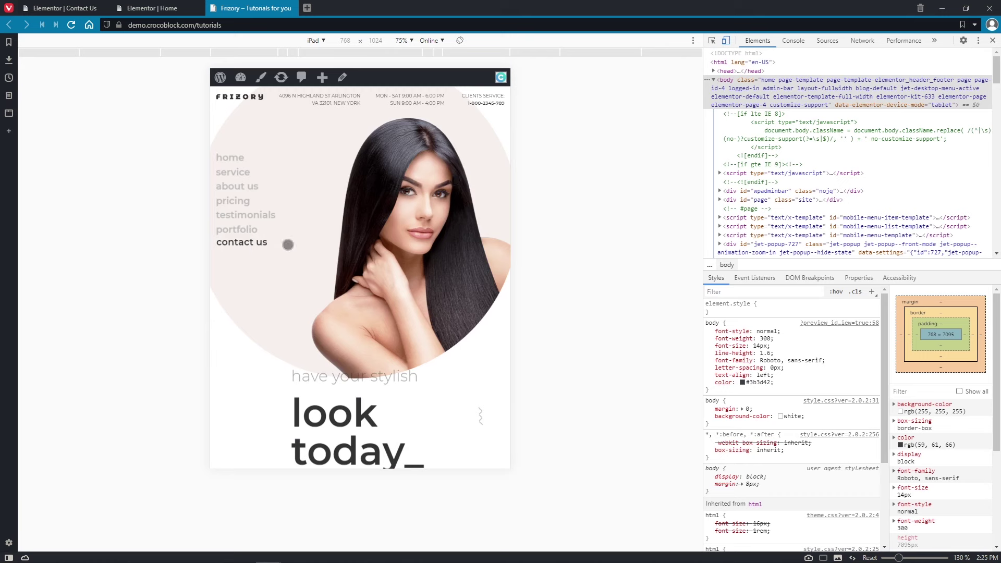
{"action": "left_click", "coordinate": [263, 242]}
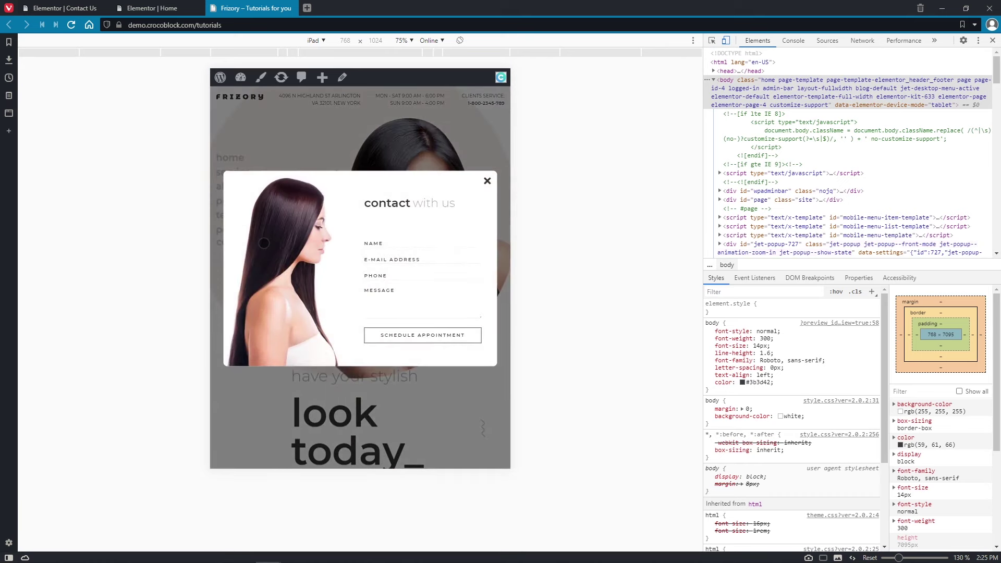
{"action": "left_click", "coordinate": [487, 181]}
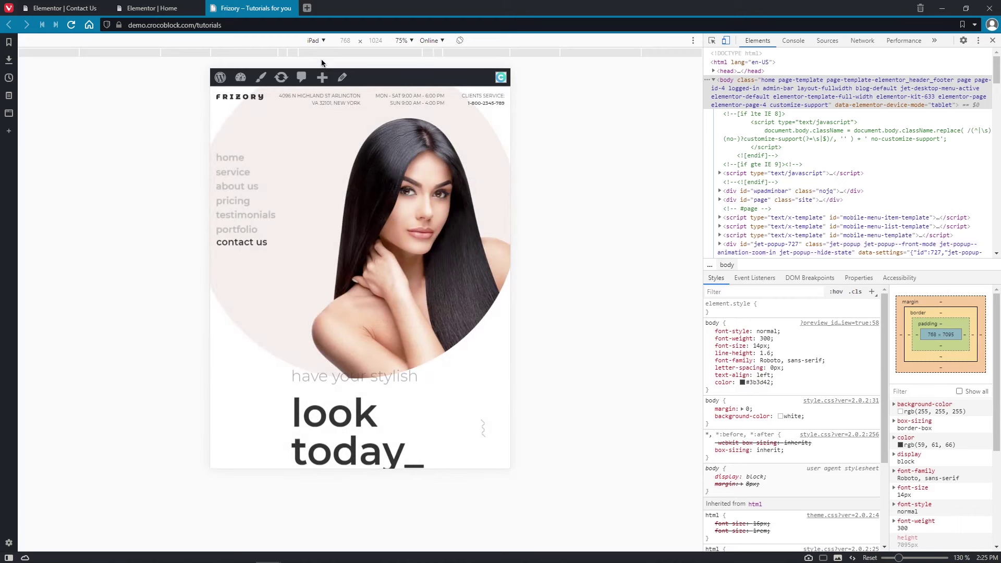
- In iPhone 6/7/8 emulation, open the popup from the envelope icon, try its fields, and close it
{"action": "left_click", "coordinate": [320, 41]}
{"action": "left_click", "coordinate": [321, 141]}
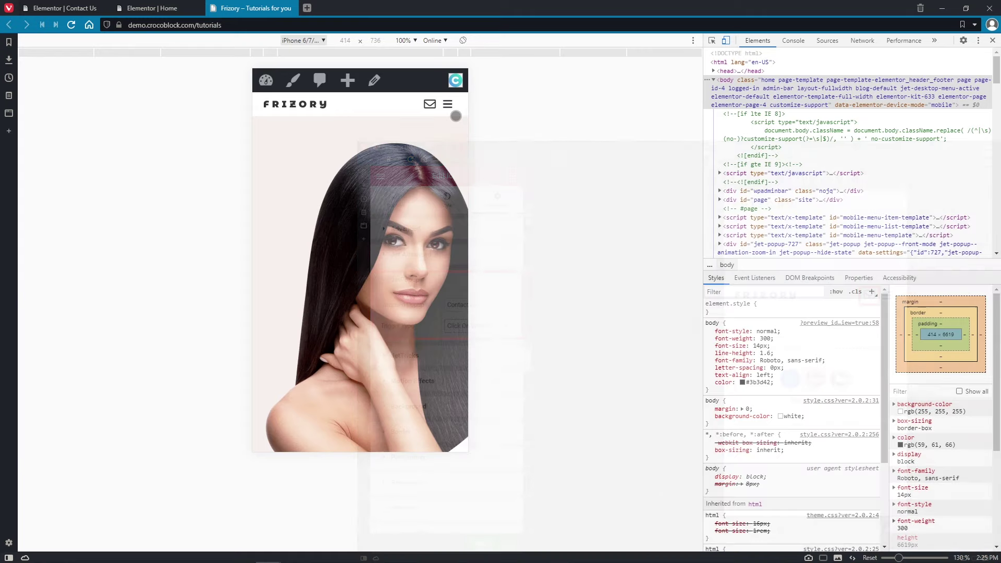
{"action": "left_click", "coordinate": [429, 104]}
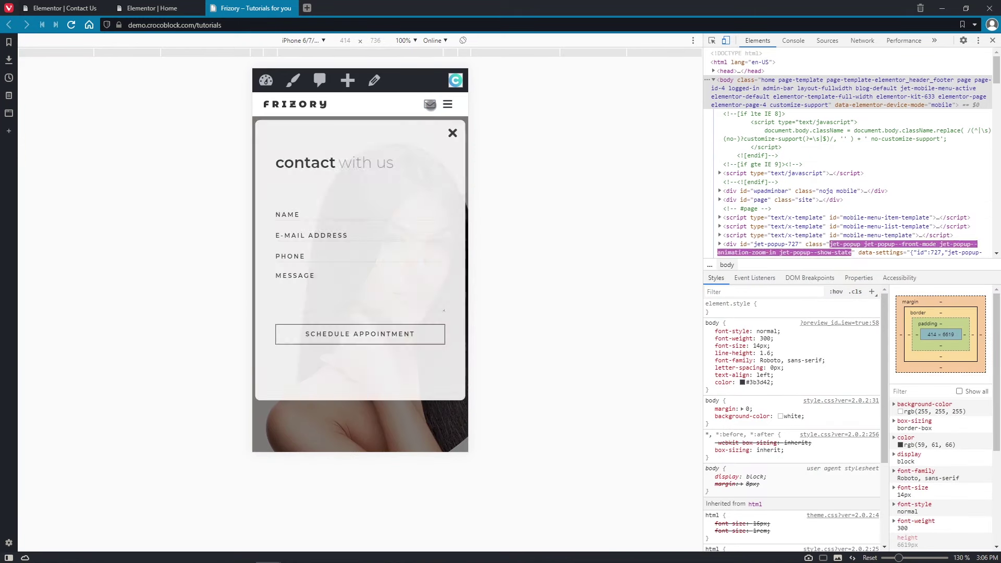
{"action": "left_click", "coordinate": [382, 239]}
{"action": "left_click", "coordinate": [384, 255]}
{"action": "left_click", "coordinate": [380, 277]}
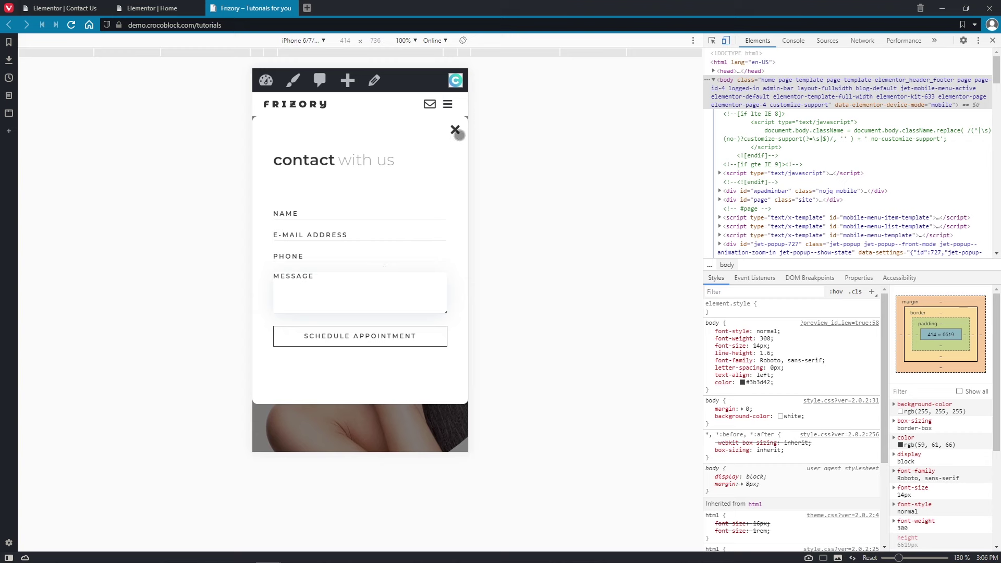
{"action": "left_click", "coordinate": [455, 130]}
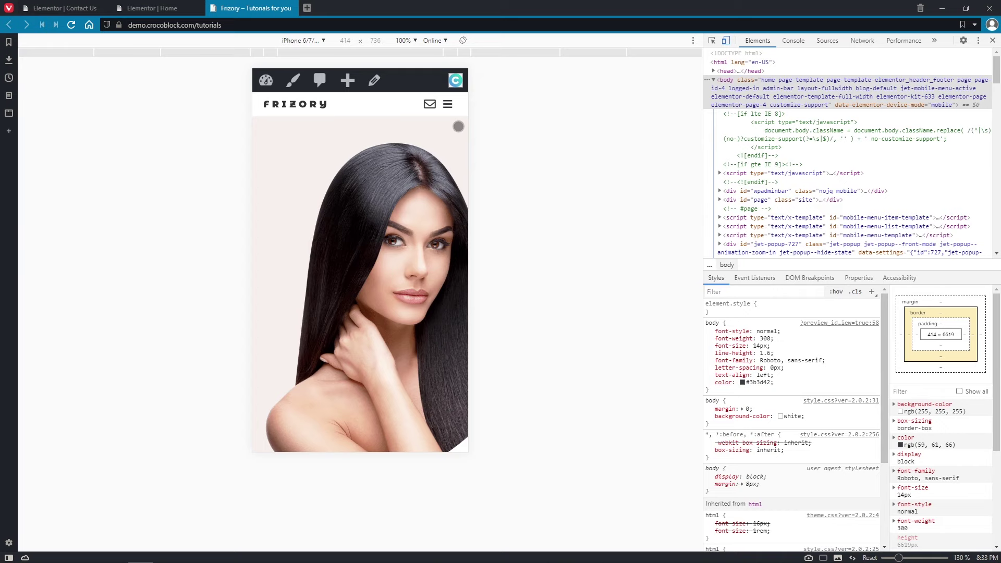
- Close the preview and editor tabs and open the Classic Subscribe popup in Elementor
{"action": "left_click", "coordinate": [290, 8]}
{"action": "left_click", "coordinate": [198, 8]}
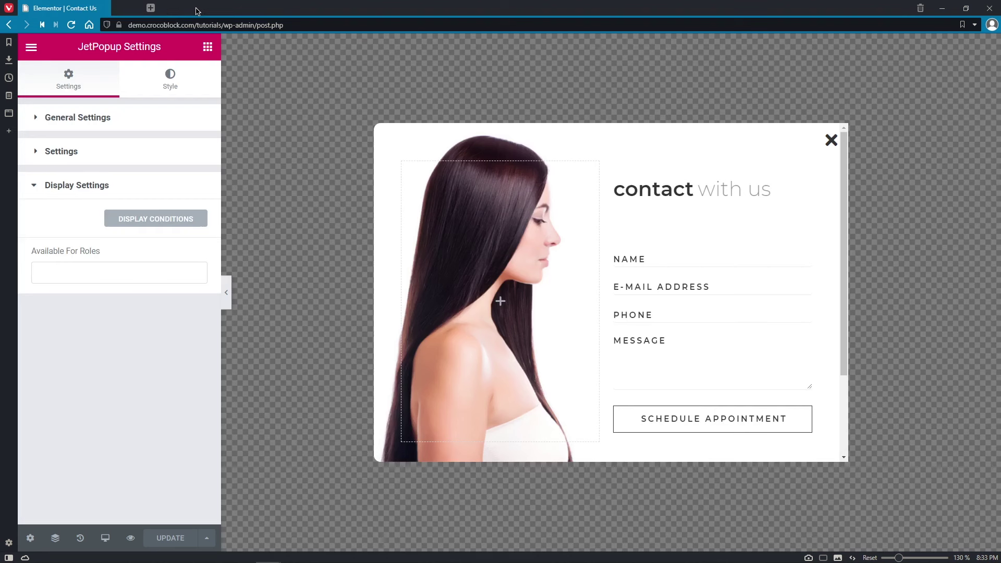
{"action": "left_click", "coordinate": [32, 48]}
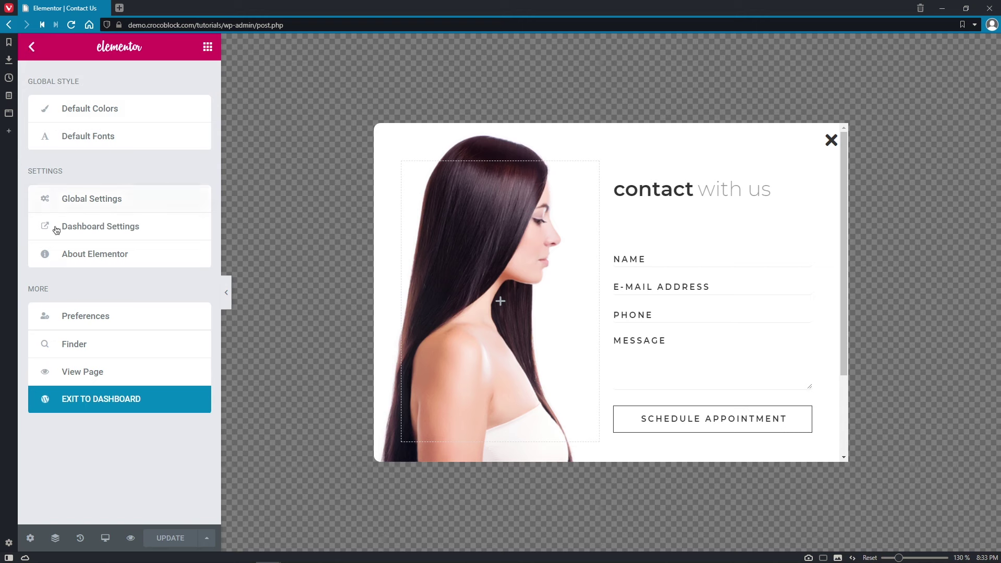
{"action": "left_click", "coordinate": [151, 399]}
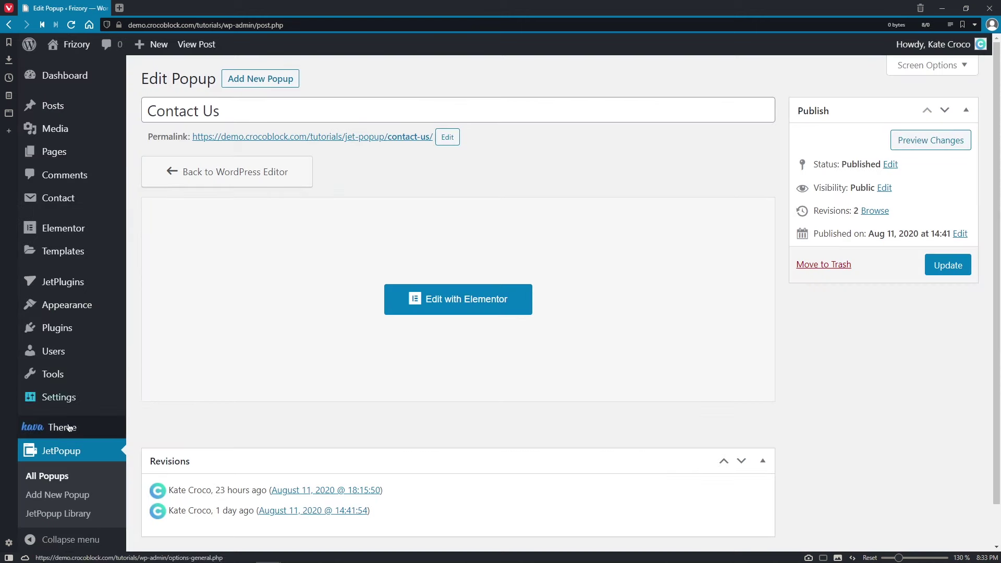
{"action": "left_click", "coordinate": [60, 484]}
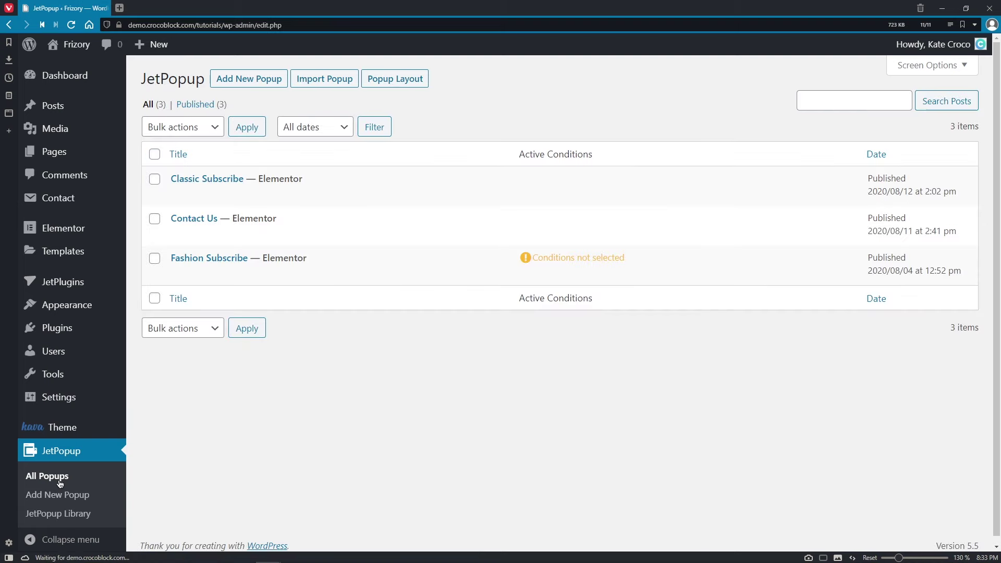
{"action": "left_click", "coordinate": [377, 195]}
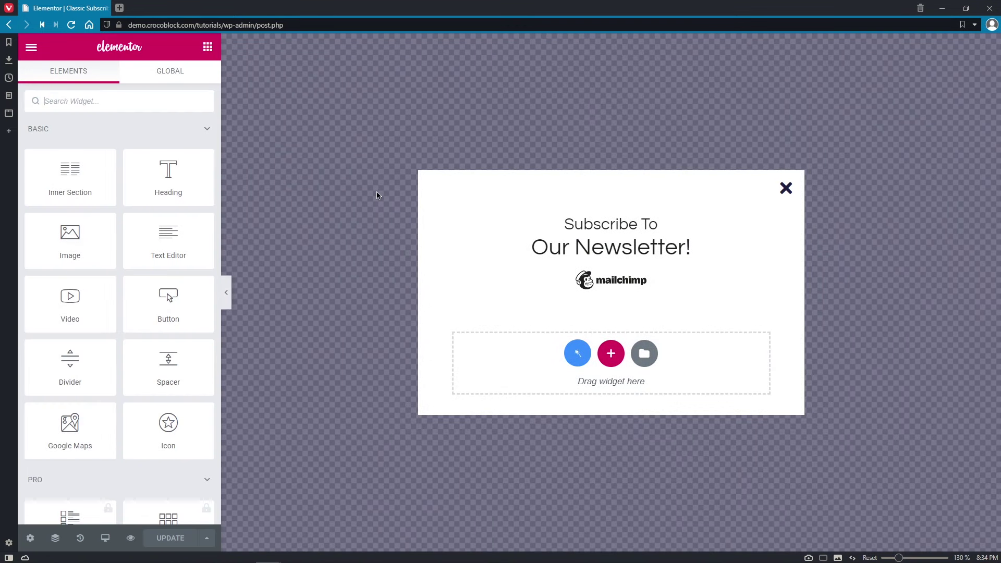
- Review the headline, logo, BounceIn animation, 10% scroll open event and display conditions
{"action": "left_click", "coordinate": [707, 242]}
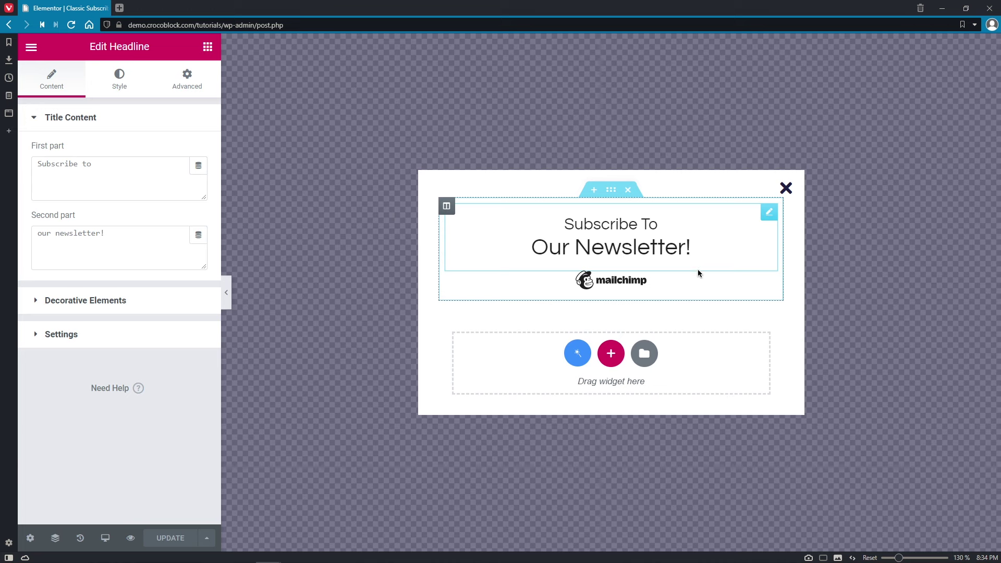
{"action": "left_click", "coordinate": [697, 288]}
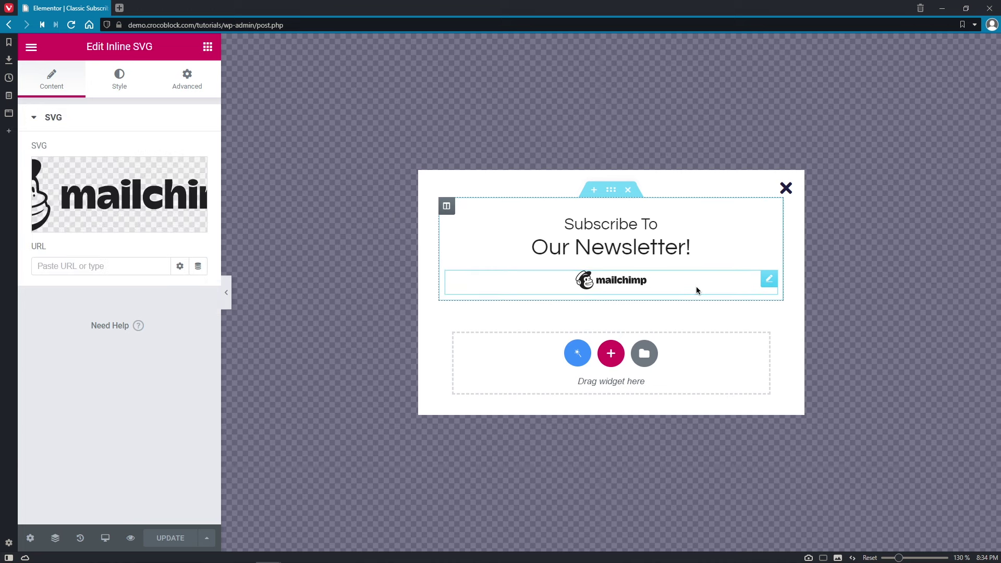
{"action": "left_click", "coordinate": [30, 538]}
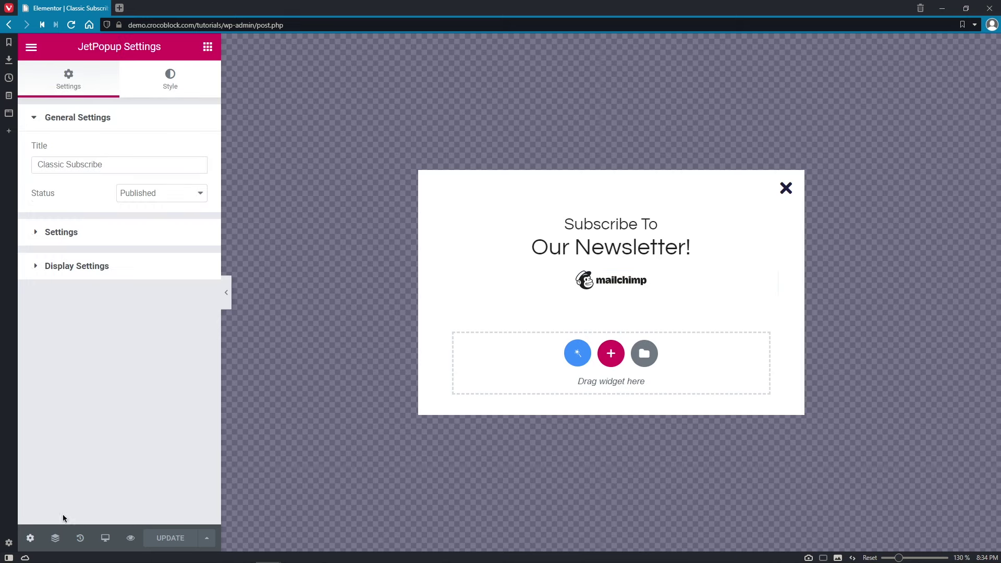
{"action": "left_click", "coordinate": [161, 237]}
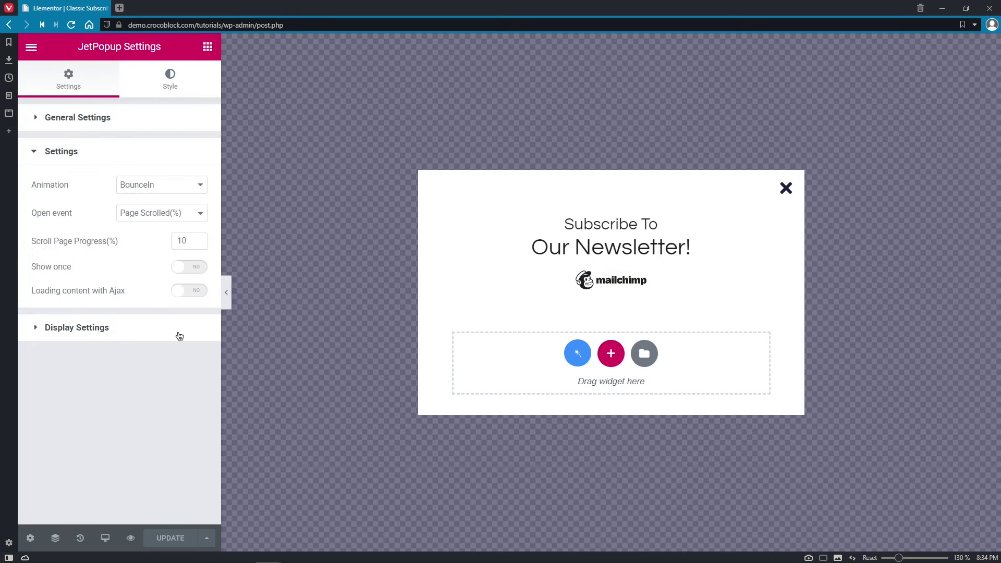
{"action": "left_click", "coordinate": [178, 333]}
{"action": "left_click", "coordinate": [167, 220]}
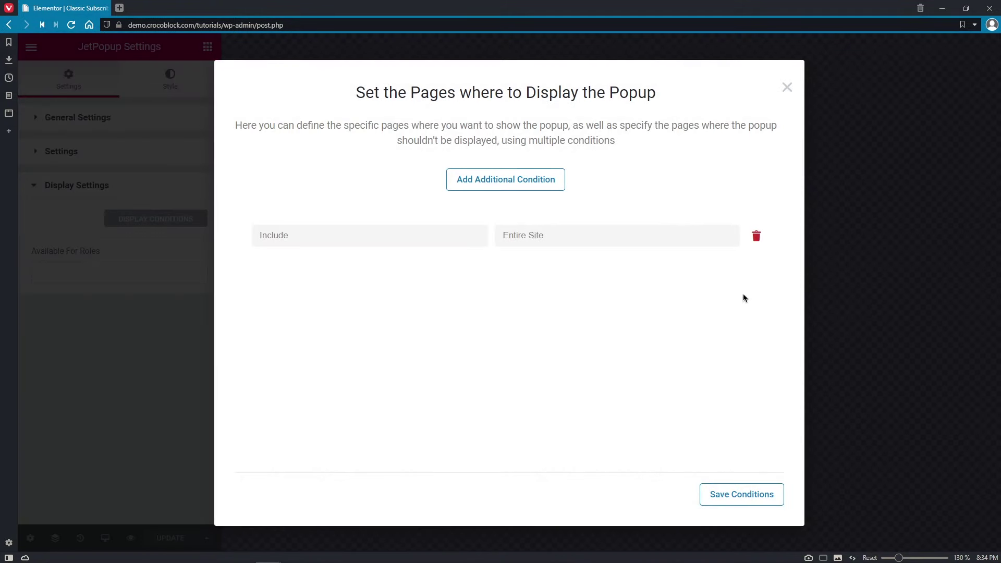
{"action": "left_click", "coordinate": [787, 88]}
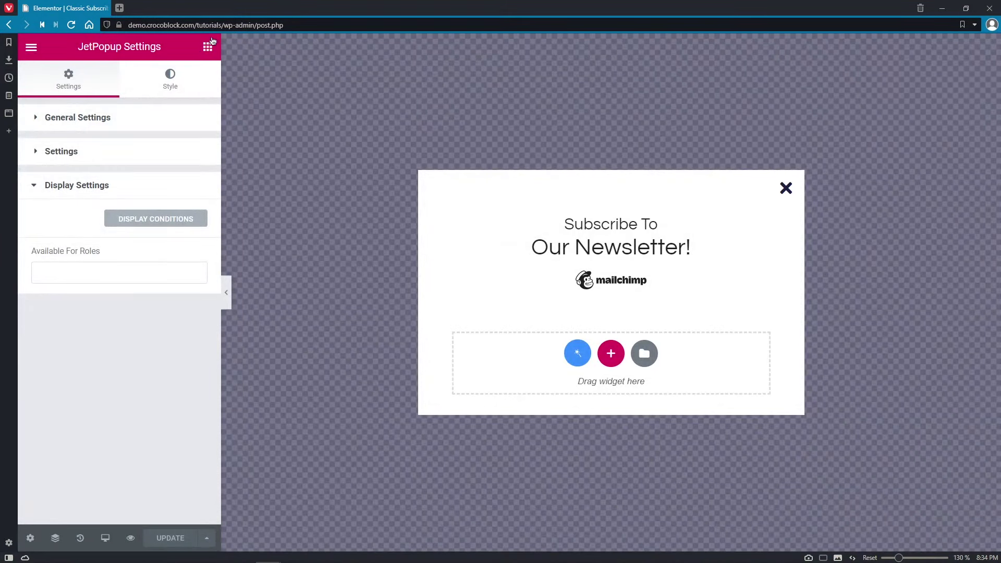
- Collapse the other widget categories to reveal the JetPopup widgets
{"action": "left_click", "coordinate": [209, 47]}
{"action": "left_click", "coordinate": [208, 129]}
{"action": "left_click", "coordinate": [206, 162]}
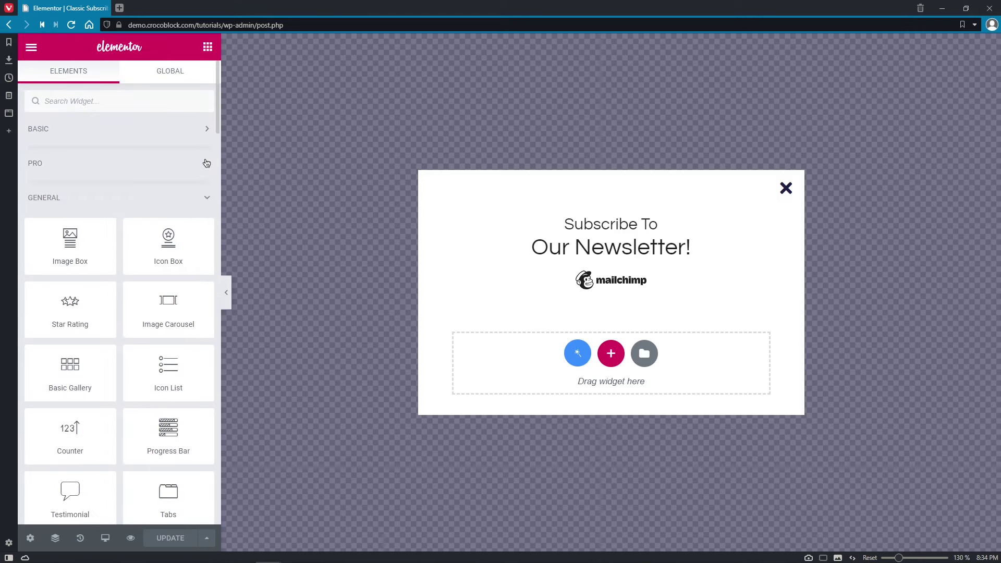
{"action": "left_click", "coordinate": [205, 197]}
{"action": "left_click", "coordinate": [200, 341]}
{"action": "left_click", "coordinate": [204, 369]}
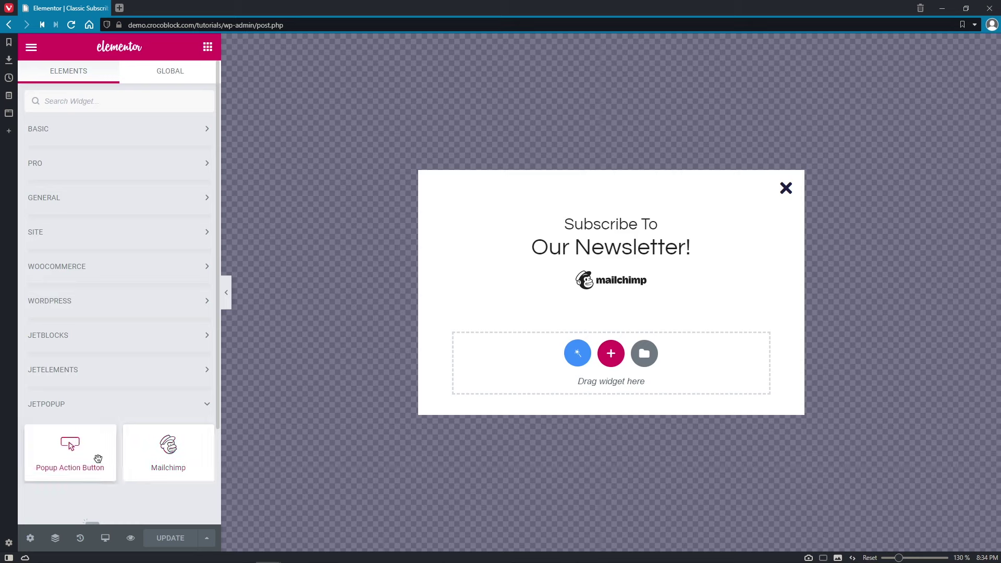
- Drop a Mailchimp widget into the popup, then open JetPopup Settings in a new dashboard tab
{"action": "left_click_drag", "start_coordinate": [188, 461], "coordinate": [634, 271]}
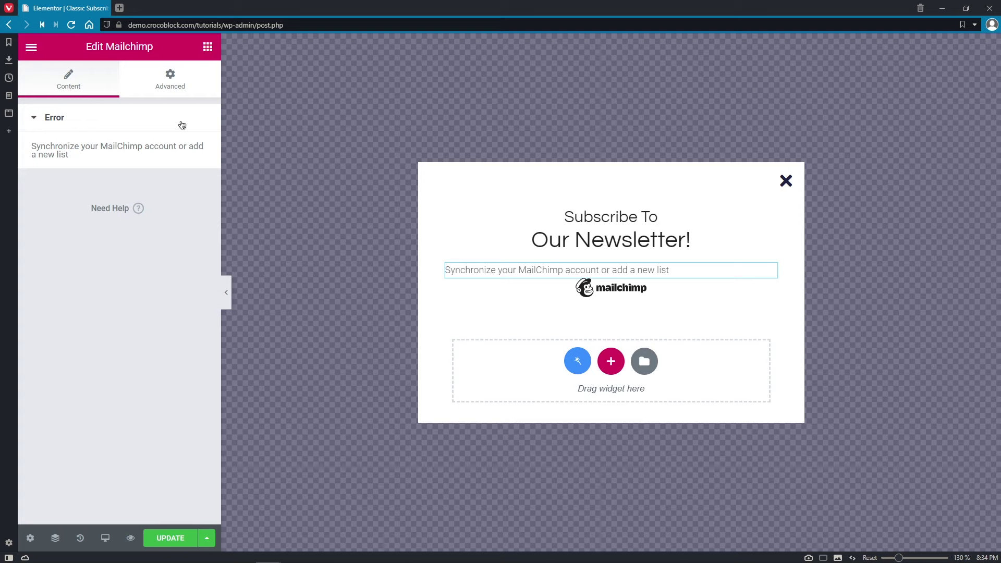
{"action": "left_click", "coordinate": [31, 47]}
{"action": "right_click", "coordinate": [196, 404]}
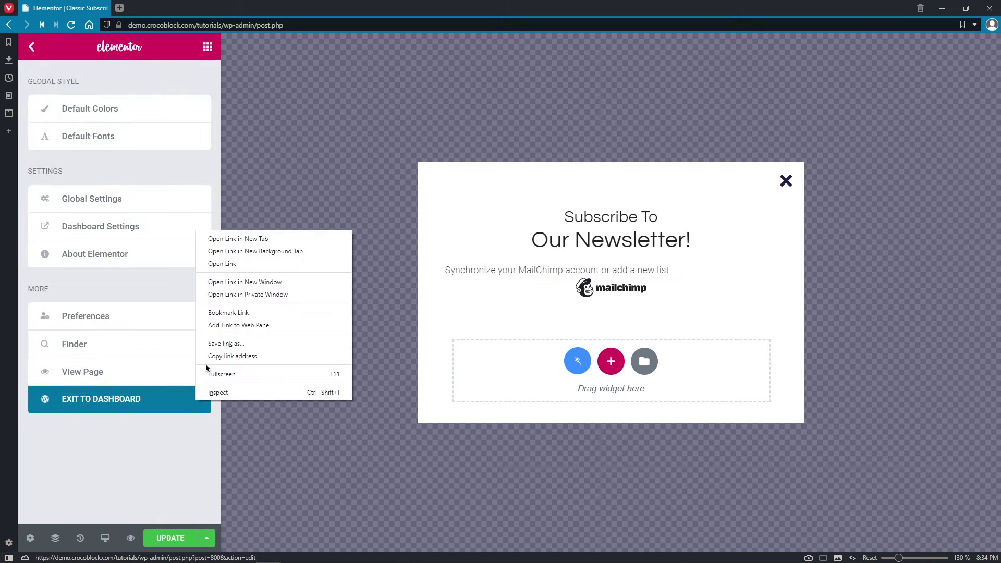
{"action": "left_click", "coordinate": [242, 243]}
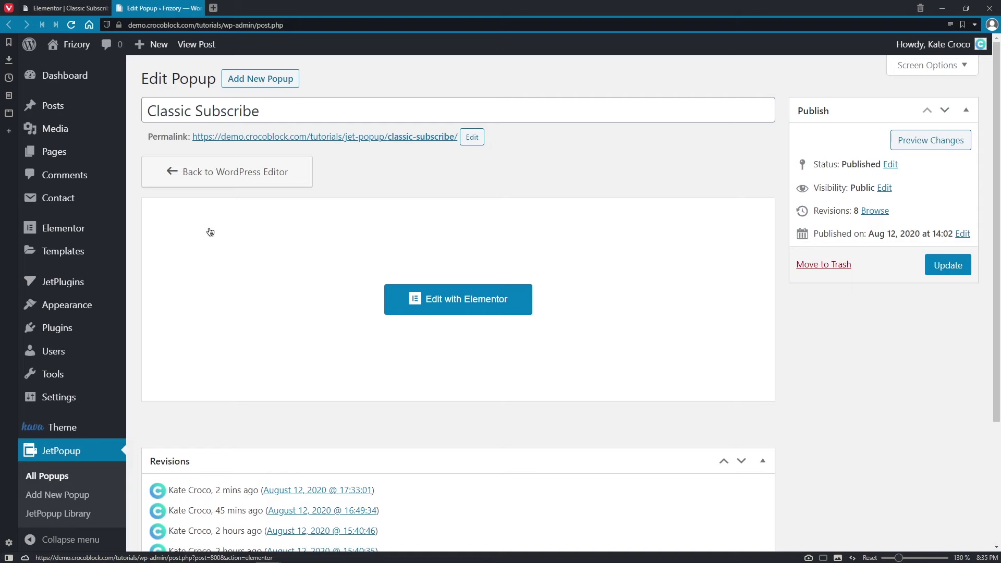
{"action": "mouse_move", "coordinate": [108, 286]}
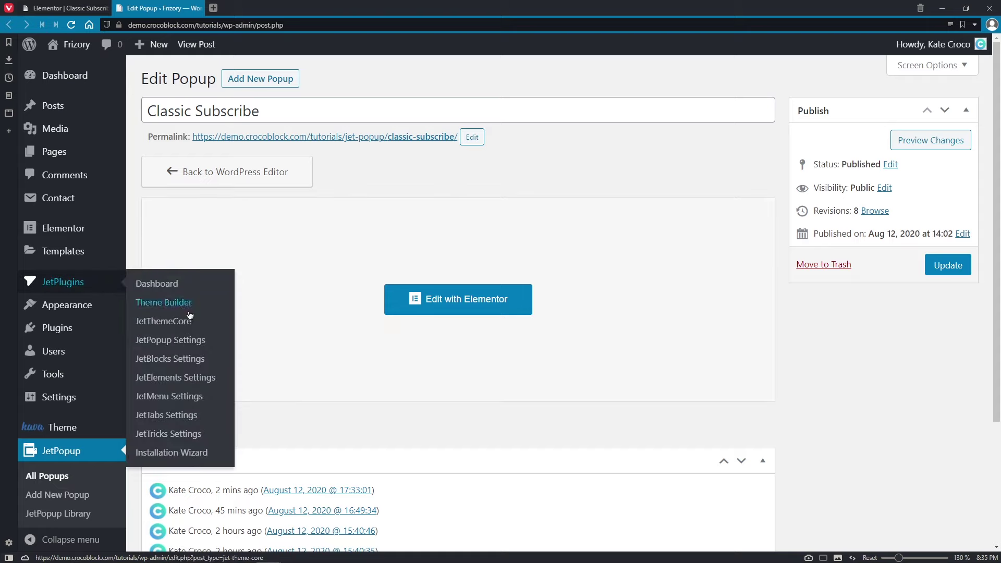
{"action": "left_click", "coordinate": [202, 341]}
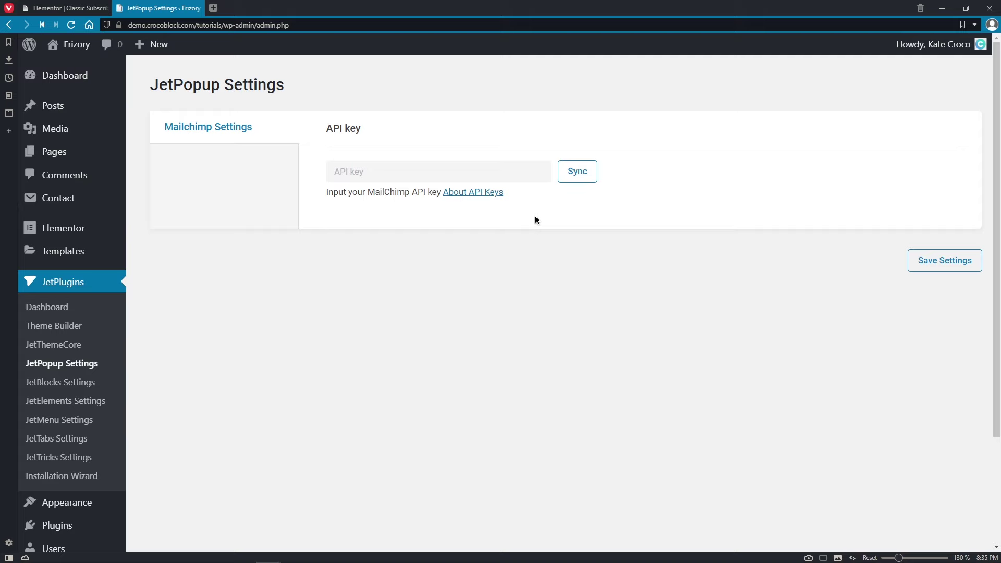
- Paste the Mailchimp API key, sync, fetch the Frizory list's merge fields, and save
{"action": "left_click", "coordinate": [524, 172]}
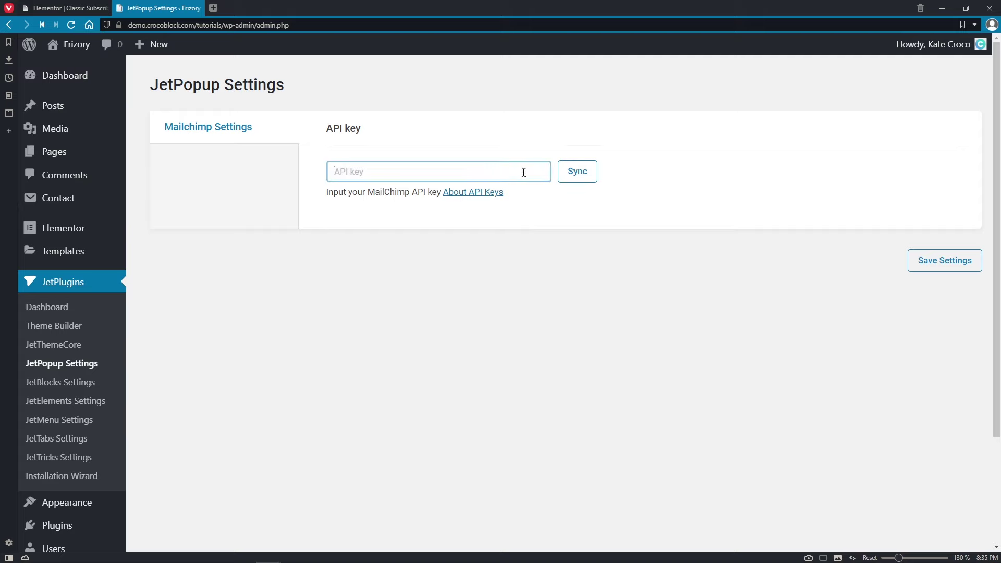
{"action": "key", "text": "ctrl+v"}
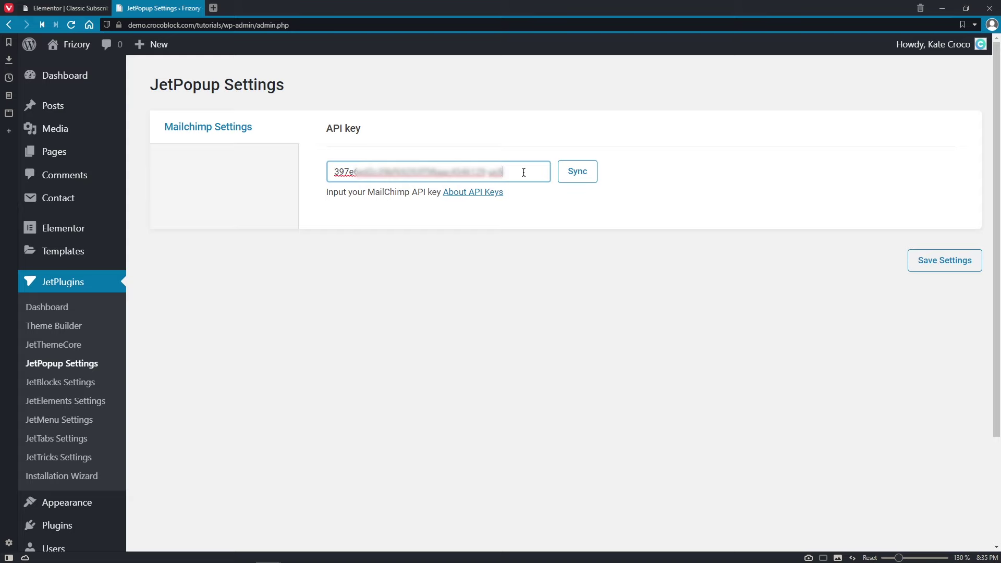
{"action": "left_click", "coordinate": [590, 179]}
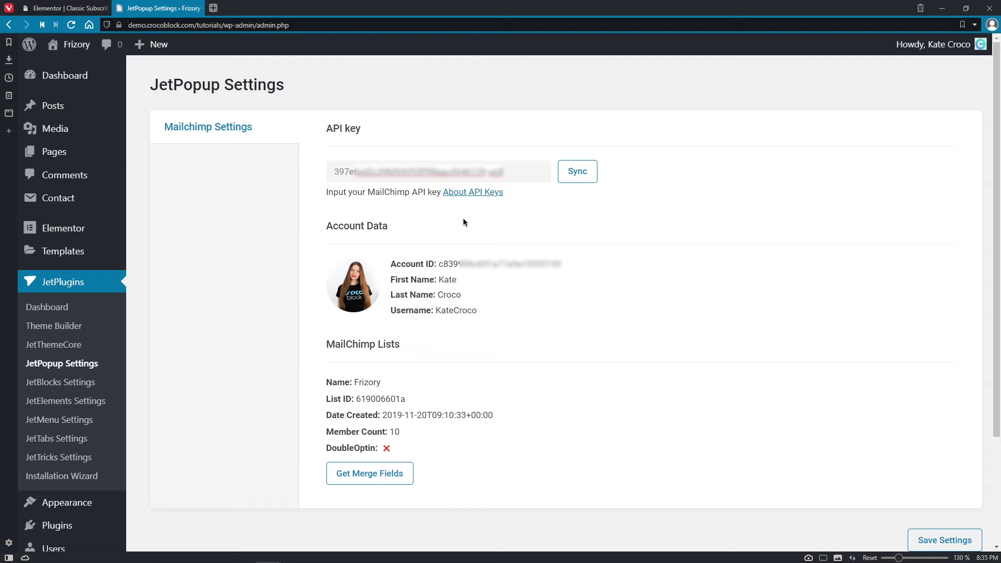
{"action": "left_click", "coordinate": [405, 487]}
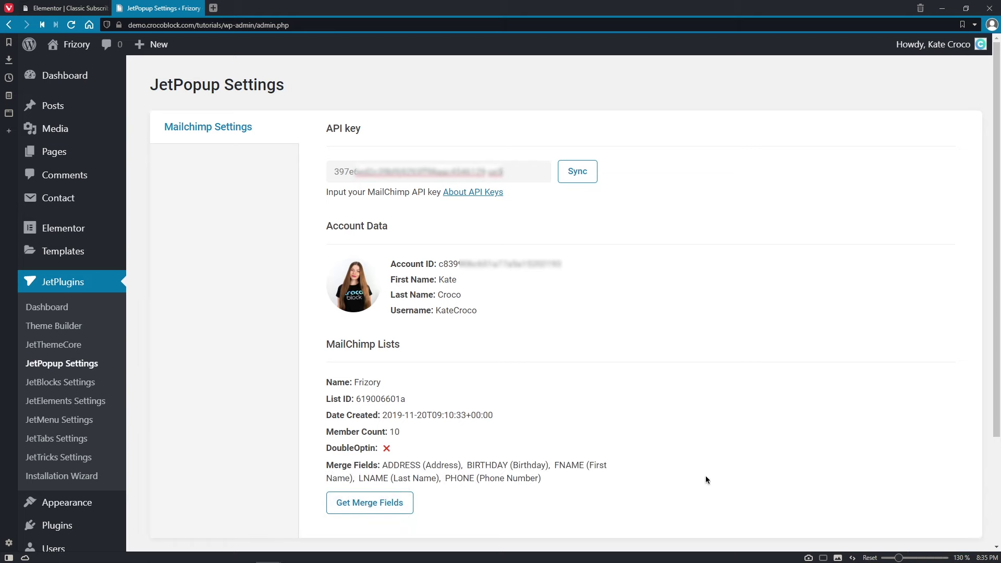
{"action": "scroll", "coordinate": [705, 475], "scroll_direction": "down", "scroll_amount": 2}
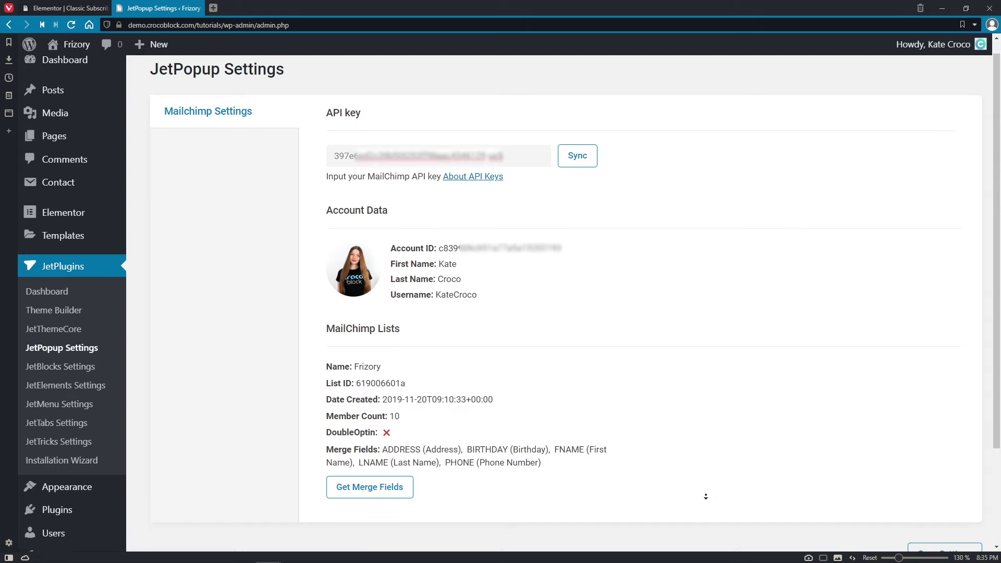
{"action": "left_click", "coordinate": [946, 522]}
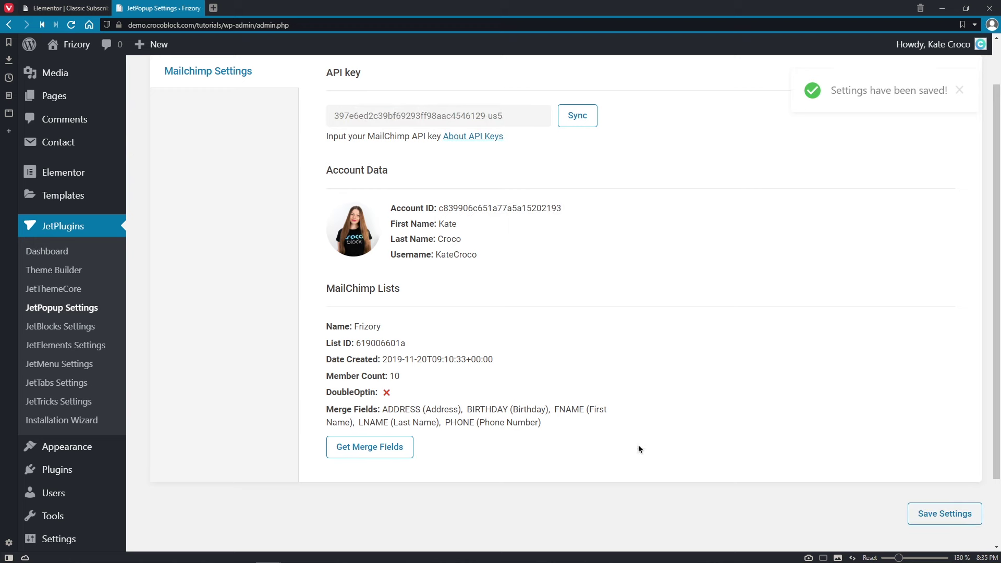
- Close the settings tab, save the popup, and reload the Elementor editor
{"action": "left_click", "coordinate": [202, 8]}
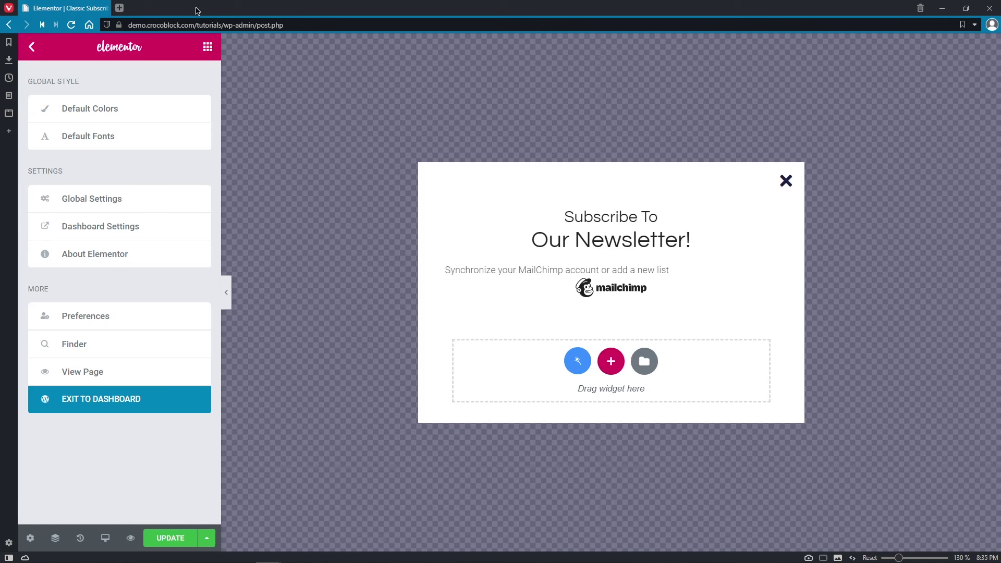
{"action": "left_click", "coordinate": [188, 537]}
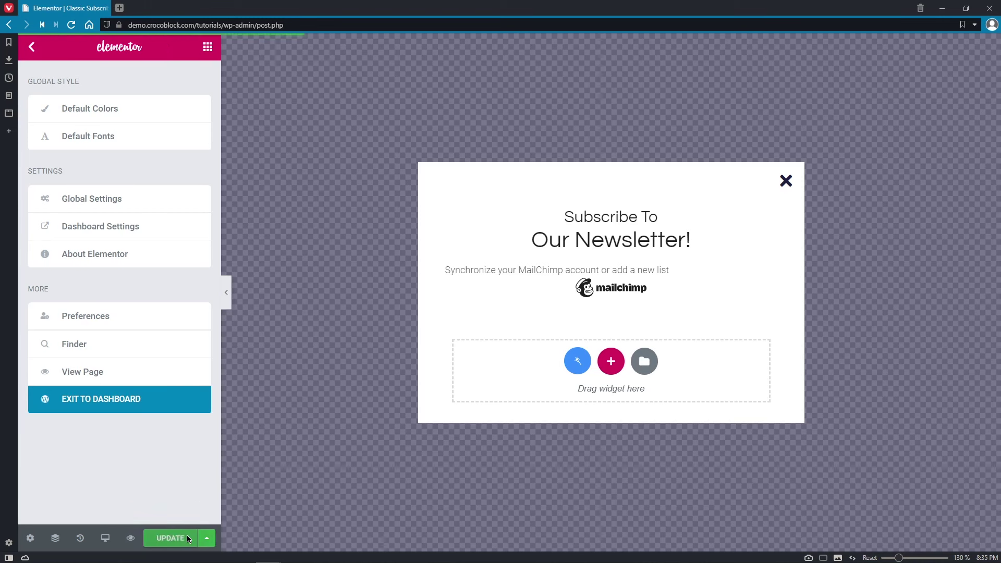
{"action": "key", "text": "F5"}
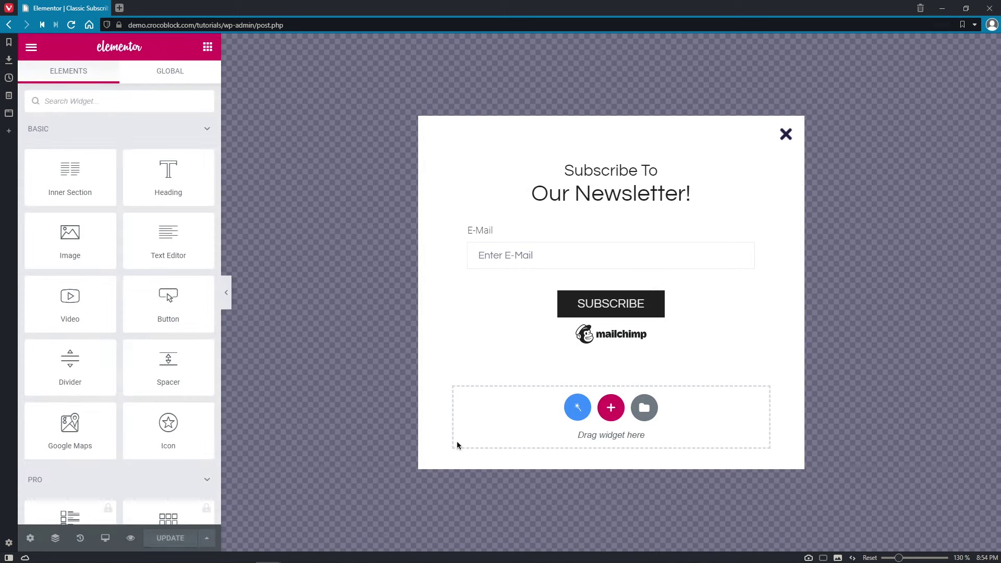
- Set the Mailchimp widget to list Frizory, redirect off, and Close Popup When Success on
{"action": "left_click", "coordinate": [659, 286]}
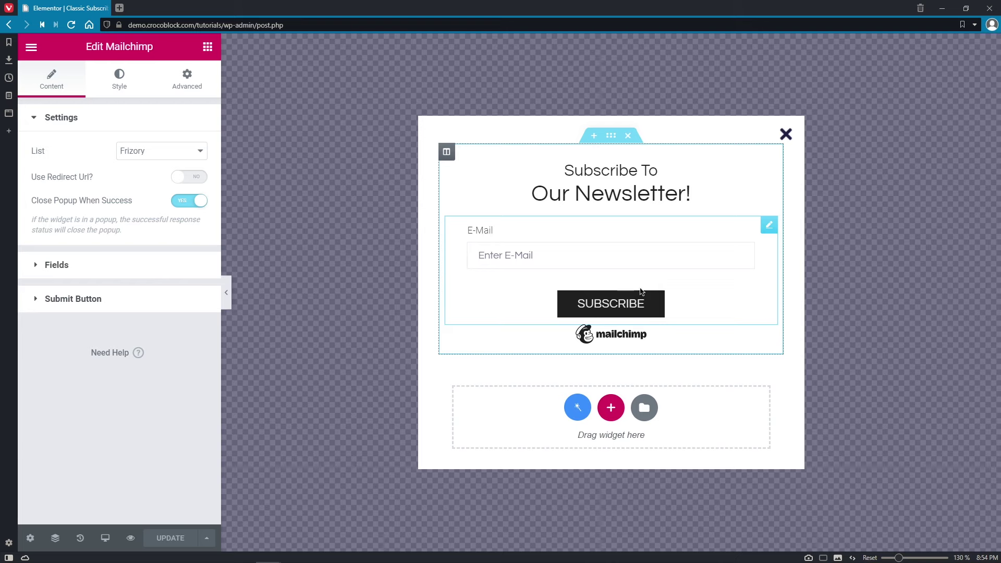
{"action": "left_click", "coordinate": [203, 153]}
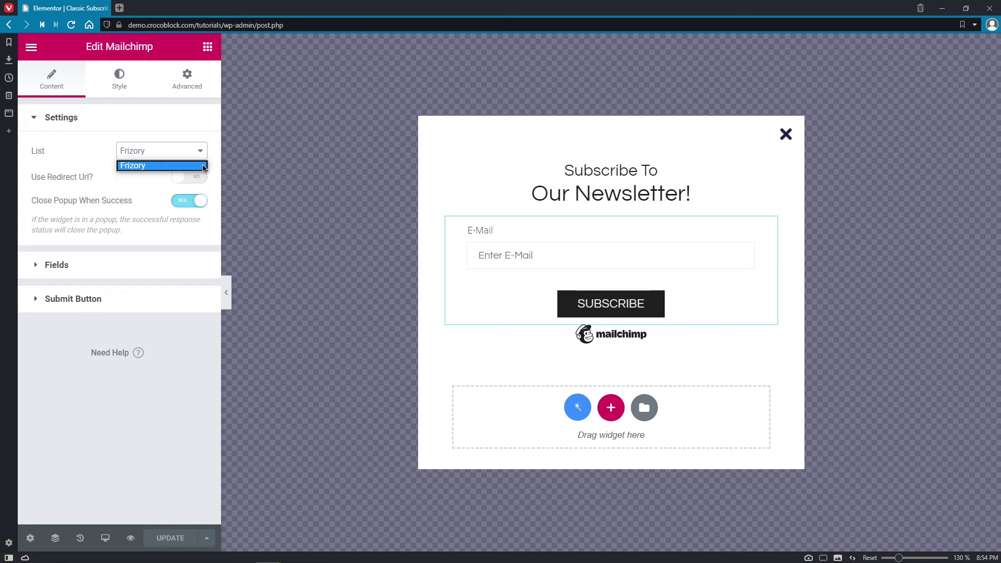
{"action": "left_click", "coordinate": [204, 166]}
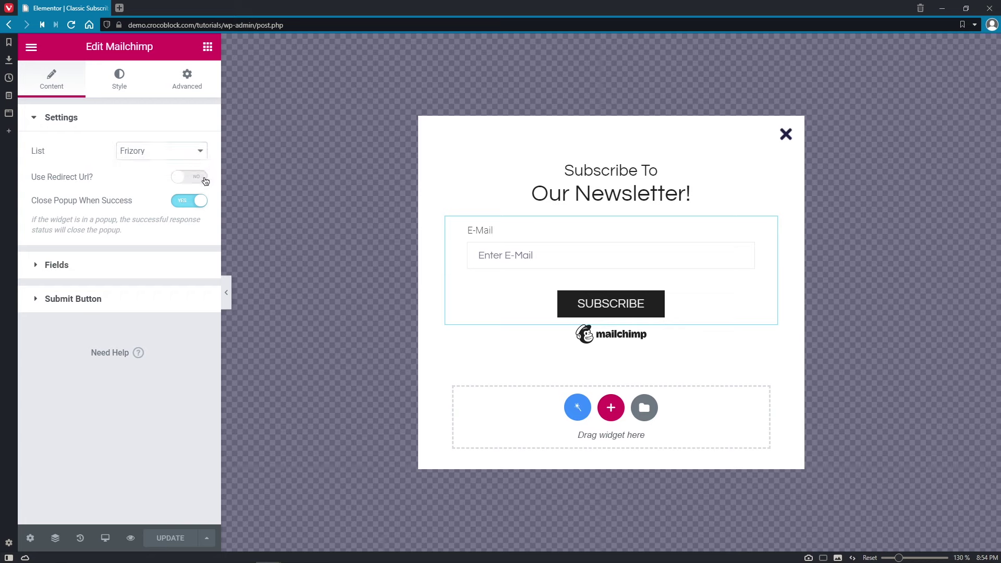
{"action": "left_click", "coordinate": [205, 179]}
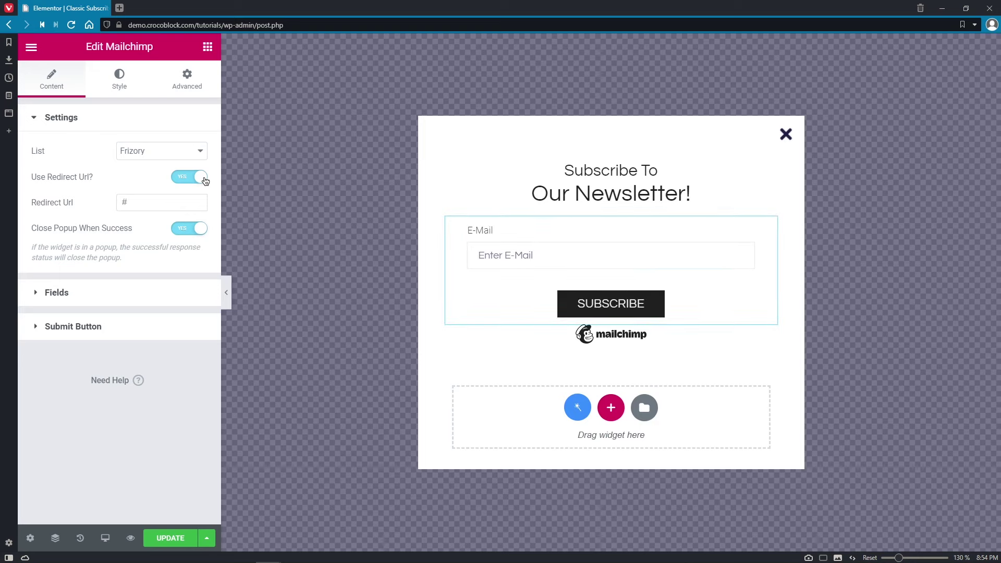
{"action": "left_click", "coordinate": [200, 199]}
{"action": "left_click", "coordinate": [197, 179]}
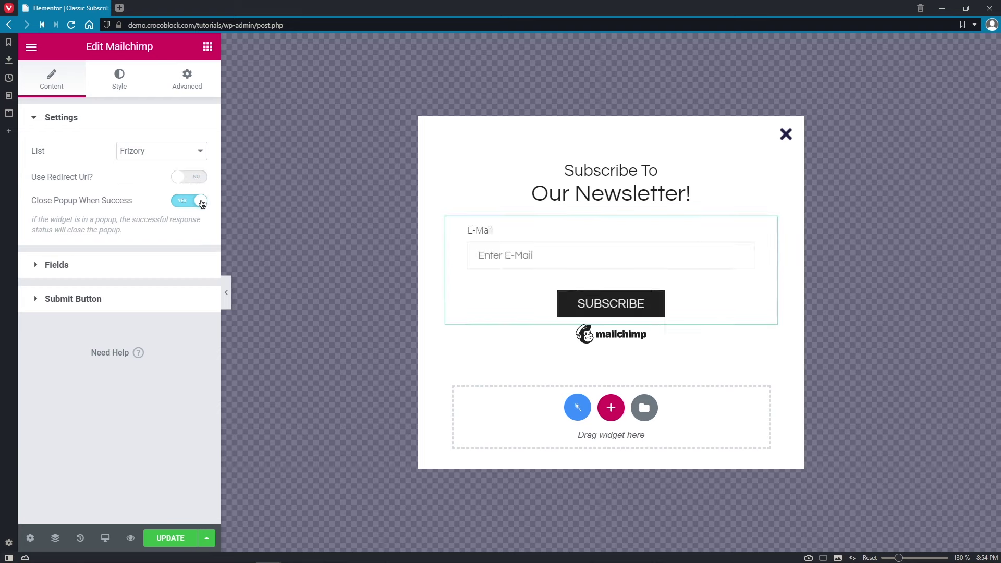
{"action": "left_click", "coordinate": [203, 204]}
{"action": "left_click", "coordinate": [202, 204]}
- Enable additional fields and add FNAME with label 'First Name' and placeholder 'Enter Your First Name'
{"action": "left_click", "coordinate": [198, 264]}
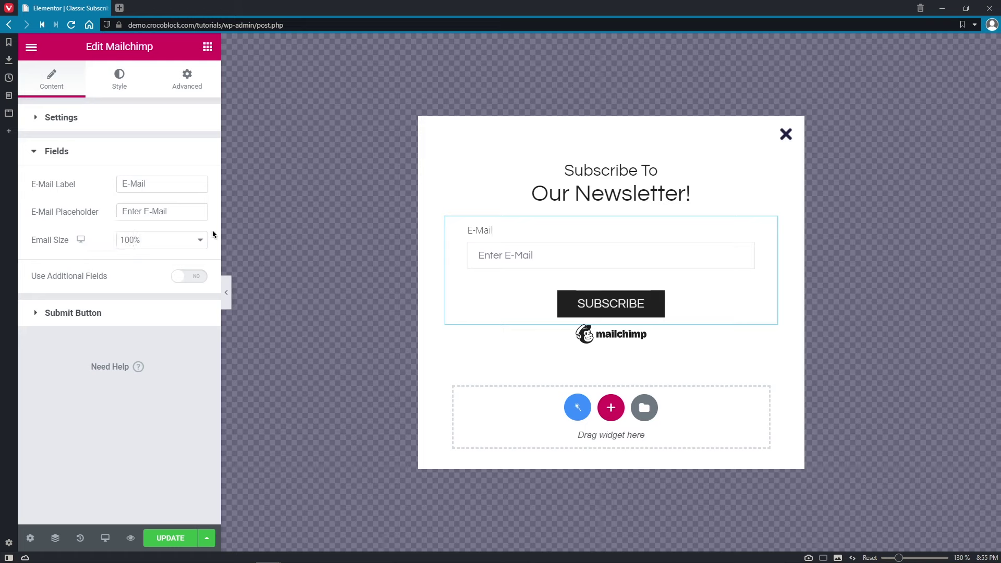
{"action": "left_click", "coordinate": [191, 180]}
{"action": "left_click", "coordinate": [200, 281]}
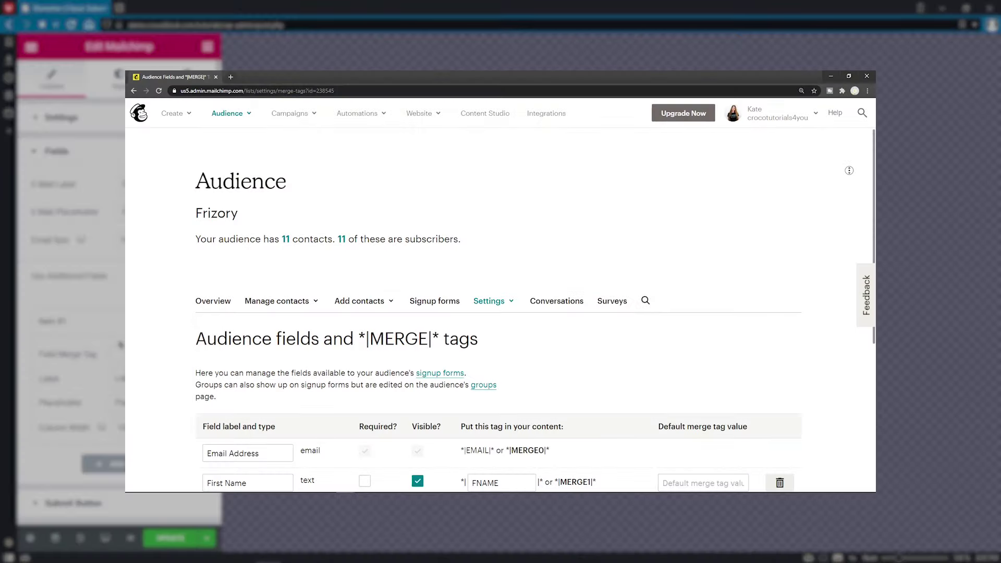
{"action": "scroll", "coordinate": [850, 191], "scroll_direction": "down", "scroll_amount": 3}
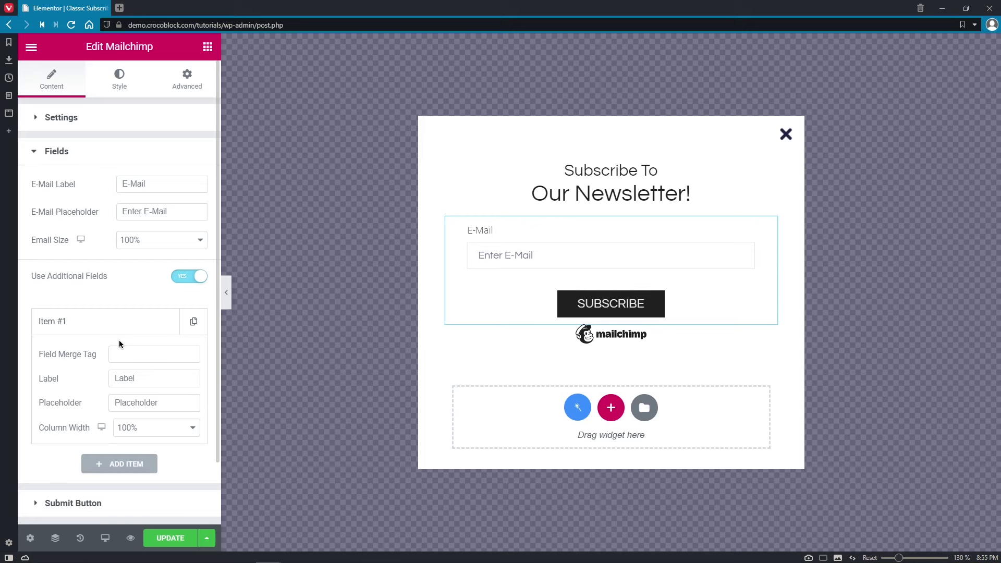
{"action": "left_click", "coordinate": [123, 354]}
{"action": "type", "text": "FNAME"}
{"action": "double_click", "coordinate": [142, 379]}
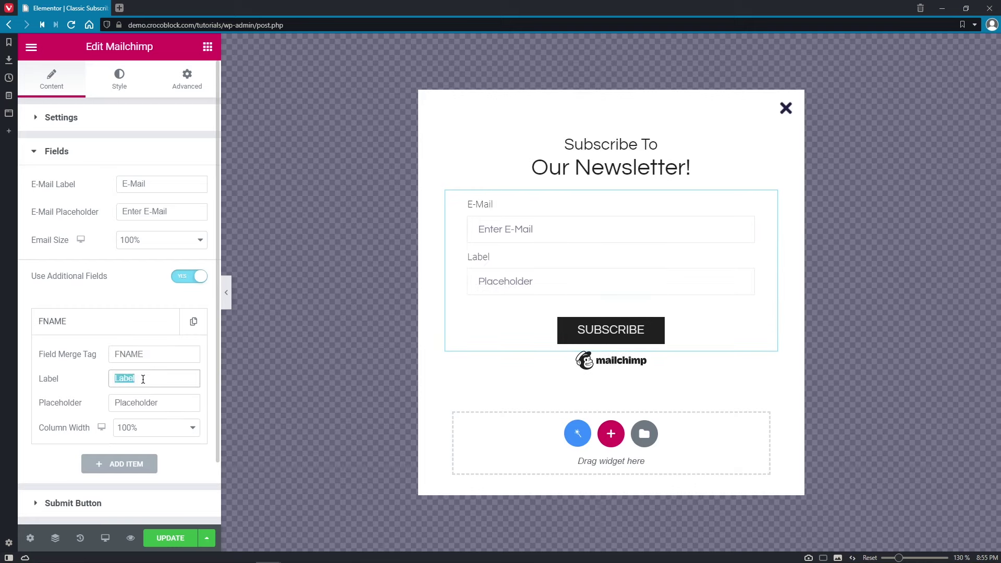
{"action": "type", "text": "First Name"}
{"action": "double_click", "coordinate": [154, 397]}
{"action": "type", "text": "Enter Your First Name"}
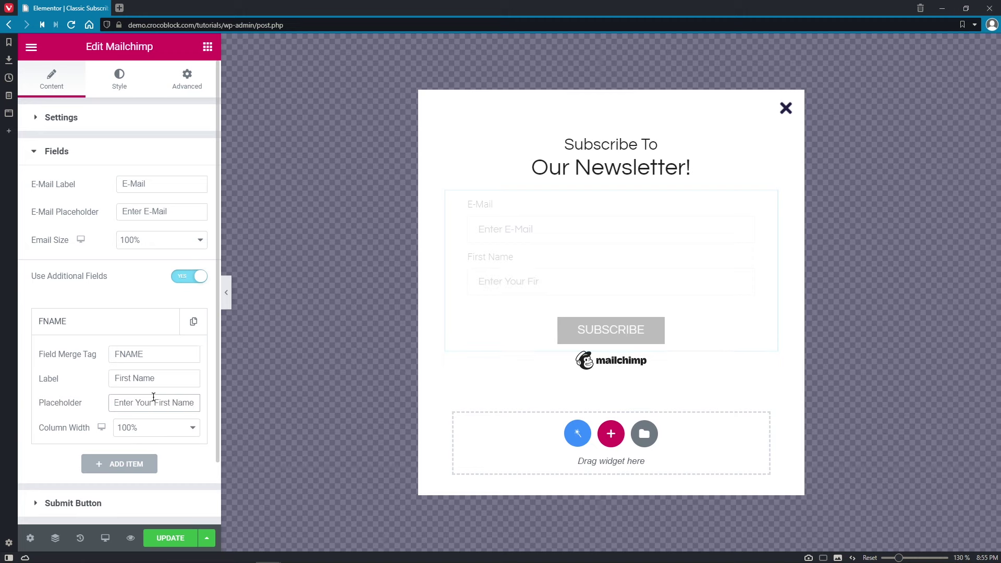
- Add a second field, LNAME, labelled 'Last Name' with placeholder 'Enter Your Last Name'
{"action": "left_click", "coordinate": [149, 462]}
{"action": "left_click", "coordinate": [151, 388]}
{"action": "type", "text": "LNAME"}
{"action": "left_click", "coordinate": [145, 411]}
{"action": "double_click", "coordinate": [145, 412]}
{"action": "type", "text": "Last Name"}
{"action": "left_click", "coordinate": [153, 436]}
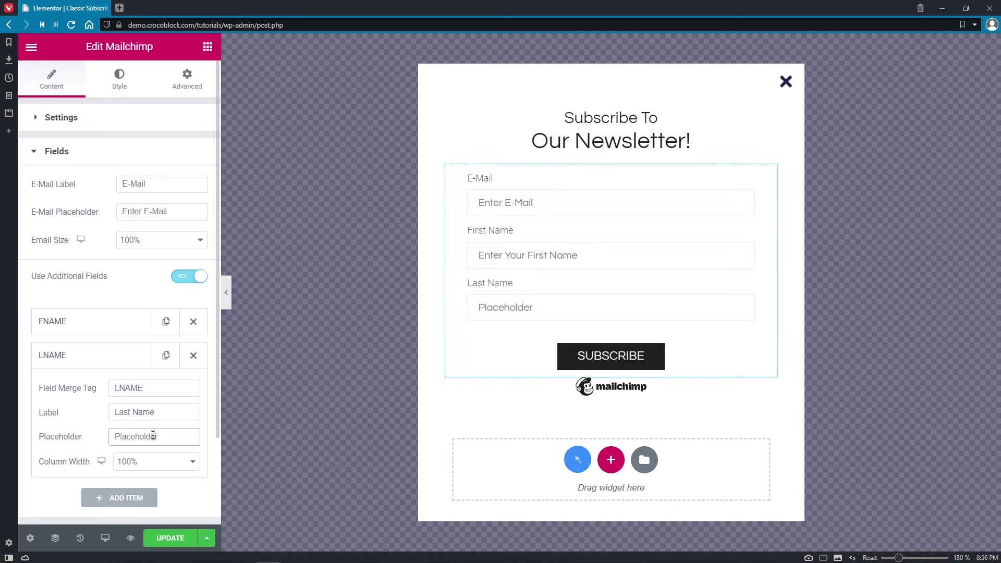
{"action": "double_click", "coordinate": [153, 436]}
{"action": "type", "text": "Enter Your Last Name"}
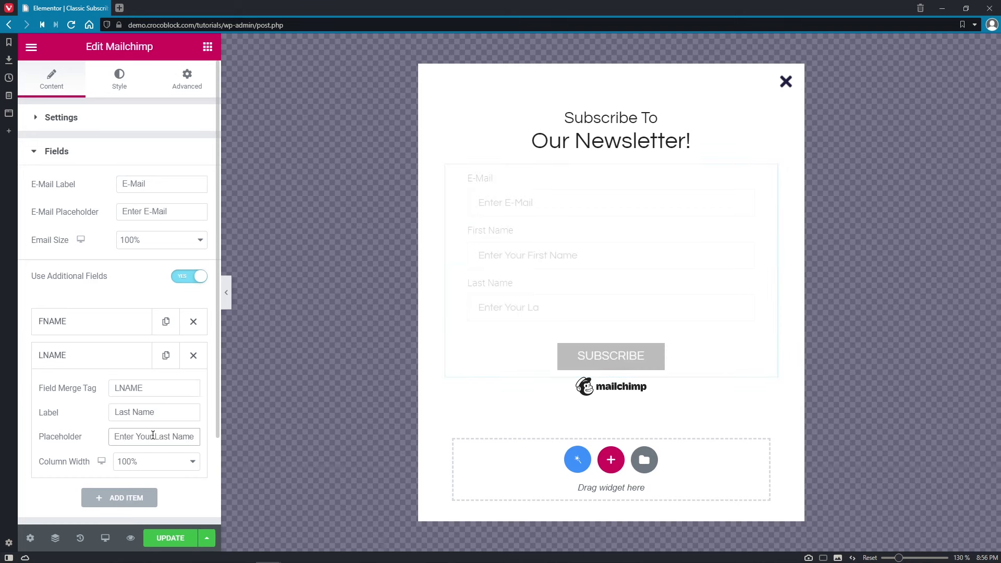
{"action": "scroll", "coordinate": [212, 417], "scroll_direction": "down", "scroll_amount": 3}
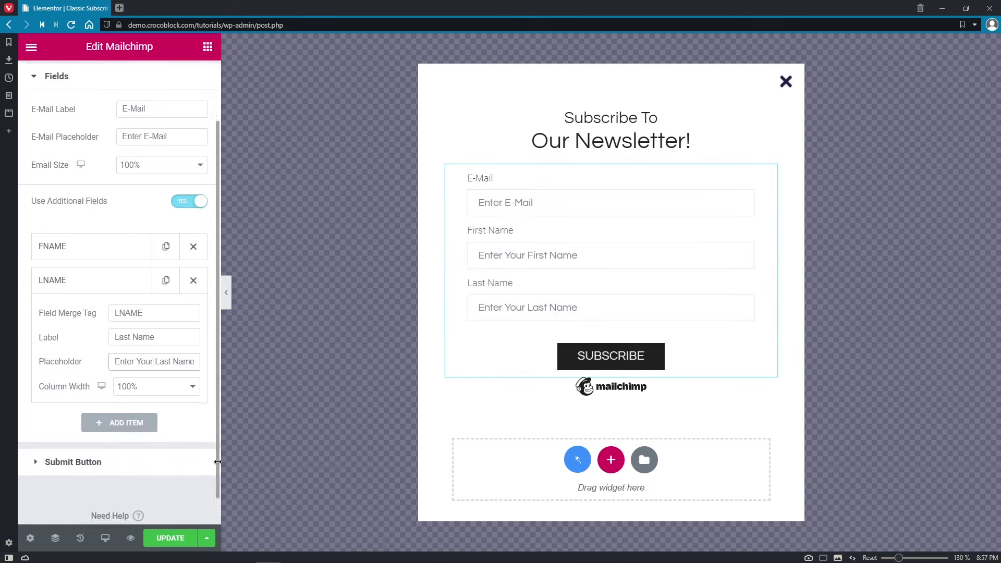
- Keep the SUBSCRIBE button at 100% size and set its alignment to Justified
{"action": "left_click", "coordinate": [176, 437]}
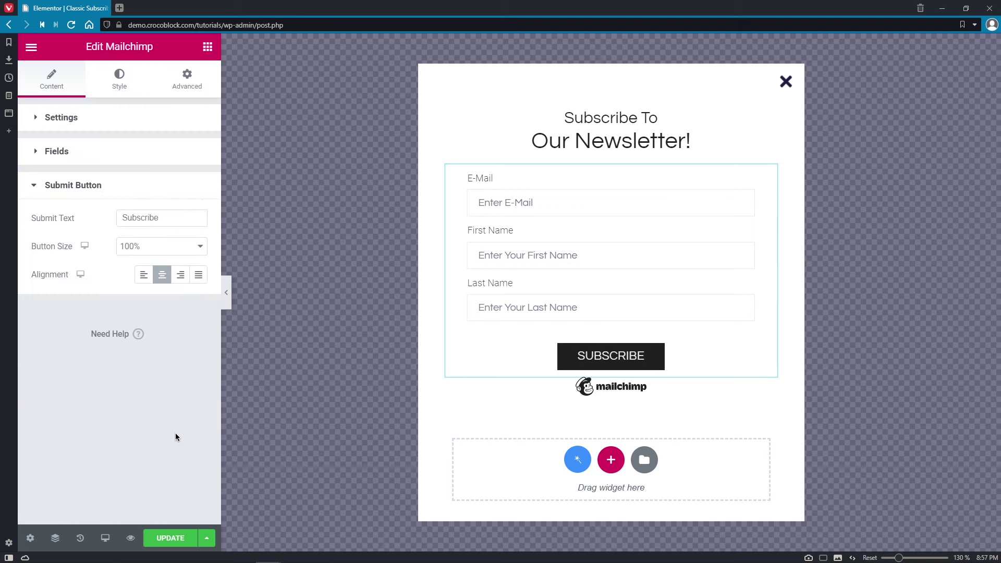
{"action": "left_click", "coordinate": [176, 216]}
{"action": "left_click", "coordinate": [194, 244]}
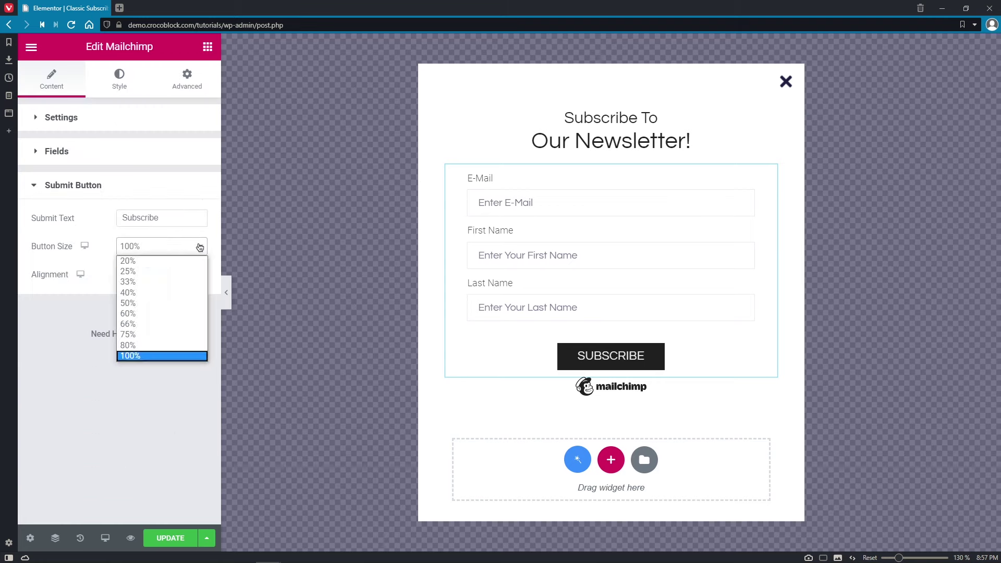
{"action": "left_click", "coordinate": [194, 377]}
{"action": "left_click", "coordinate": [180, 275]}
{"action": "left_click", "coordinate": [197, 276]}
{"action": "left_click", "coordinate": [198, 276]}
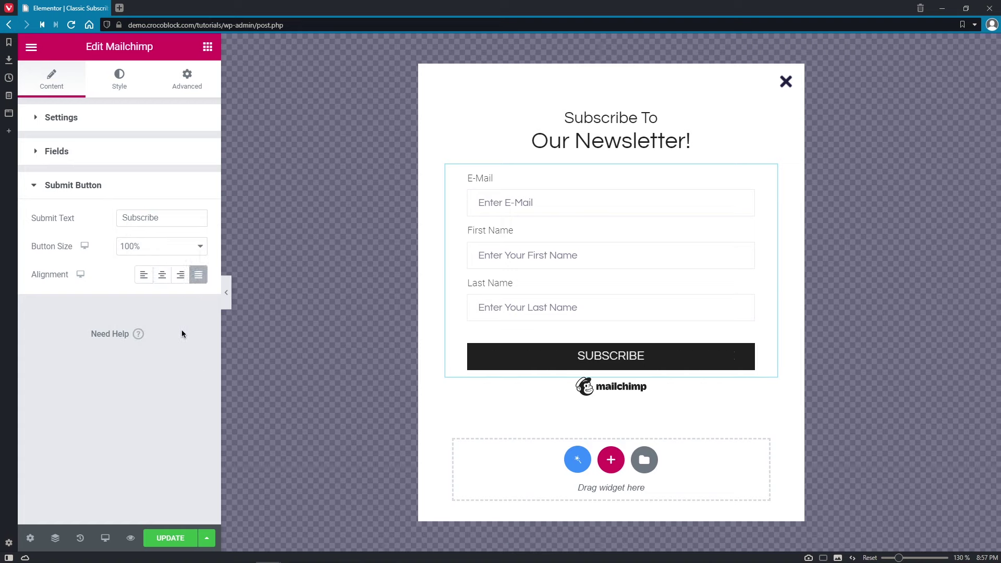
{"action": "left_click", "coordinate": [208, 47]}
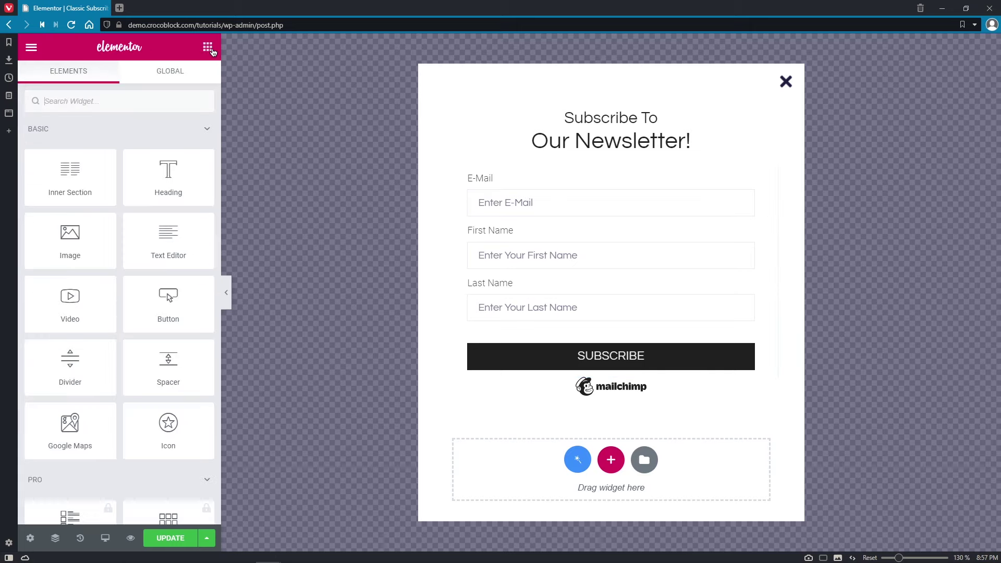
- Place a Popup Action Button below SUBSCRIBE with action type Close Popup Constantly
{"action": "type", "text": "Popup"}
{"action": "left_click_drag", "start_coordinate": [110, 139], "coordinate": [615, 370]}
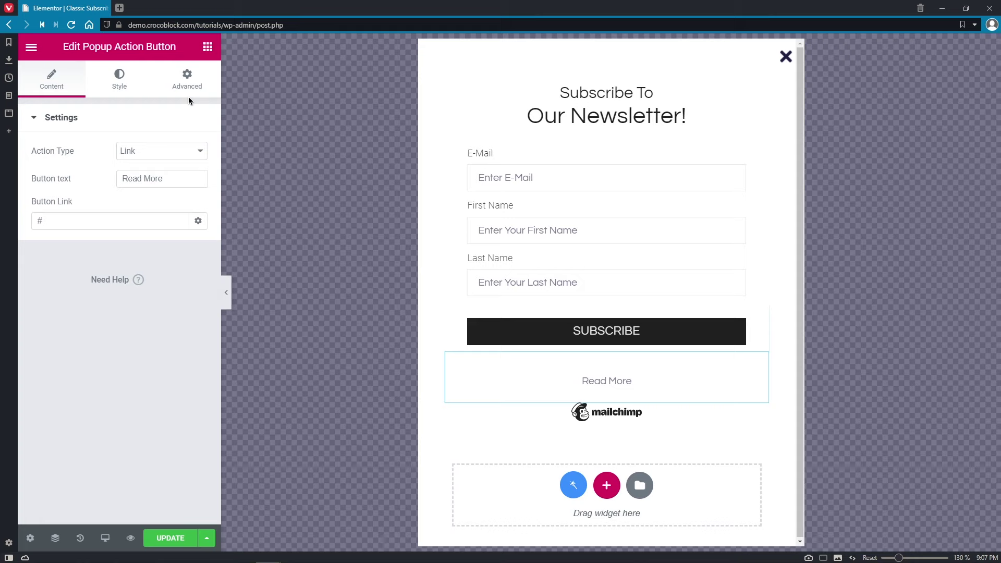
{"action": "left_click", "coordinate": [200, 152]}
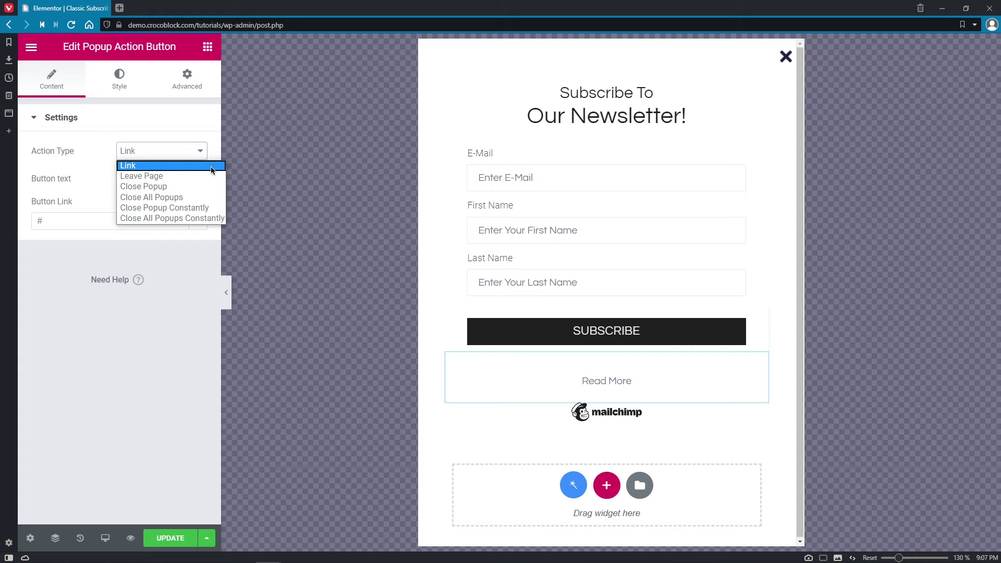
{"action": "left_click", "coordinate": [211, 167]}
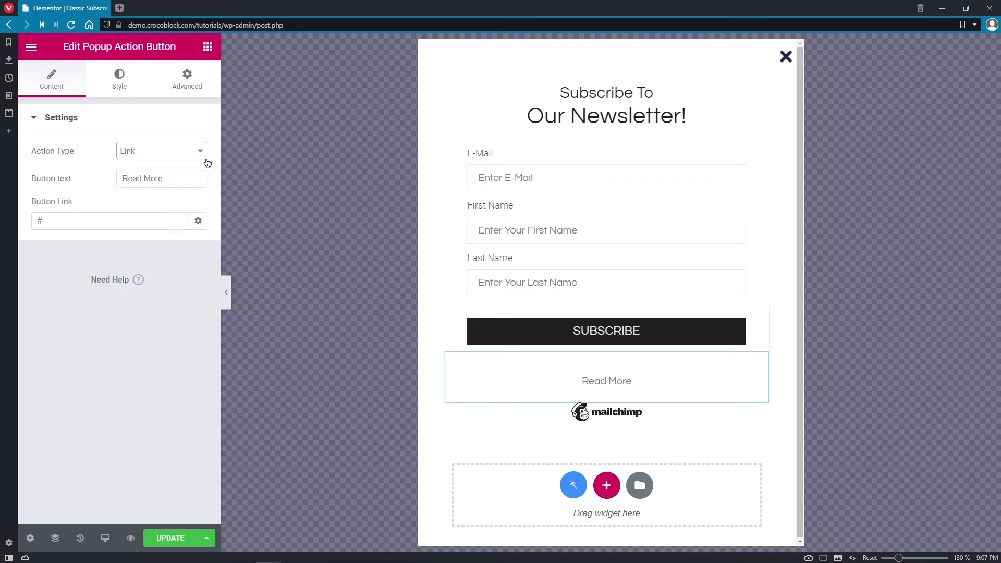
{"action": "left_click", "coordinate": [201, 153]}
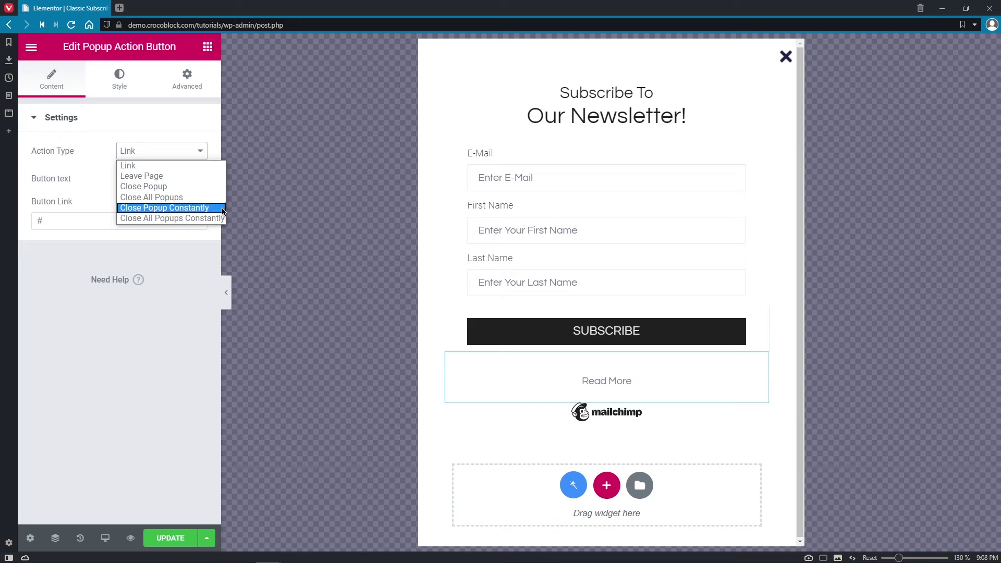
{"action": "left_click", "coordinate": [223, 208]}
- Label it 'No, thank you. I don't want to see this offer anymore', save, and load the site
{"action": "left_click", "coordinate": [198, 179]}
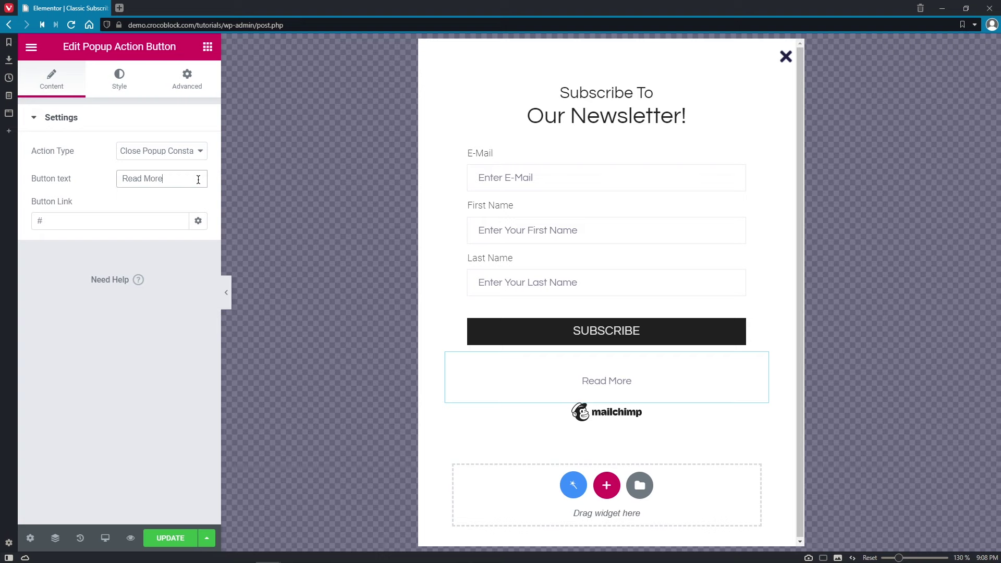
{"action": "key", "text": "BackSpace"}
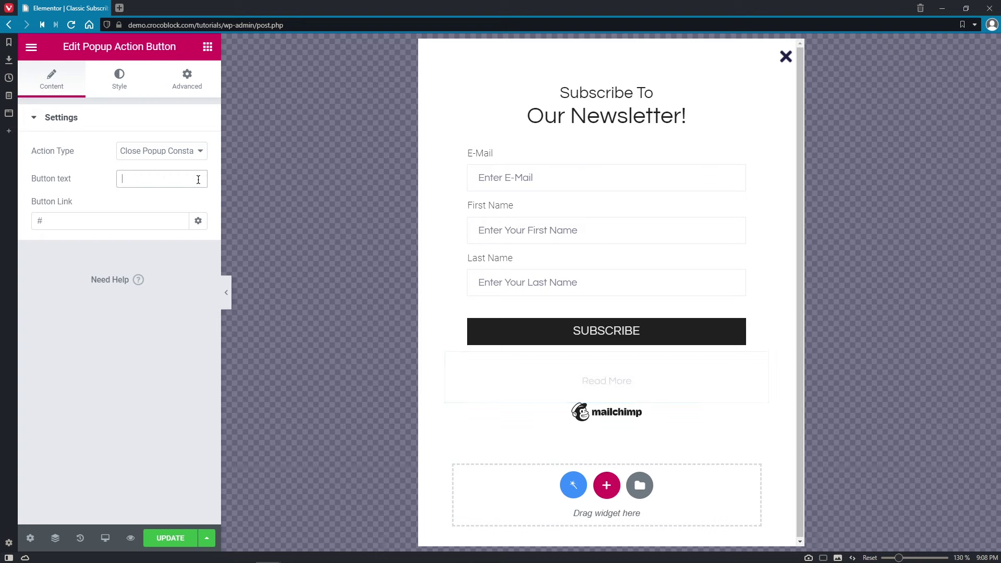
{"action": "type", "text": "No, thank you. I don't want to see this offer anymore"}
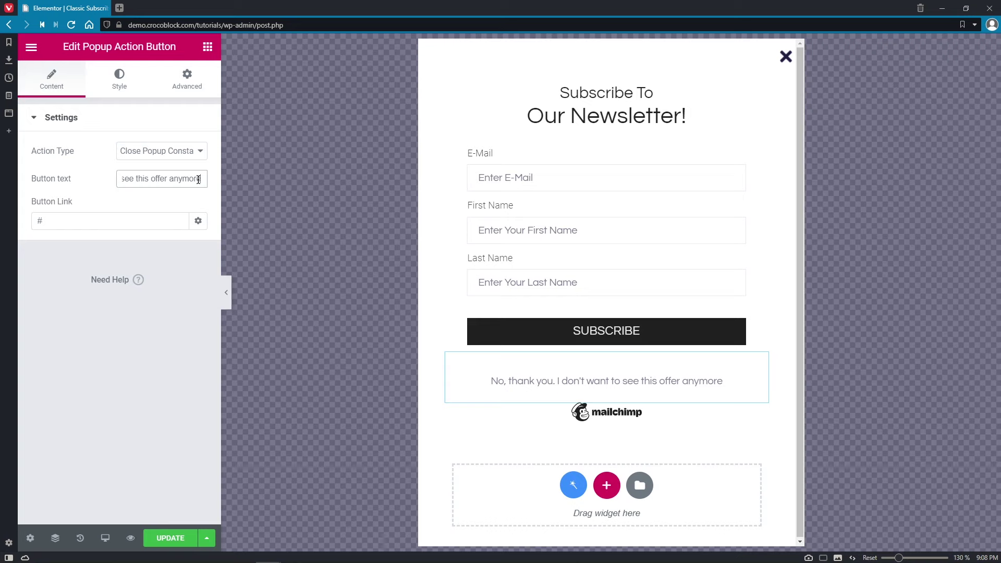
{"action": "left_click", "coordinate": [176, 228]}
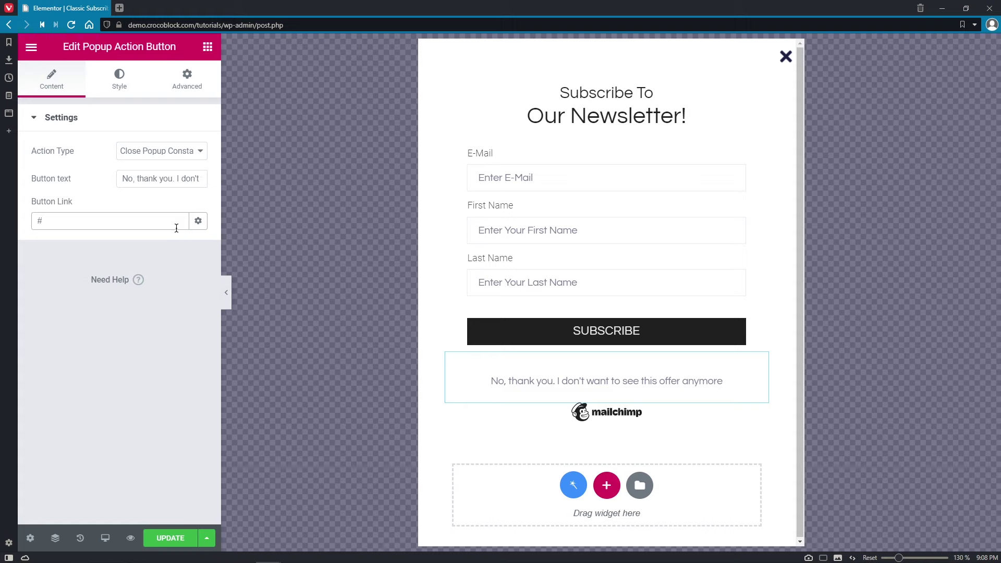
{"action": "left_click", "coordinate": [189, 540]}
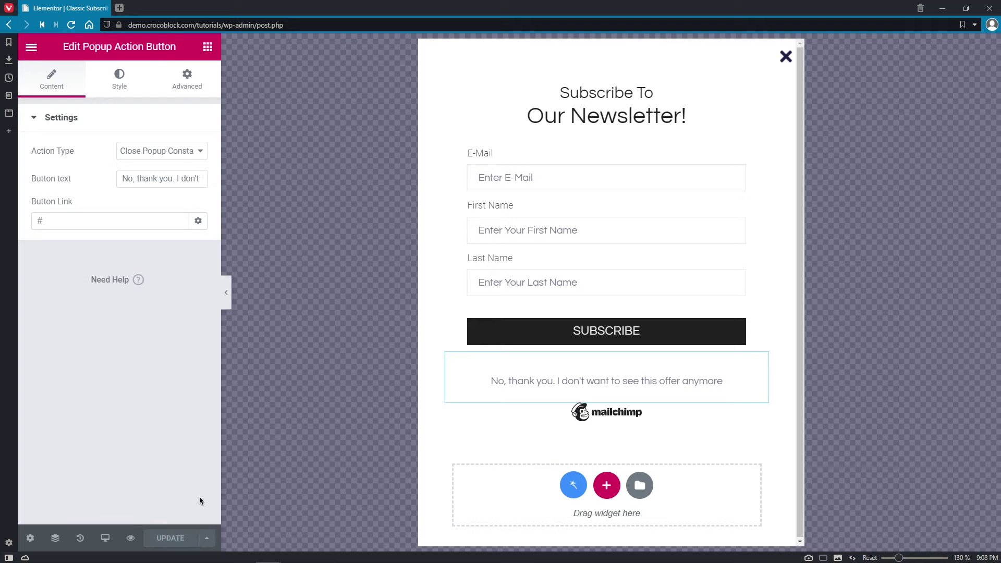
{"action": "left_click", "coordinate": [120, 8]}
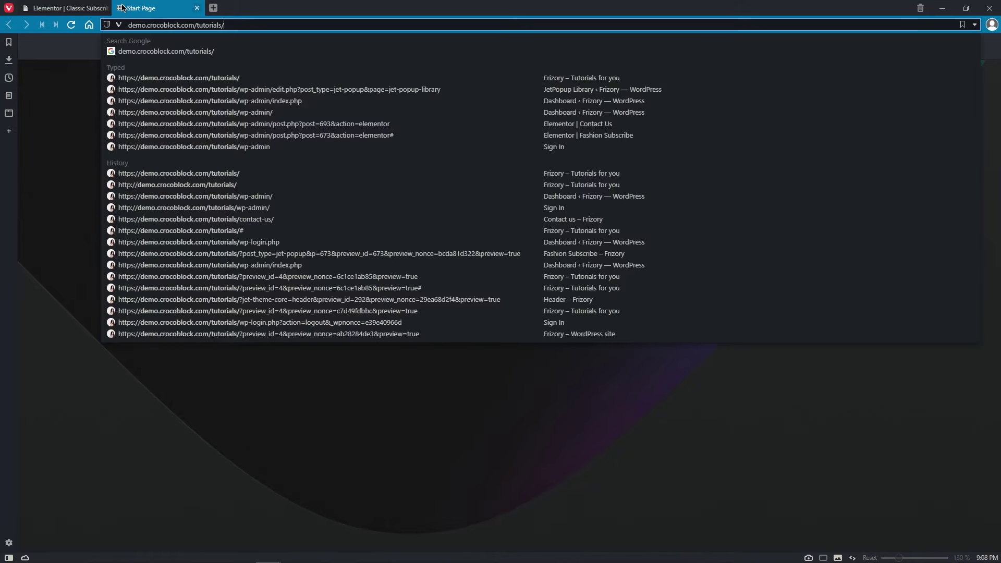
{"action": "key", "text": "Return"}
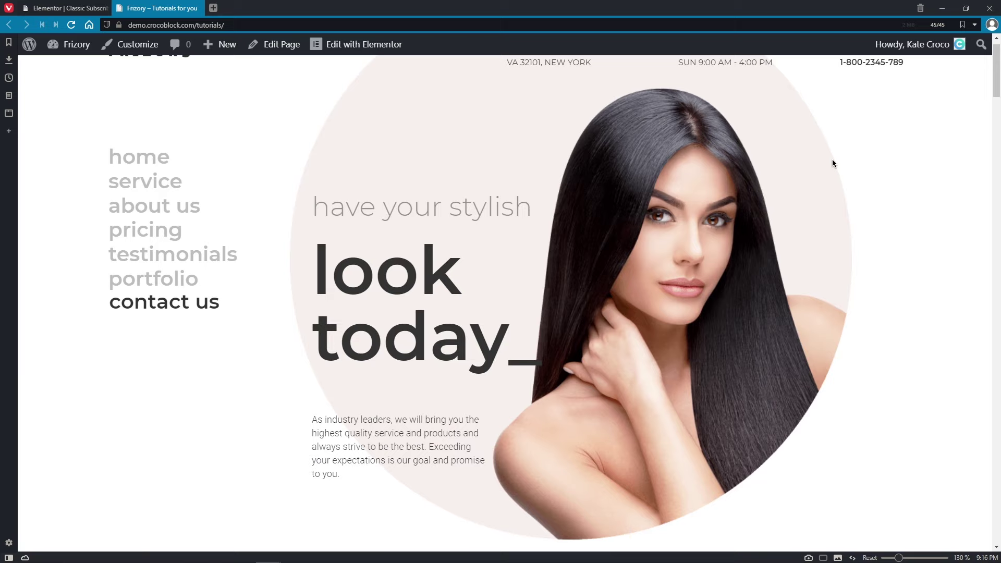
- Scroll to trigger the popup and subscribe with a test e-mail, first name and last name
{"action": "scroll", "coordinate": [831, 179], "scroll_direction": "down", "scroll_amount": 5}
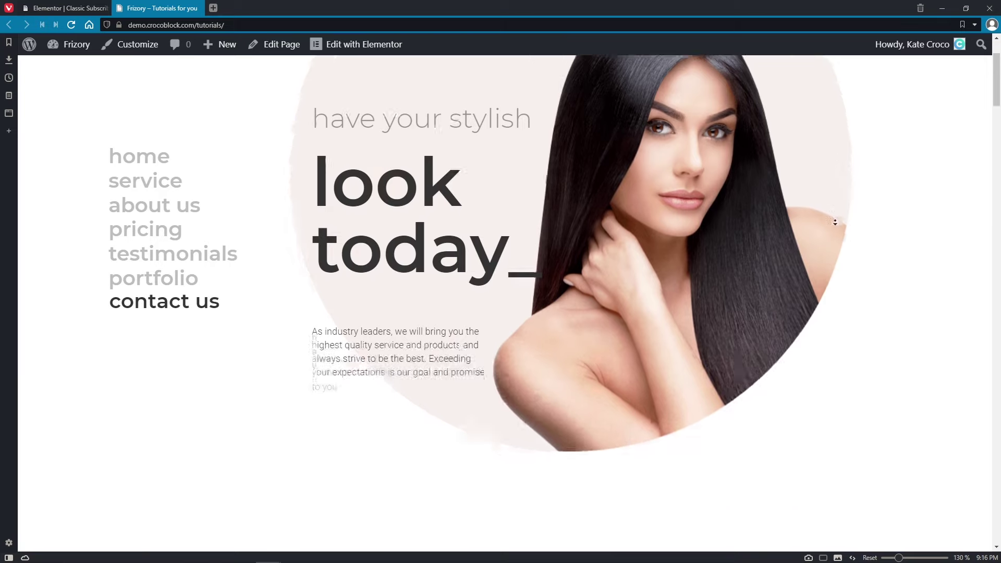
{"action": "scroll", "coordinate": [836, 223], "scroll_direction": "down", "scroll_amount": 10}
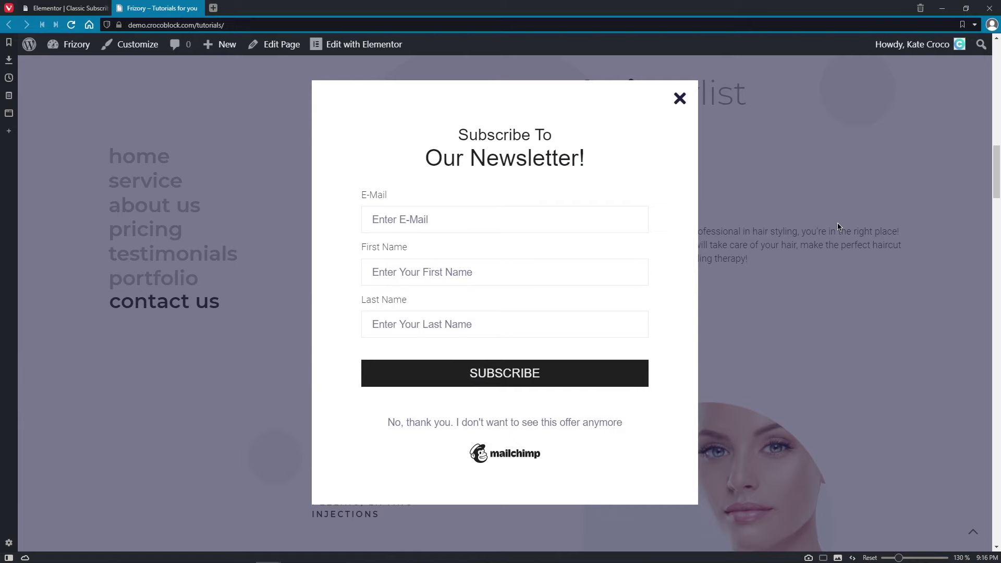
{"action": "left_click", "coordinate": [616, 221]}
{"action": "key", "text": "Tab"}
{"action": "key", "text": "Tab"}
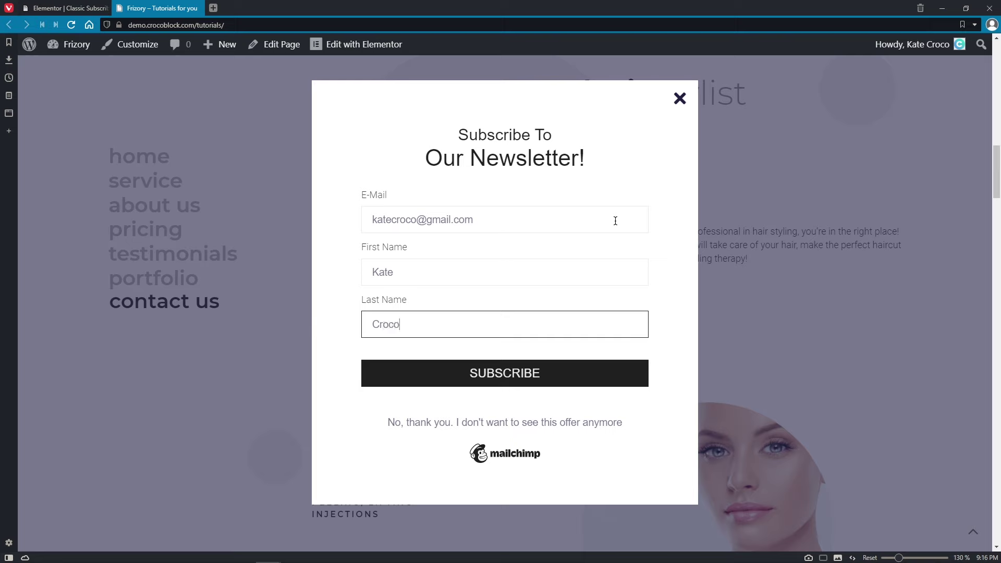
{"action": "left_click", "coordinate": [606, 377]}
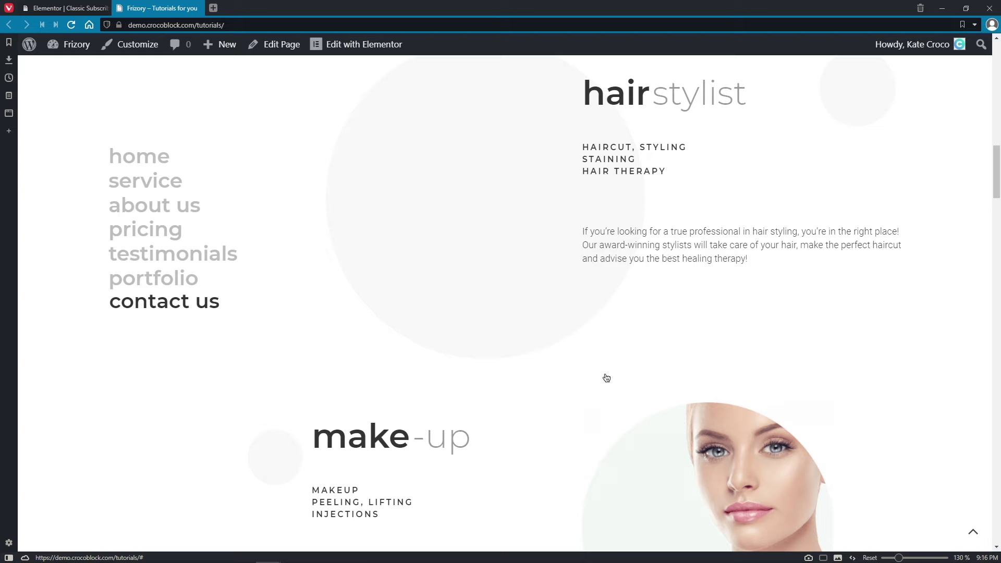
- Dismiss the popup with the 'No, thank you' link and confirm it stays hidden after reloading
{"action": "left_click", "coordinate": [133, 156]}
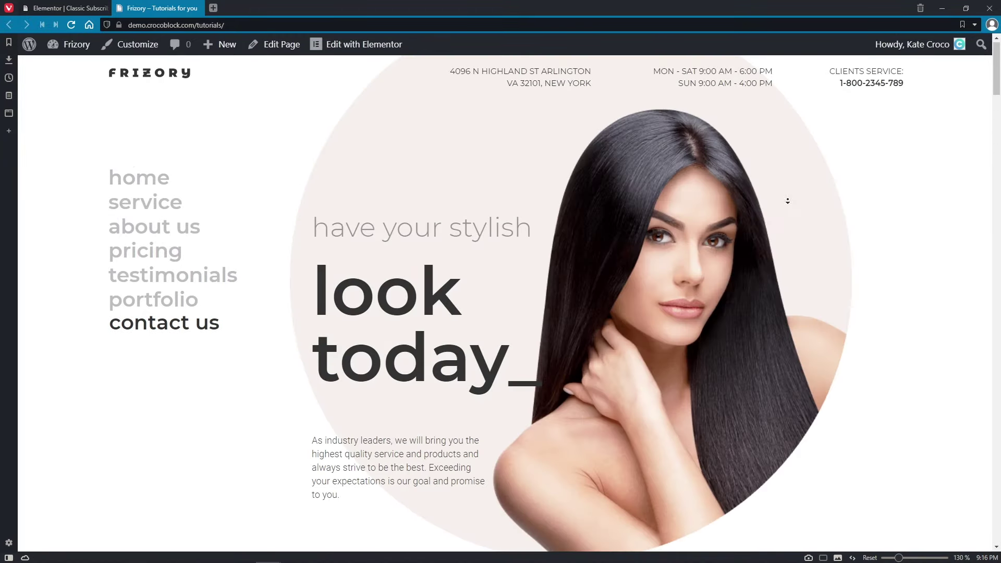
{"action": "scroll", "coordinate": [787, 209], "scroll_direction": "down", "scroll_amount": 5}
{"action": "scroll", "coordinate": [791, 242], "scroll_direction": "down", "scroll_amount": 5}
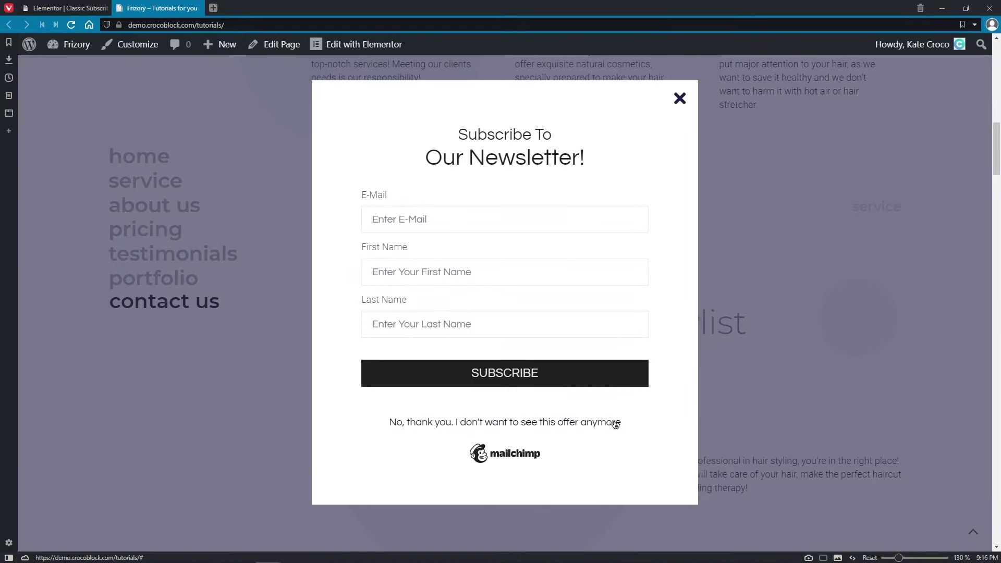
{"action": "left_click", "coordinate": [616, 423]}
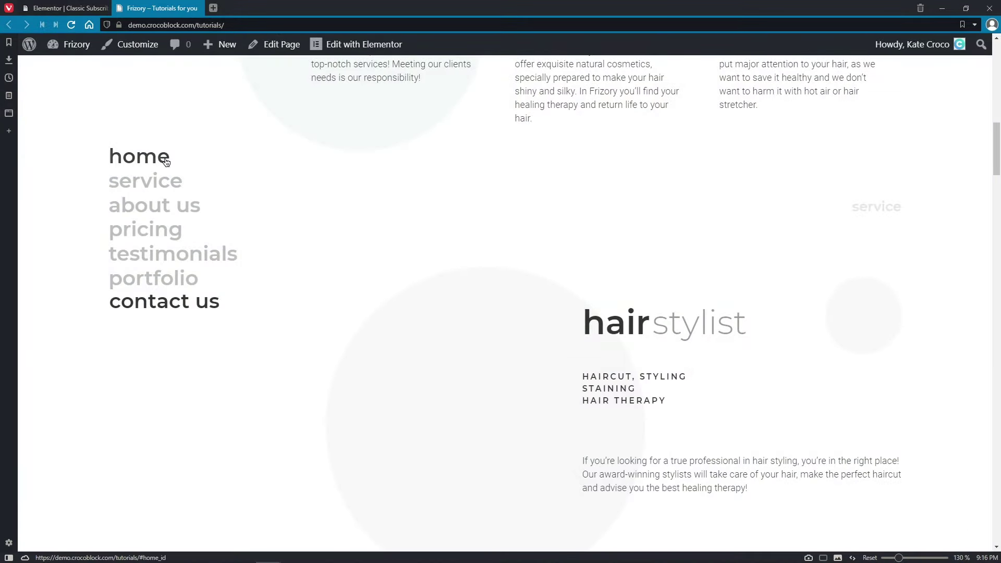
{"action": "left_click", "coordinate": [164, 157]}
{"action": "key", "text": "F5"}
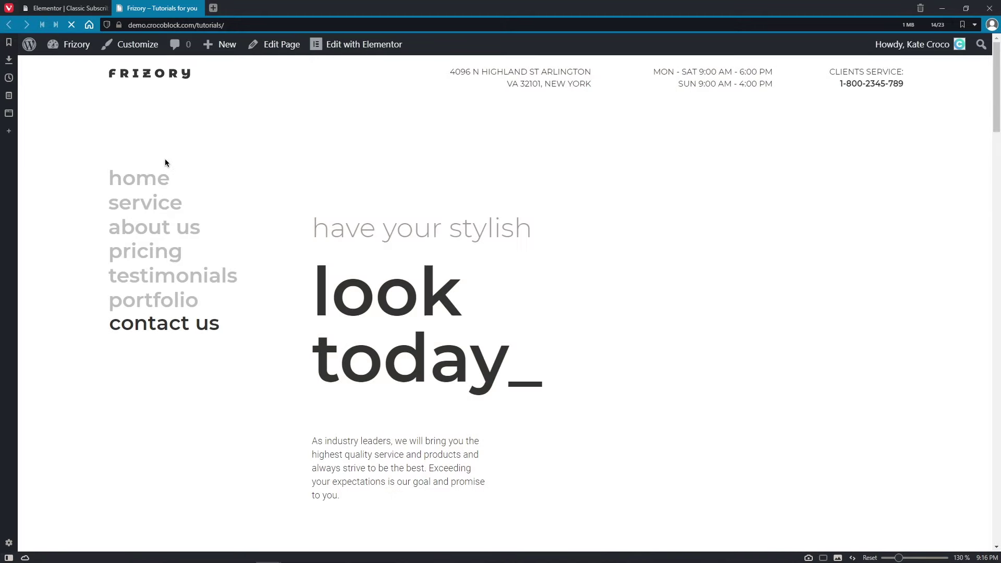
{"action": "scroll", "coordinate": [762, 229], "scroll_direction": "down", "scroll_amount": 3}
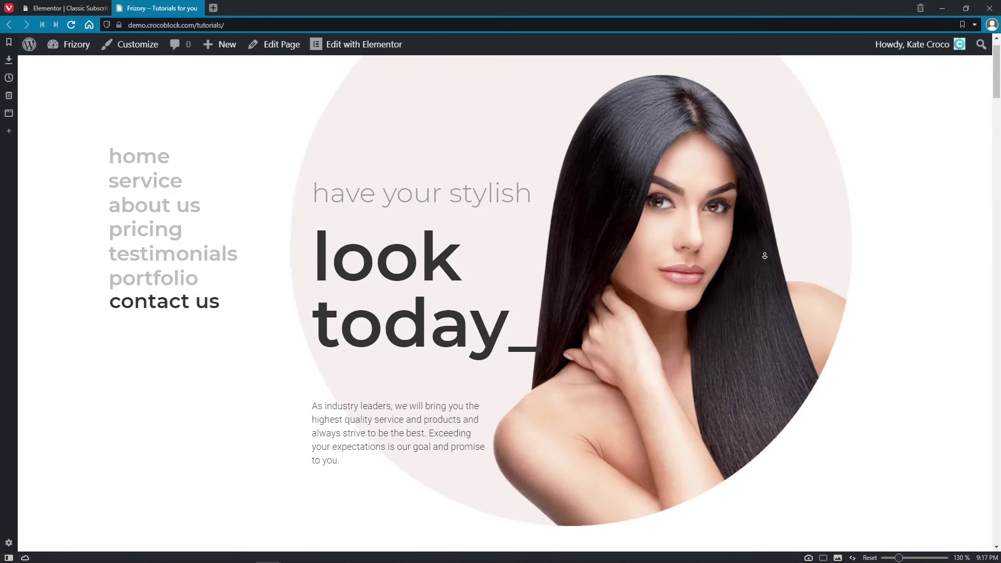
{"action": "scroll", "coordinate": [765, 262], "scroll_direction": "down", "scroll_amount": 10}
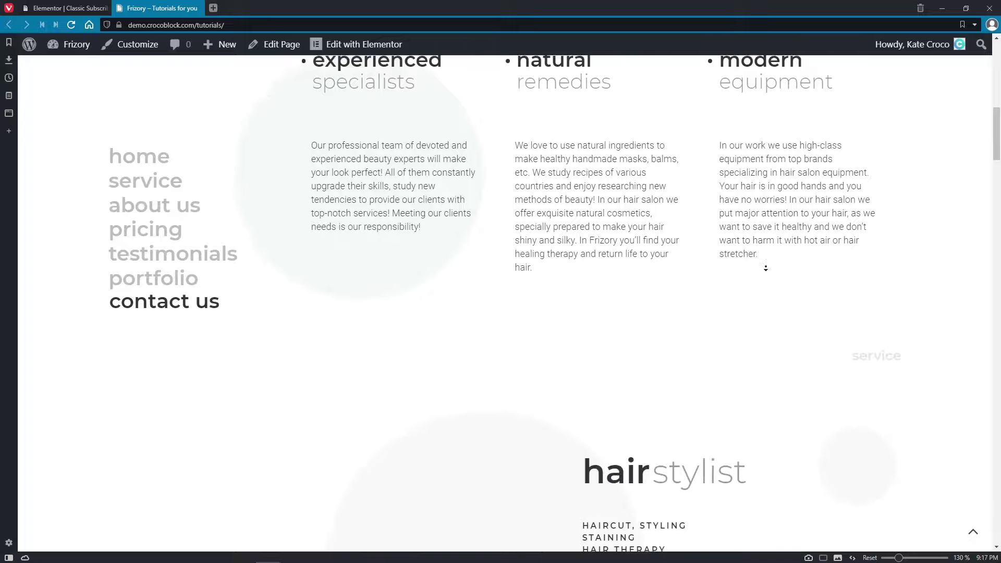
{"action": "scroll", "coordinate": [767, 266], "scroll_direction": "down", "scroll_amount": 15}
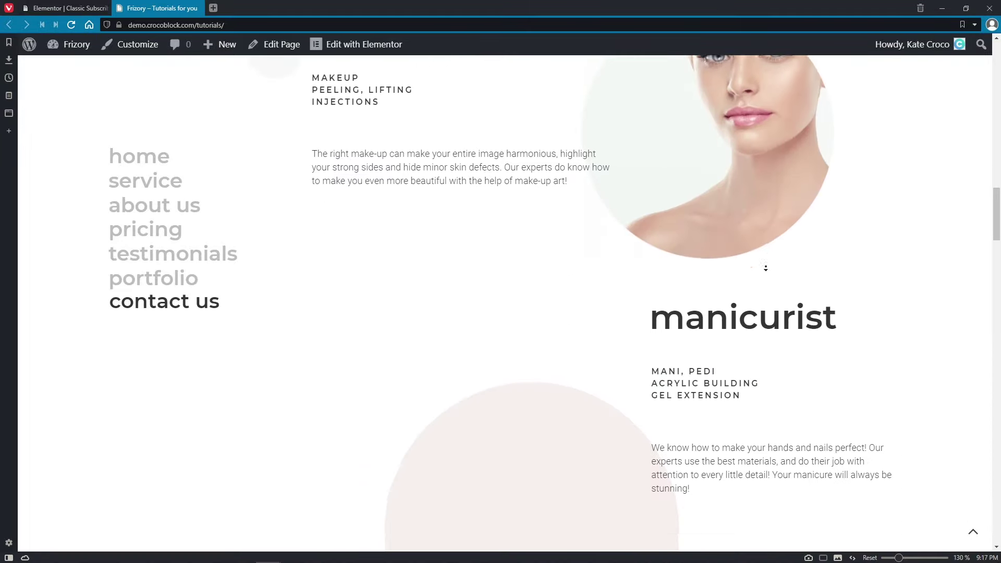
{"action": "scroll", "coordinate": [765, 269], "scroll_direction": "down", "scroll_amount": 12}
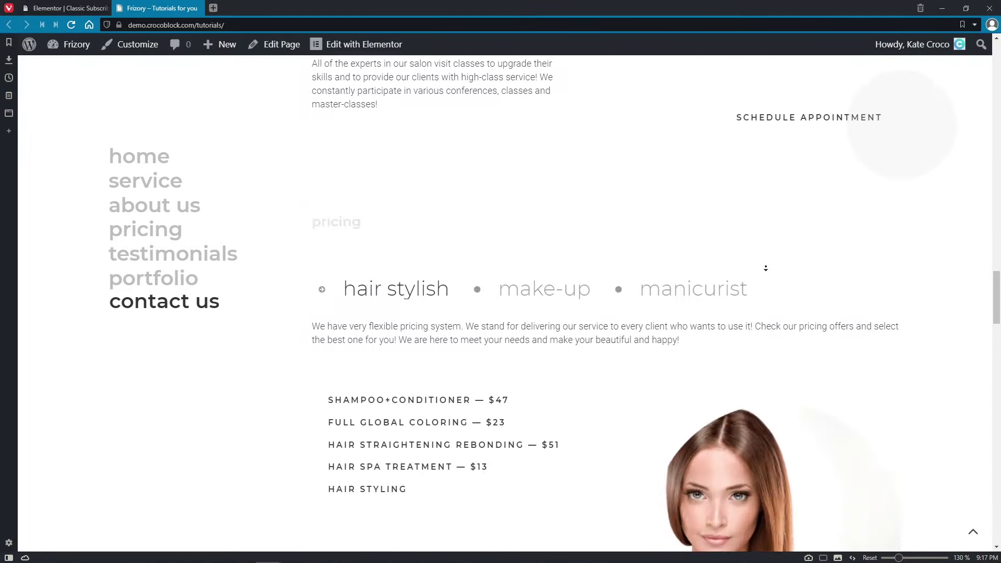